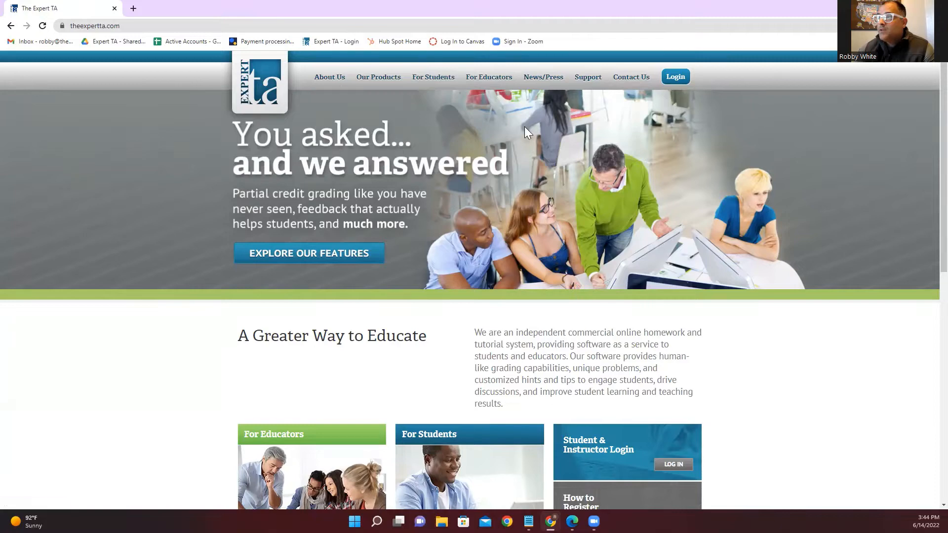
Log in from the website's home page with the instructor's user name and the account password
{"action": "left_click", "coordinate": [675, 76]}
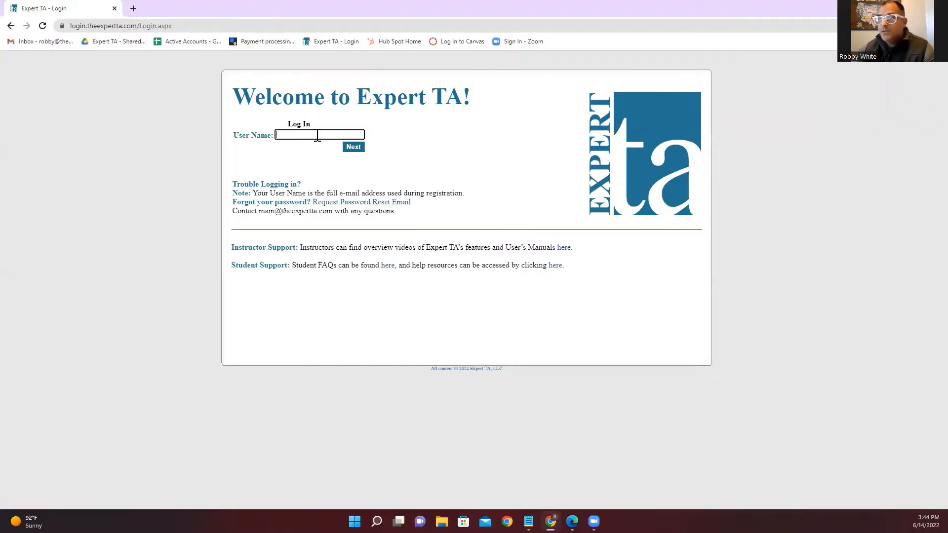
{"action": "left_click", "coordinate": [317, 136]}
{"action": "left_click", "coordinate": [316, 170]}
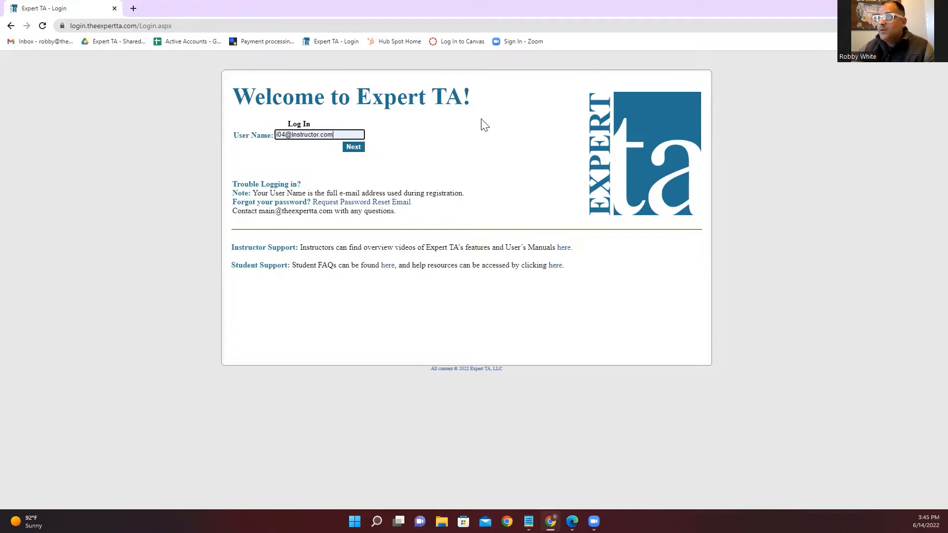
{"action": "left_click", "coordinate": [354, 149]}
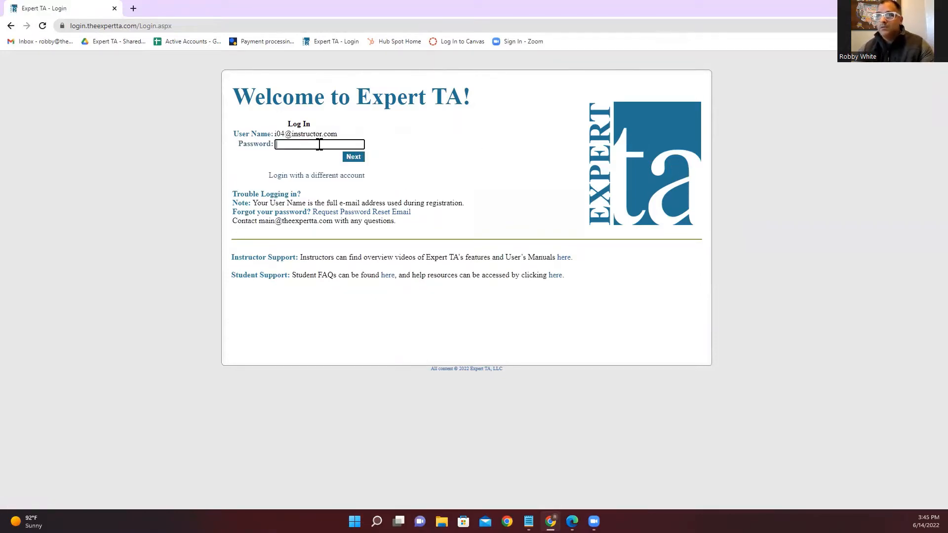
{"action": "type", "text": "••"}
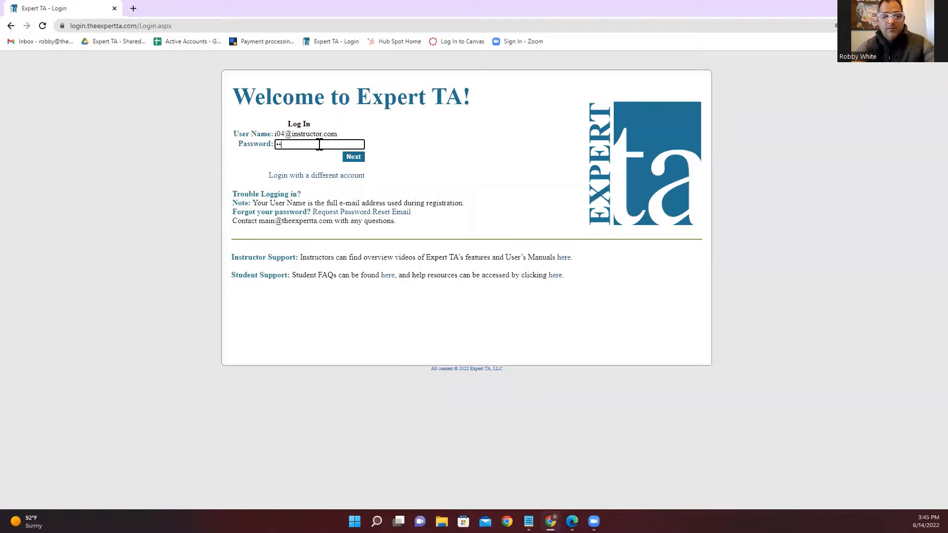
{"action": "type", "text": "••••••"}
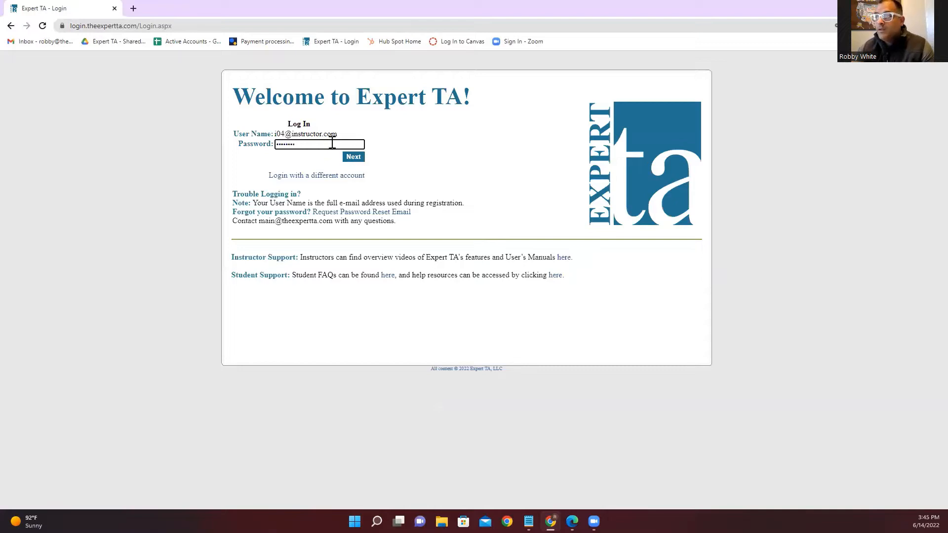
{"action": "left_click", "coordinate": [352, 157]}
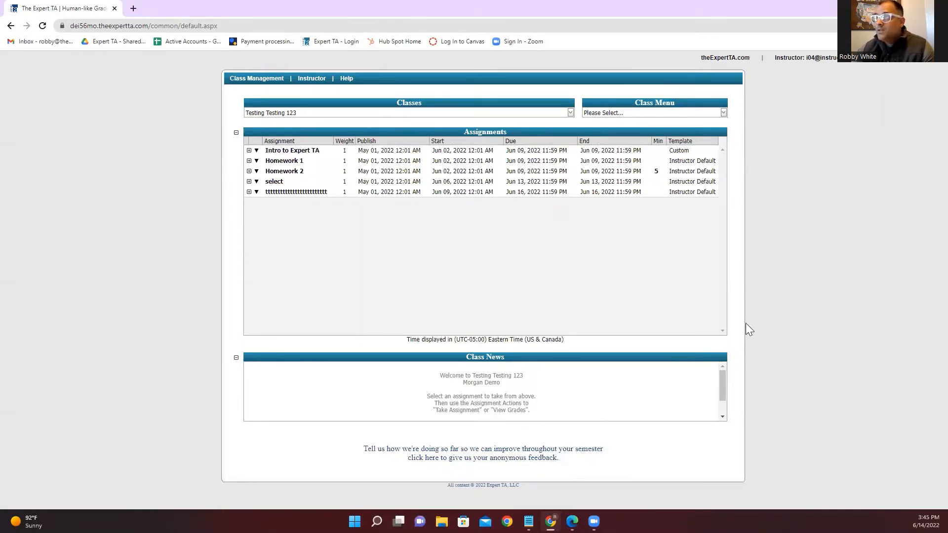
Switch the displayed class to PHY 110 (Spring 2022)
{"action": "left_click", "coordinate": [317, 112]}
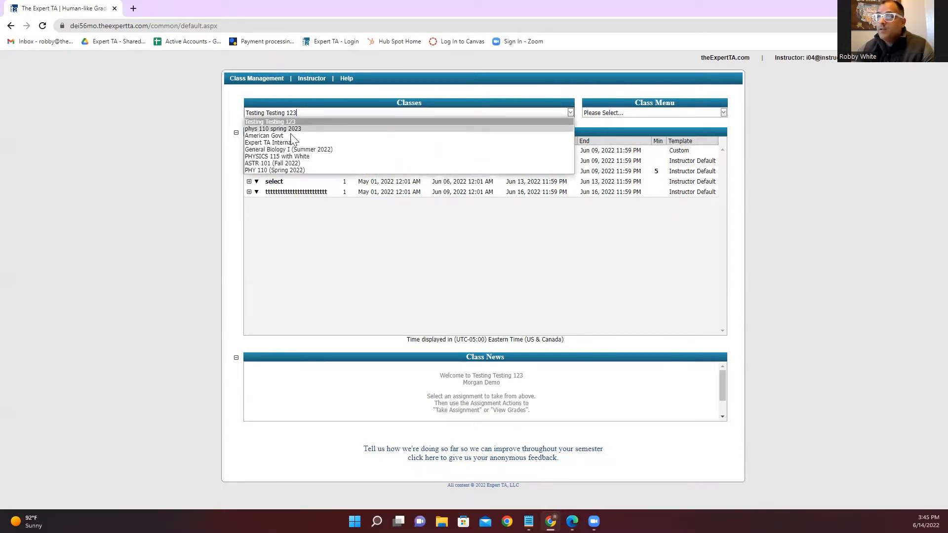
{"action": "left_click", "coordinate": [271, 170]}
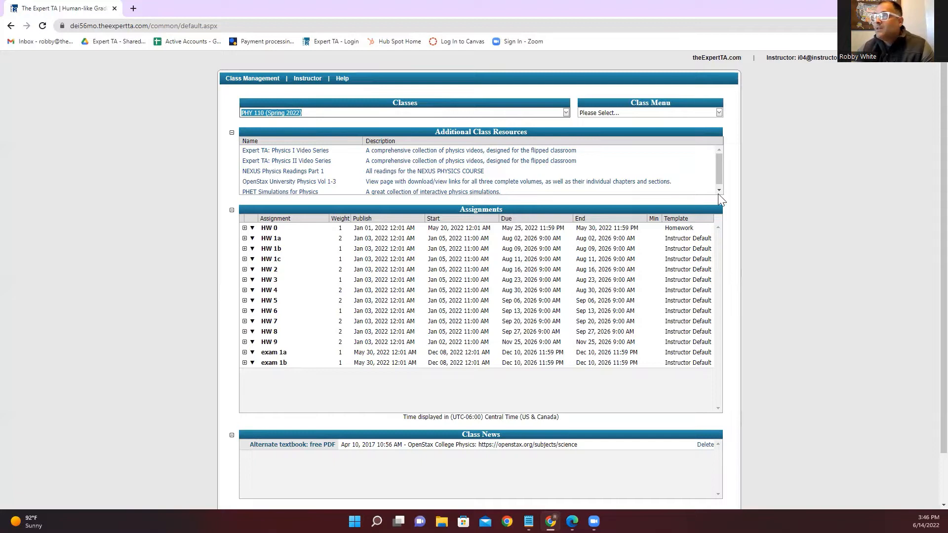
{"action": "left_click", "coordinate": [767, 189]}
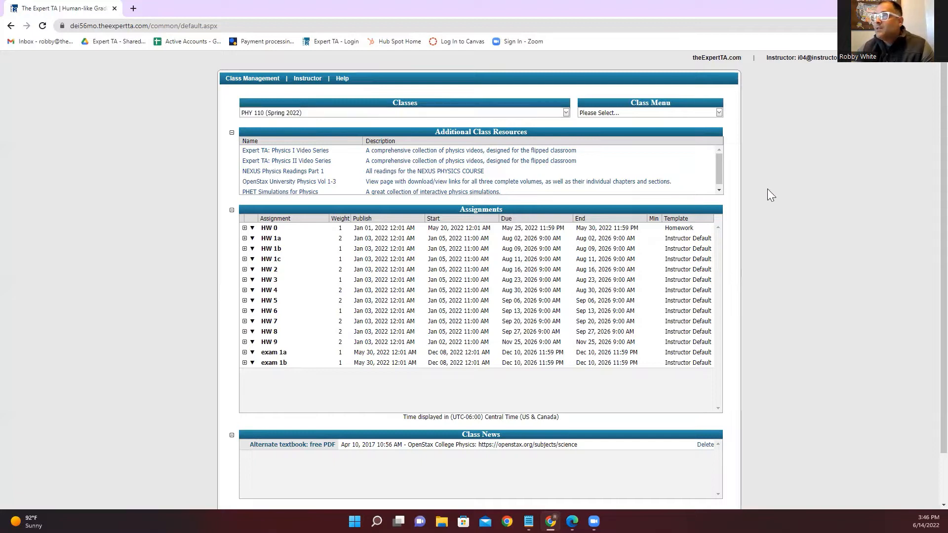
{"action": "left_click", "coordinate": [621, 114]}
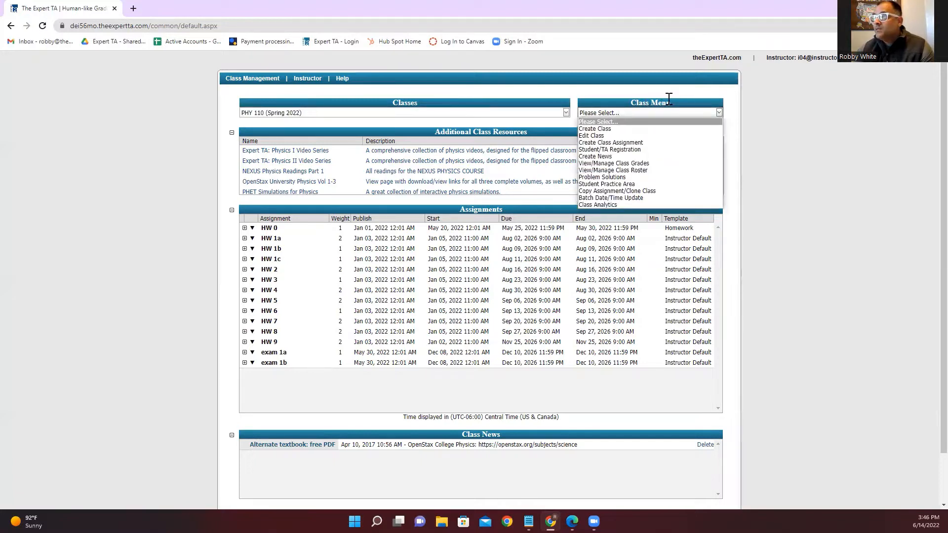
{"action": "left_click", "coordinate": [772, 124]}
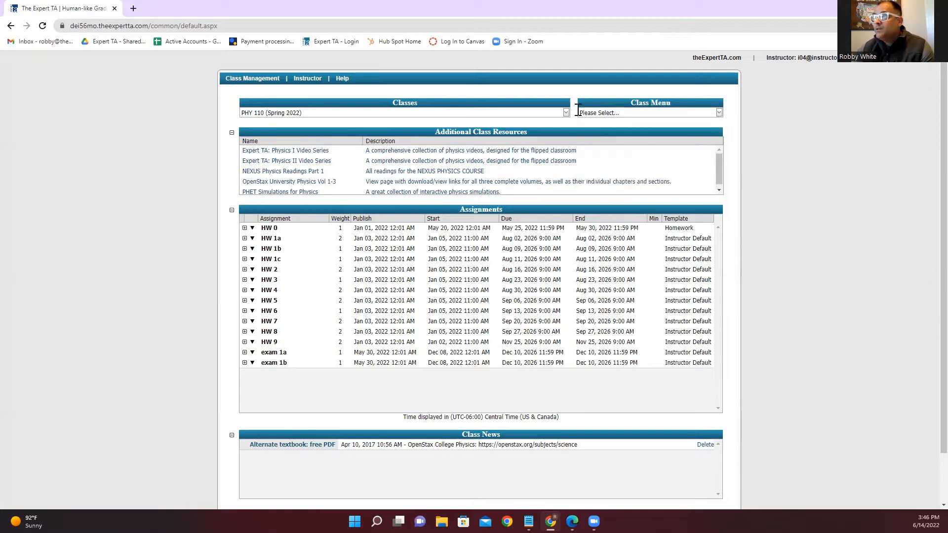
{"action": "left_click", "coordinate": [443, 112]}
{"action": "left_click", "coordinate": [775, 112]}
Start creating a new class and name it "Summer 2022 Example Class"
{"action": "left_click", "coordinate": [643, 112]}
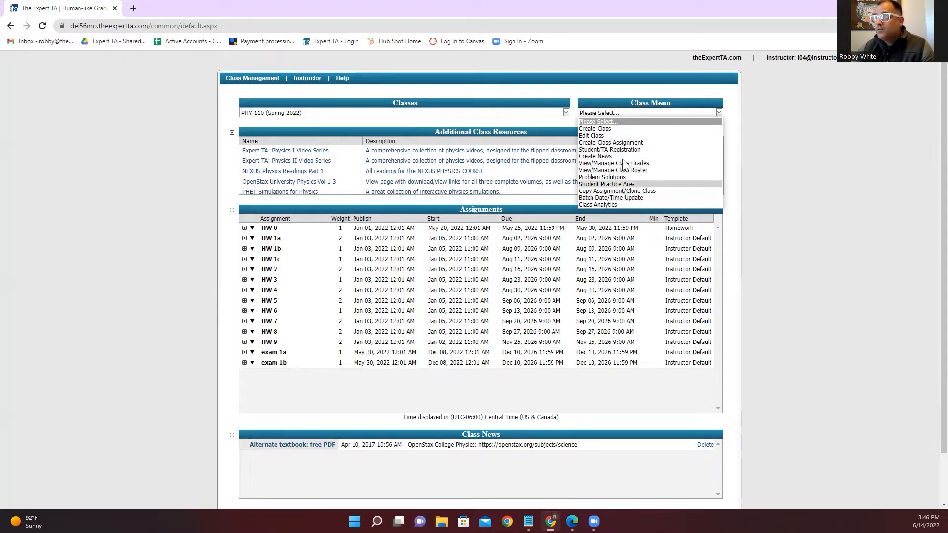
{"action": "left_click", "coordinate": [603, 135]}
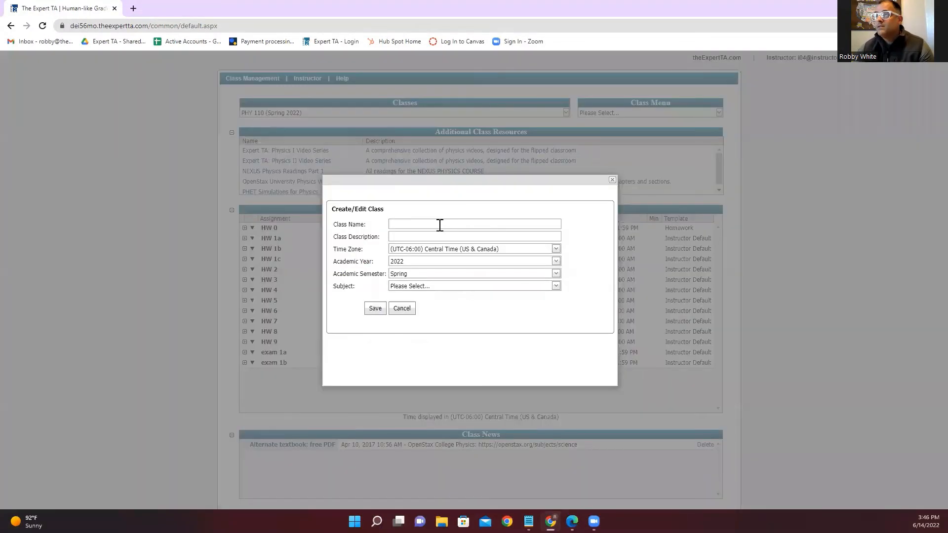
{"action": "left_click", "coordinate": [439, 226]}
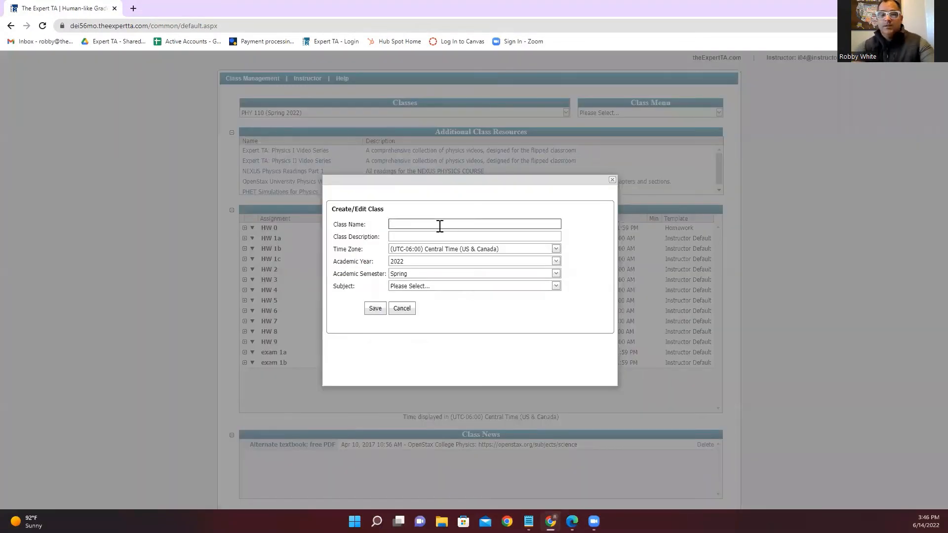
{"action": "type", "text": "Fummer"}
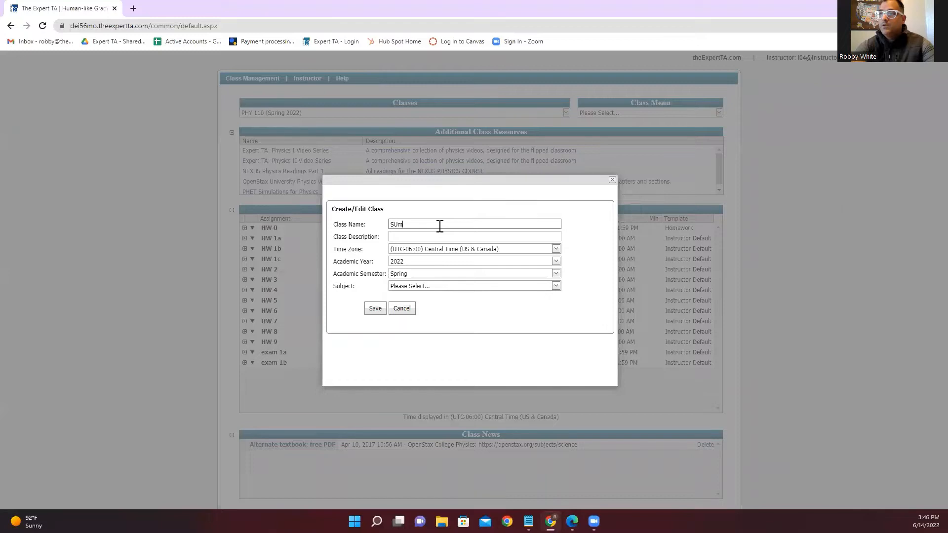
{"action": "key", "text": "BackSpace"}
{"action": "key", "text": "BackSpace"}
{"action": "key", "text": "BackSpace"}
{"action": "key", "text": "BackSpace"}
{"action": "key", "text": "BackSpace"}
{"action": "type", "text": "U"}
{"action": "key", "text": "BackSpace"}
{"action": "type", "text": "u"}
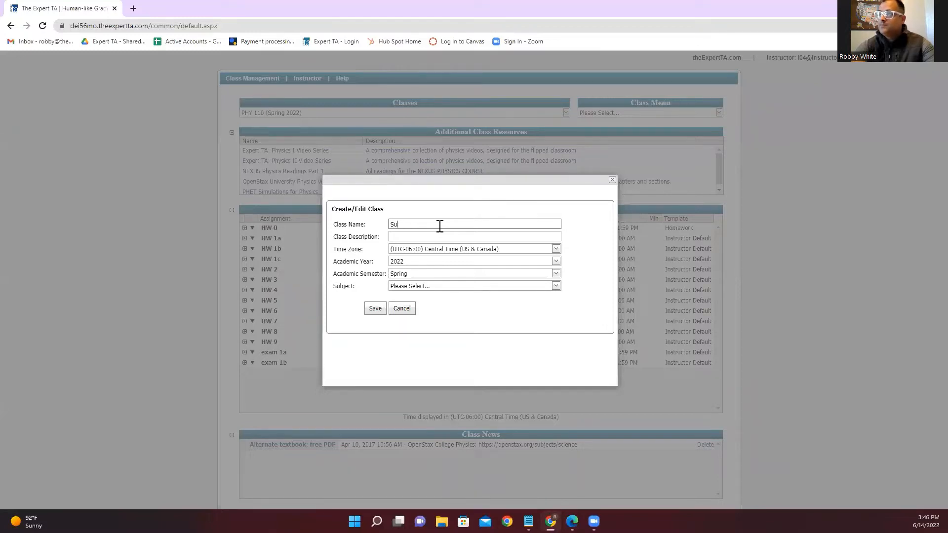
{"action": "type", "text": "mmer 2022 "}
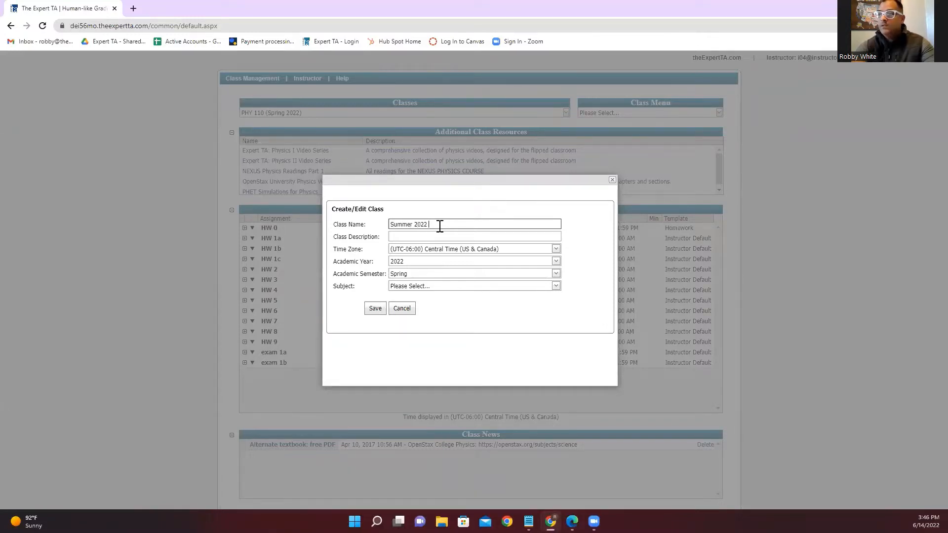
{"action": "type", "text": "Example Cl"}
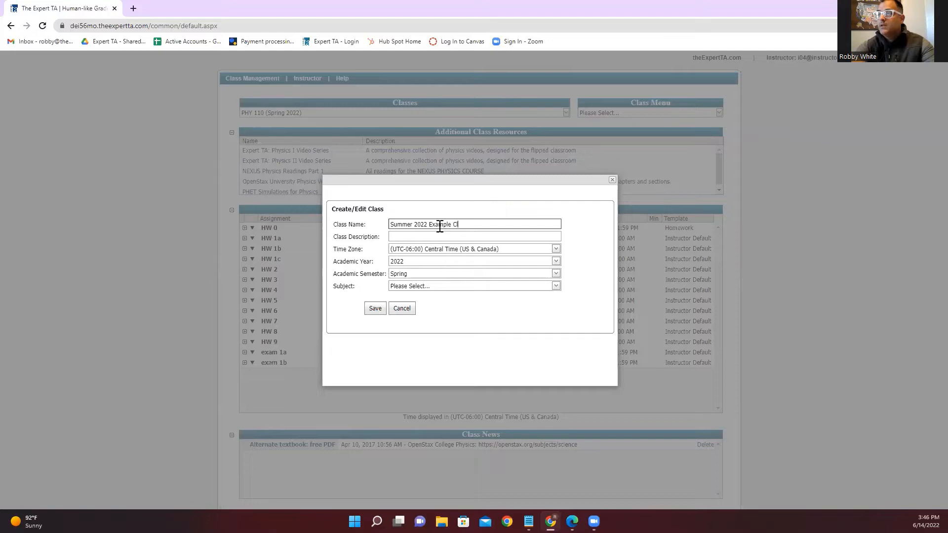
{"action": "type", "text": "ass"}
Fill in the class description with "Intro Physics", the professor's title and name, and "at Example University"
{"action": "key", "text": "Tab"}
{"action": "type", "text": "Intro "}
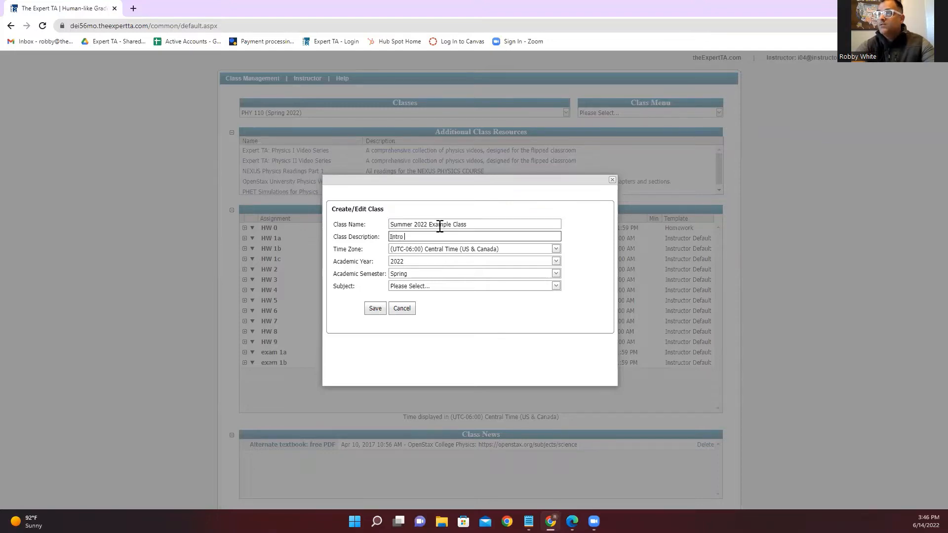
{"action": "type", "text": "Physics with Prof White at "}
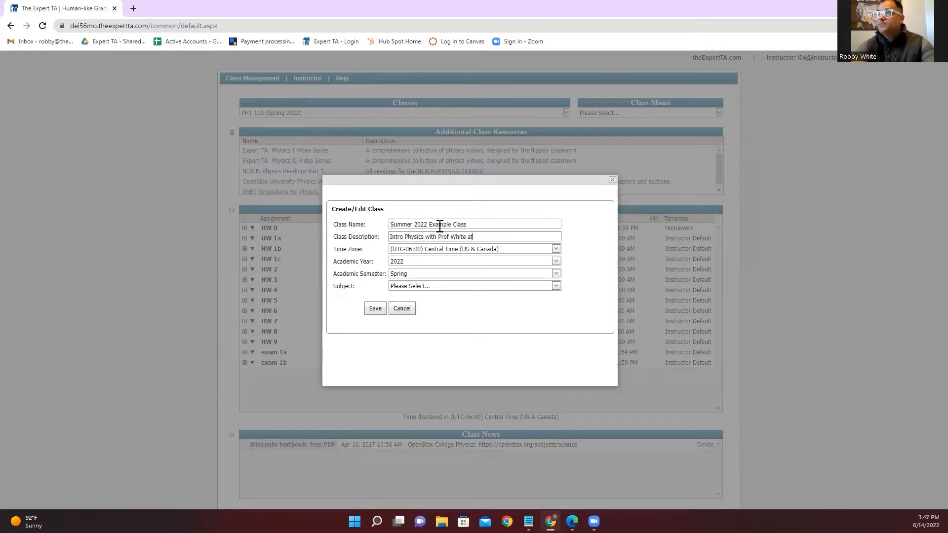
{"action": "type", "text": "Example University"}
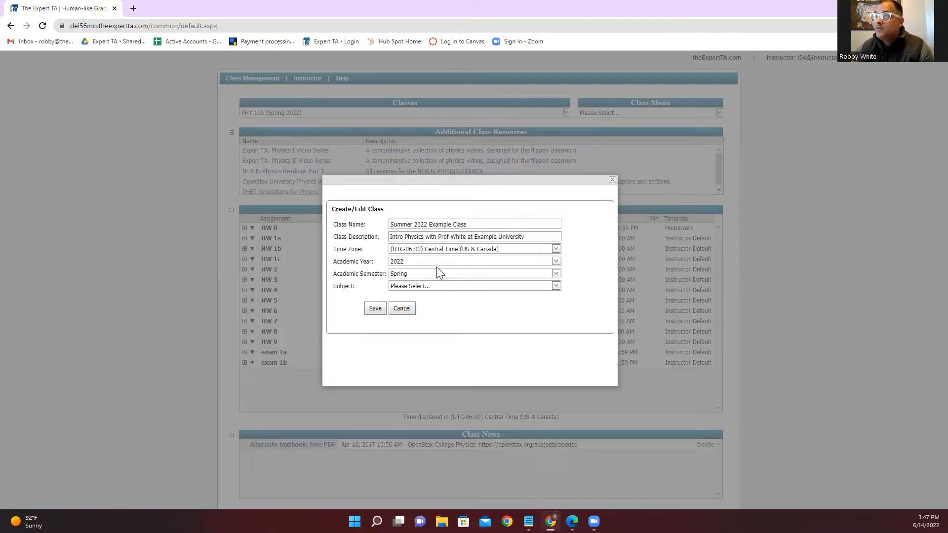
Select (UTC-06:00) Central Time (US & Canada) as the class time zone and review the other available zones
{"action": "left_click", "coordinate": [483, 249]}
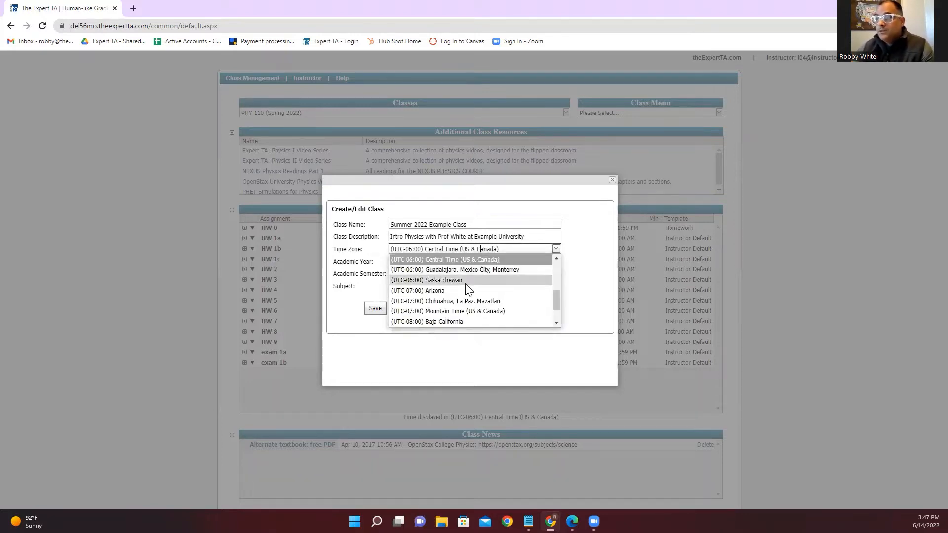
{"action": "left_click", "coordinate": [451, 258]}
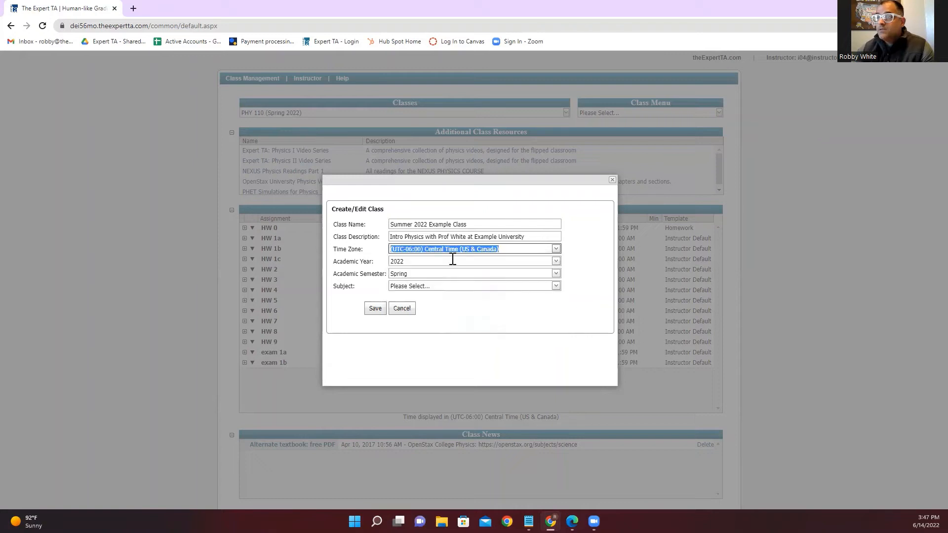
{"action": "left_click", "coordinate": [451, 249]}
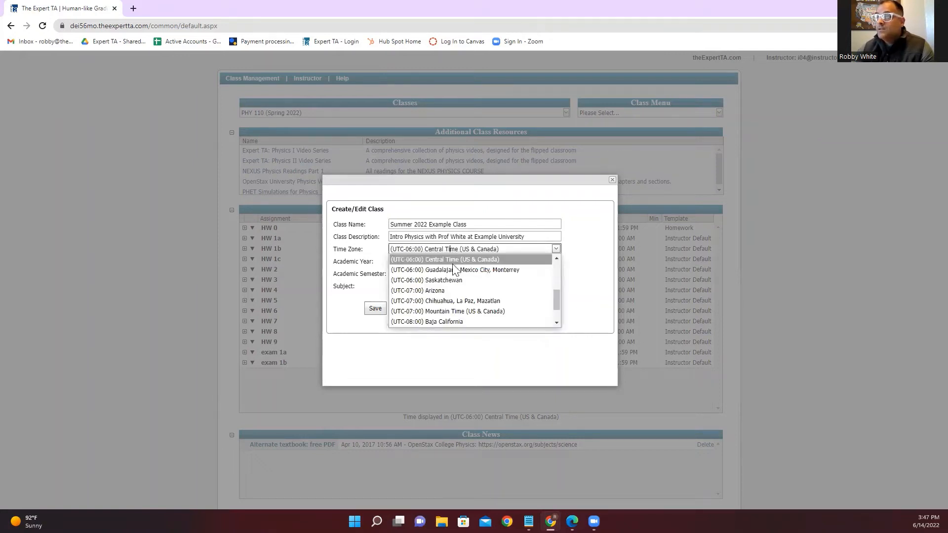
{"action": "scroll", "coordinate": [453, 280], "scroll_direction": "up", "scroll_amount": 3}
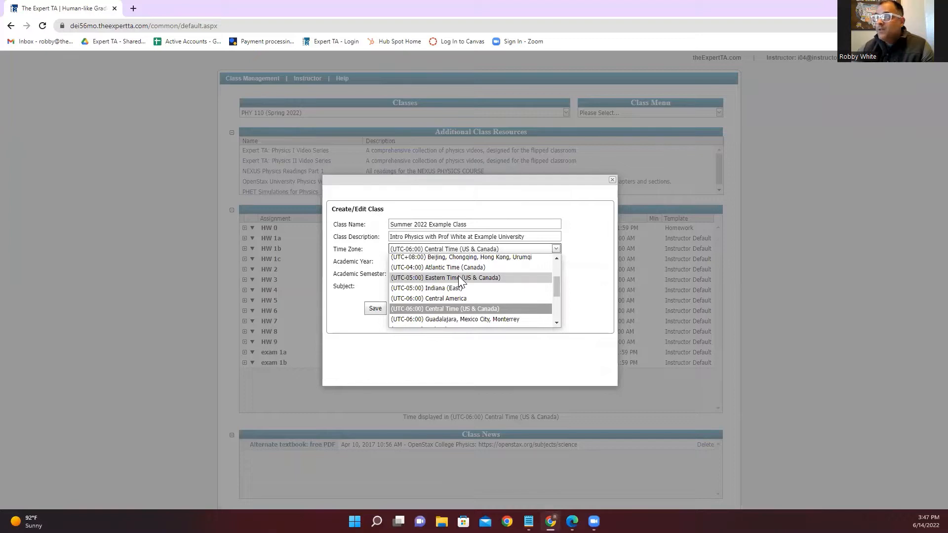
{"action": "scroll", "coordinate": [458, 279], "scroll_direction": "down", "scroll_amount": 1}
{"action": "scroll", "coordinate": [459, 279], "scroll_direction": "down", "scroll_amount": 3}
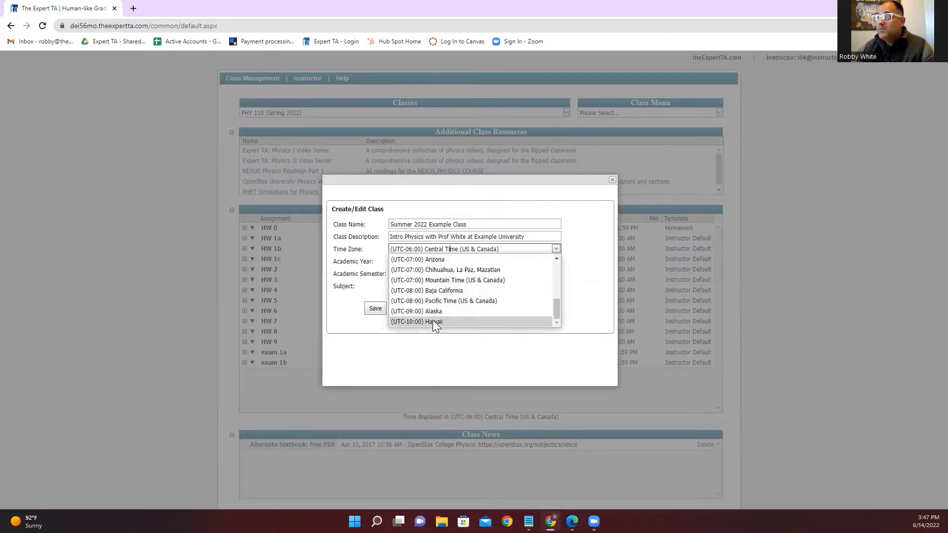
{"action": "left_click", "coordinate": [591, 289]}
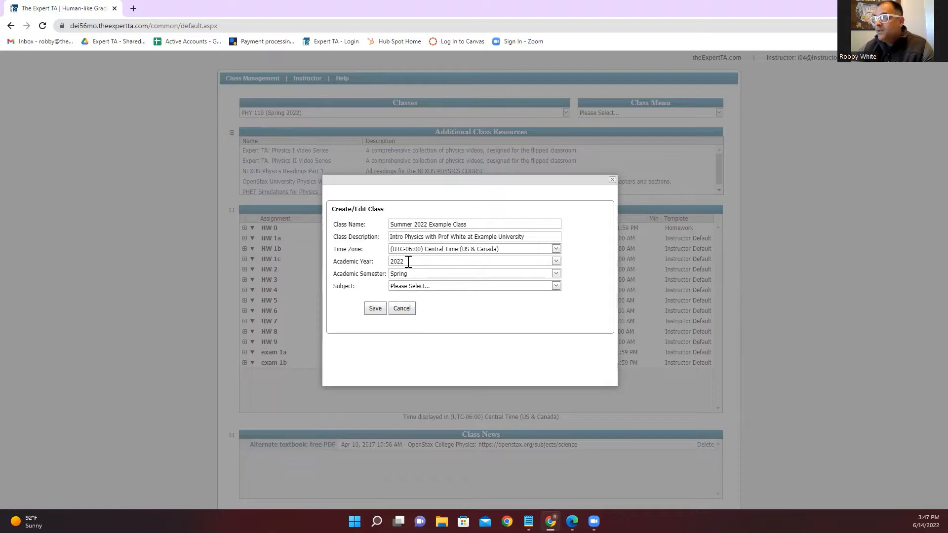
Set the new class's academic semester to Summer and its subject to Physics
{"action": "left_click", "coordinate": [398, 273]}
{"action": "left_click", "coordinate": [406, 305]}
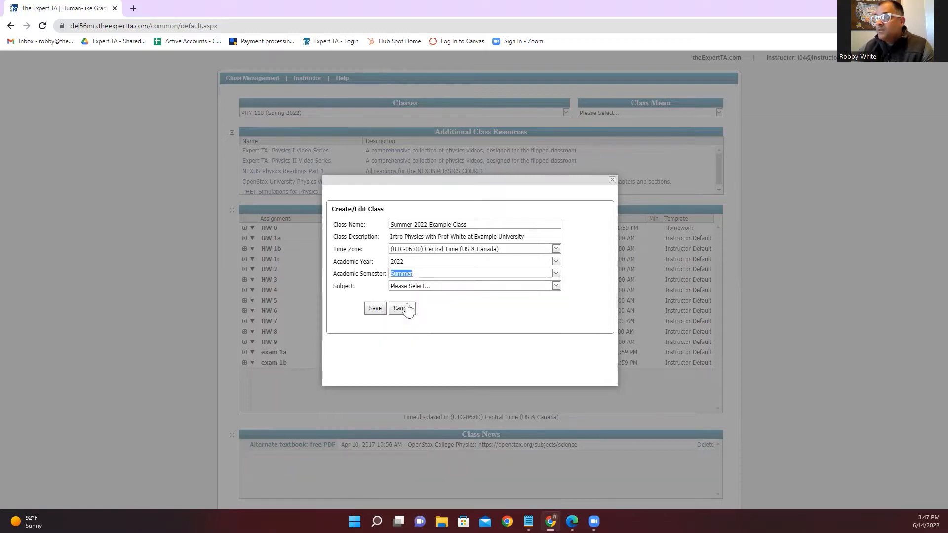
{"action": "left_click", "coordinate": [585, 275]}
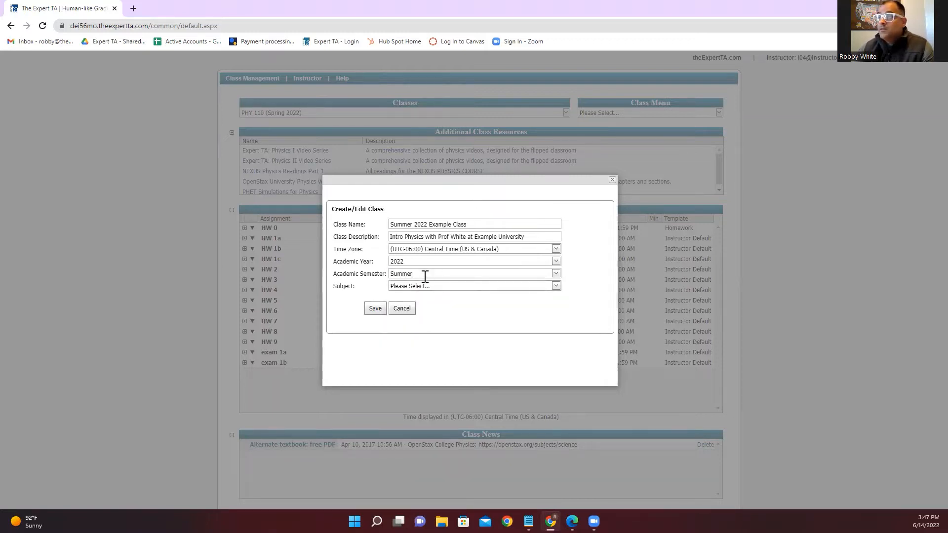
{"action": "left_click", "coordinate": [425, 286]}
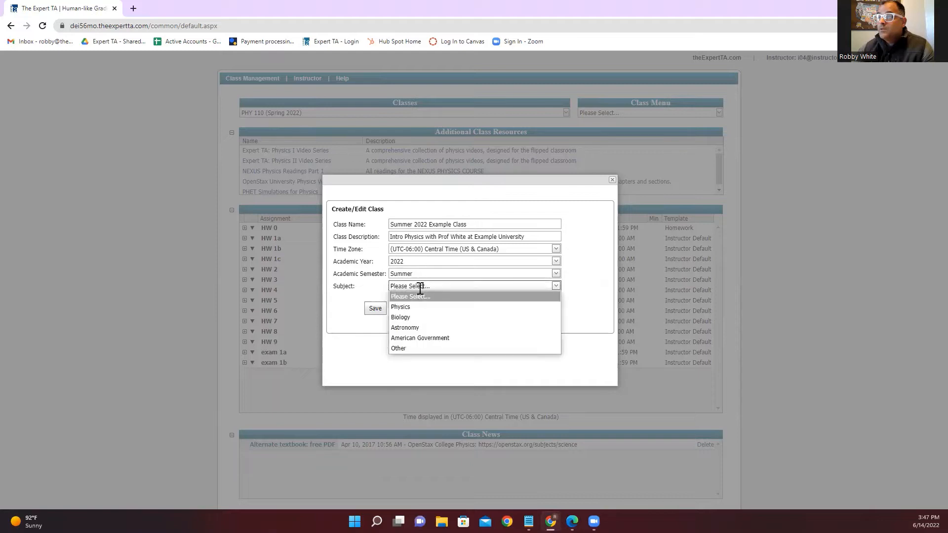
{"action": "left_click", "coordinate": [406, 305]}
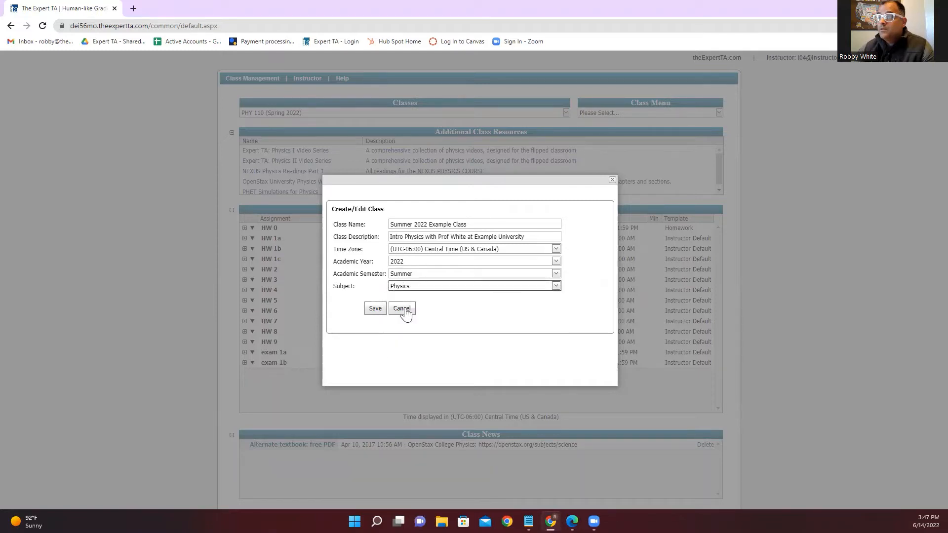
{"action": "left_click", "coordinate": [455, 300]}
{"action": "left_click", "coordinate": [446, 287]}
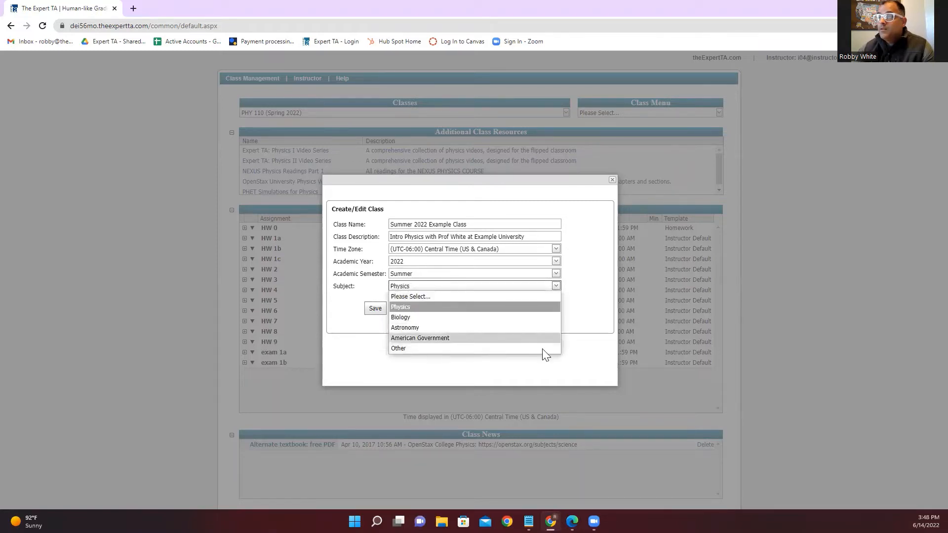
{"action": "left_click", "coordinate": [595, 322]}
Save the new class, acknowledge the creation notice, and display Summer 2022 Example Class
{"action": "left_click", "coordinate": [374, 309]}
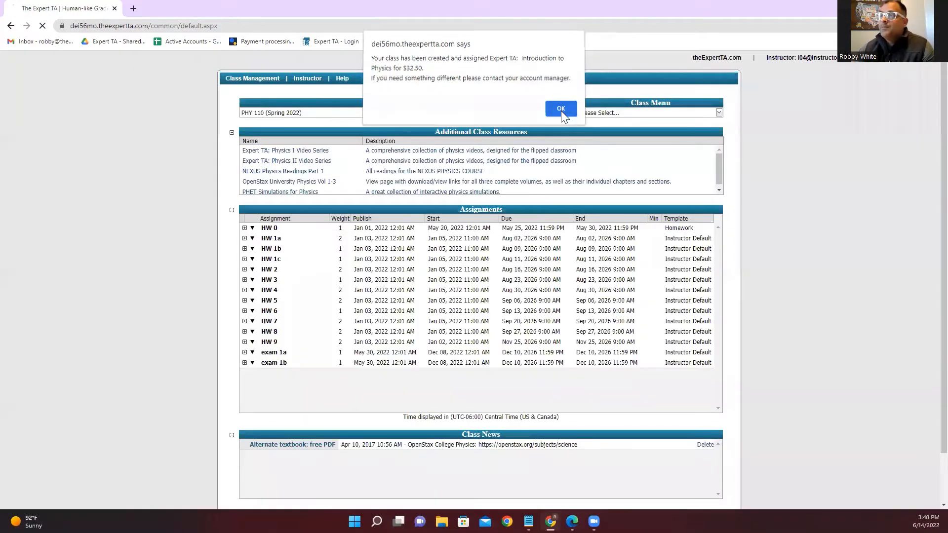
{"action": "left_click", "coordinate": [561, 111]}
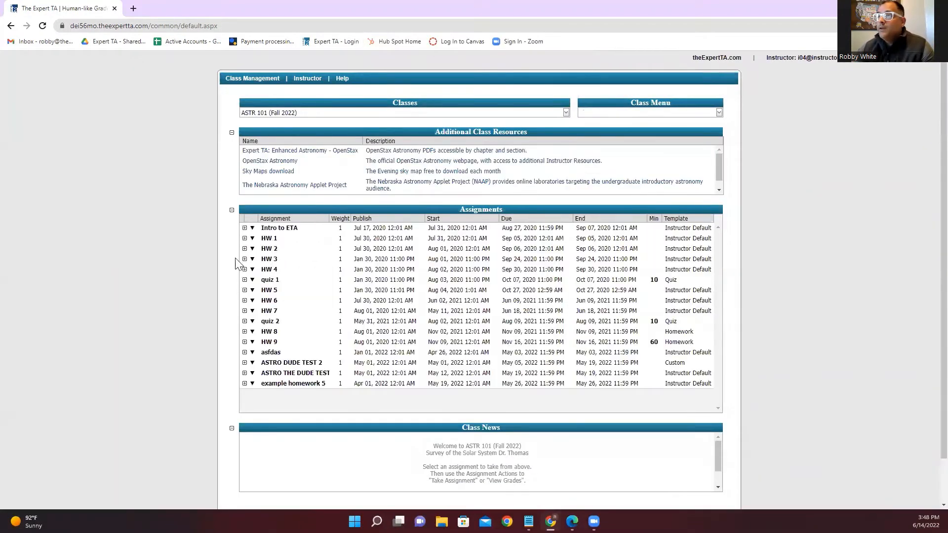
{"action": "left_click", "coordinate": [293, 112]}
{"action": "left_click", "coordinate": [290, 122]}
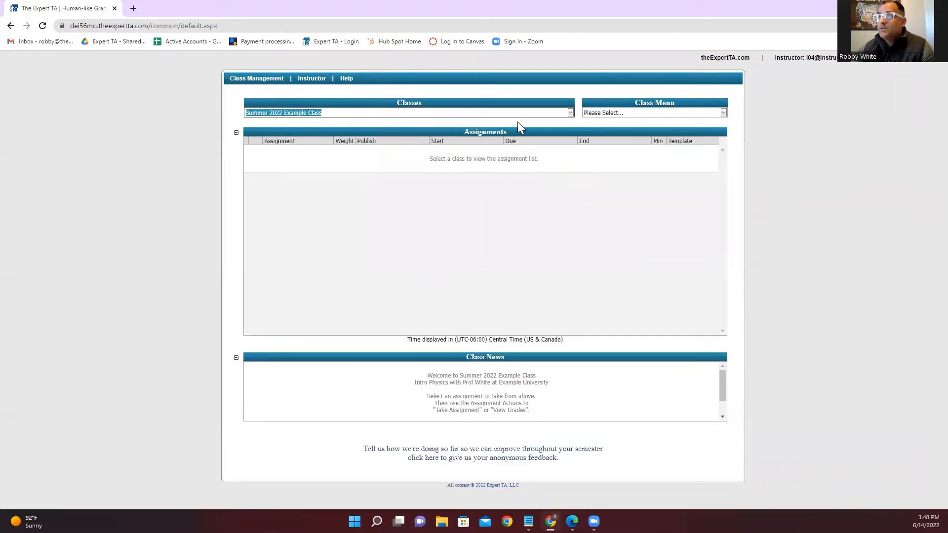
Review the available class actions, the class time zone and the news for Summer 2022 Example Class
{"action": "left_click", "coordinate": [623, 112]}
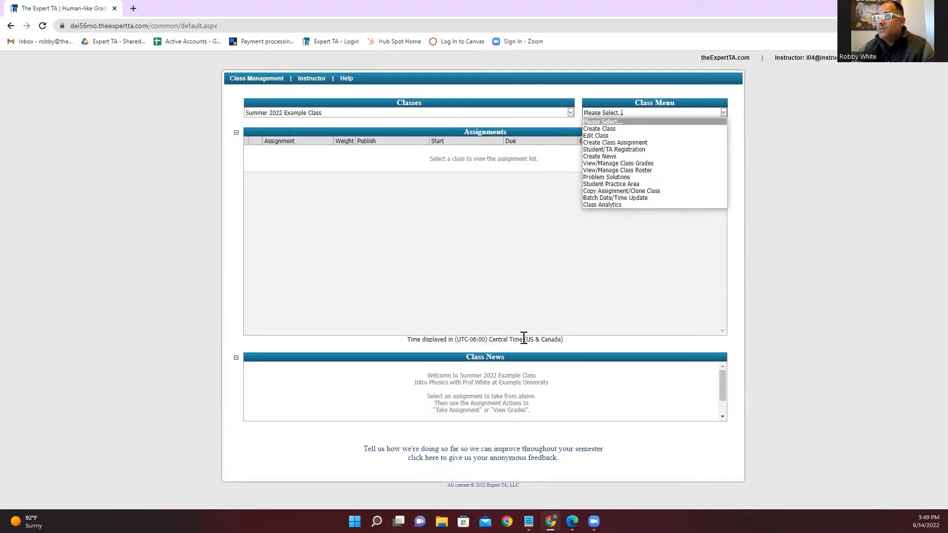
{"action": "left_click_drag", "start_coordinate": [496, 341], "coordinate": [535, 340]}
{"action": "mouse_move", "coordinate": [549, 384]}
{"action": "left_mouse_down"}
{"action": "mouse_move", "coordinate": [430, 391]}
{"action": "mouse_move", "coordinate": [540, 398]}
{"action": "left_mouse_up"}
{"action": "left_click", "coordinate": [585, 382]}
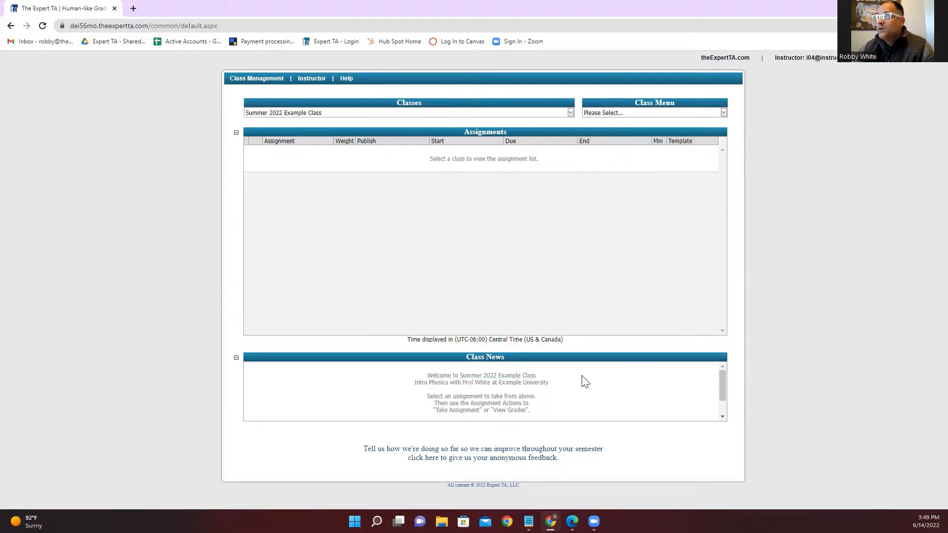
Create a new assignment for Summer 2022 Example Class and name it "Intro to Expert TA"
{"action": "left_click", "coordinate": [617, 113]}
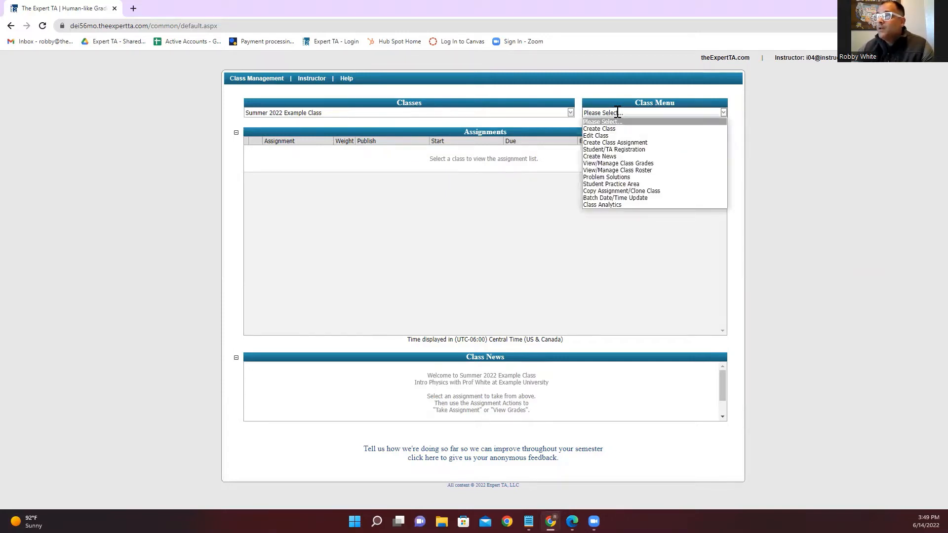
{"action": "left_click", "coordinate": [626, 143]}
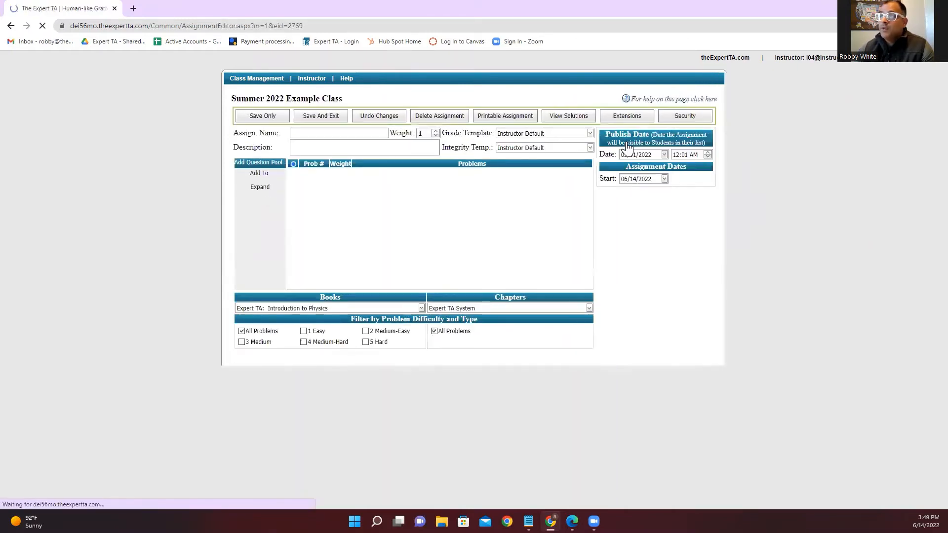
{"action": "left_click", "coordinate": [335, 133]}
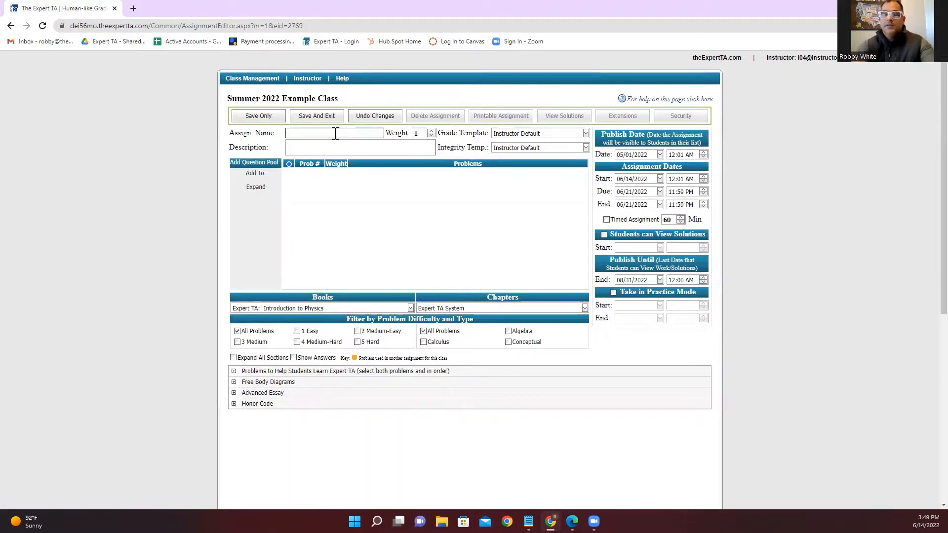
{"action": "type", "text": "1"}
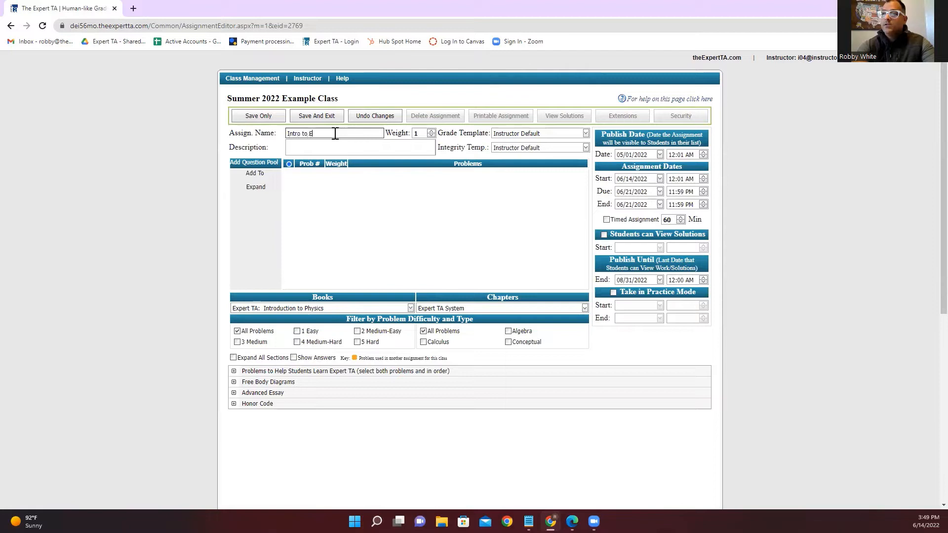
{"action": "type", "text": "ntro to Expert TA"}
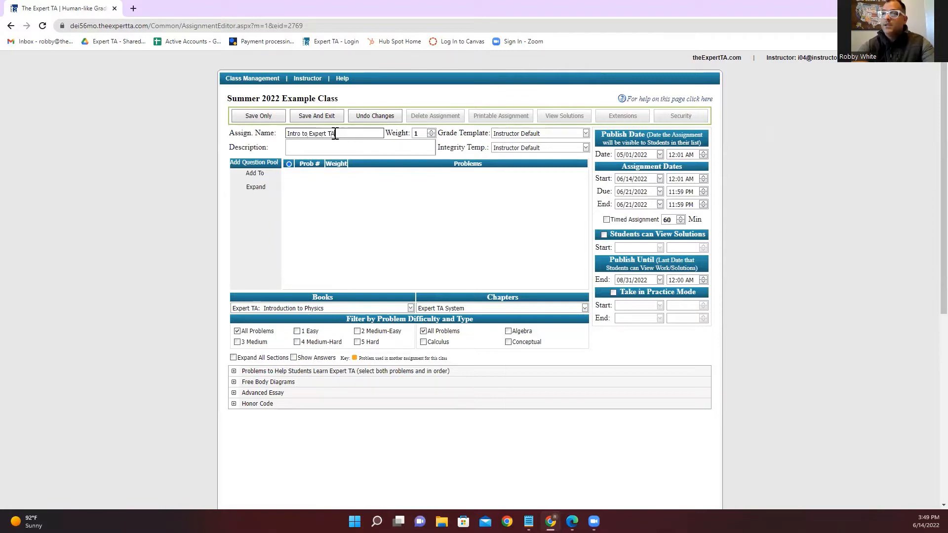
Select Instructor Default as the assignment's grade template and review its weight and description fields
{"action": "left_click", "coordinate": [417, 135]}
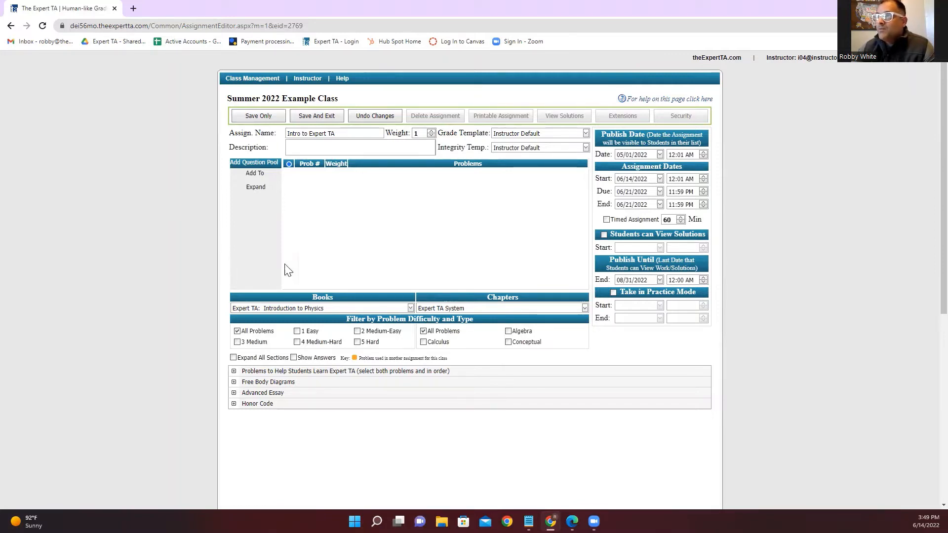
{"action": "left_click", "coordinate": [502, 133]}
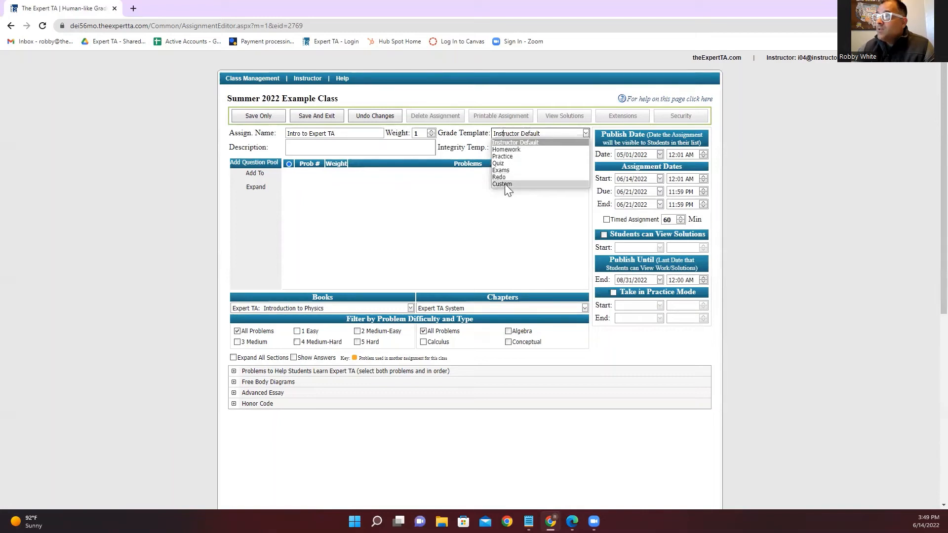
{"action": "left_click", "coordinate": [514, 143]}
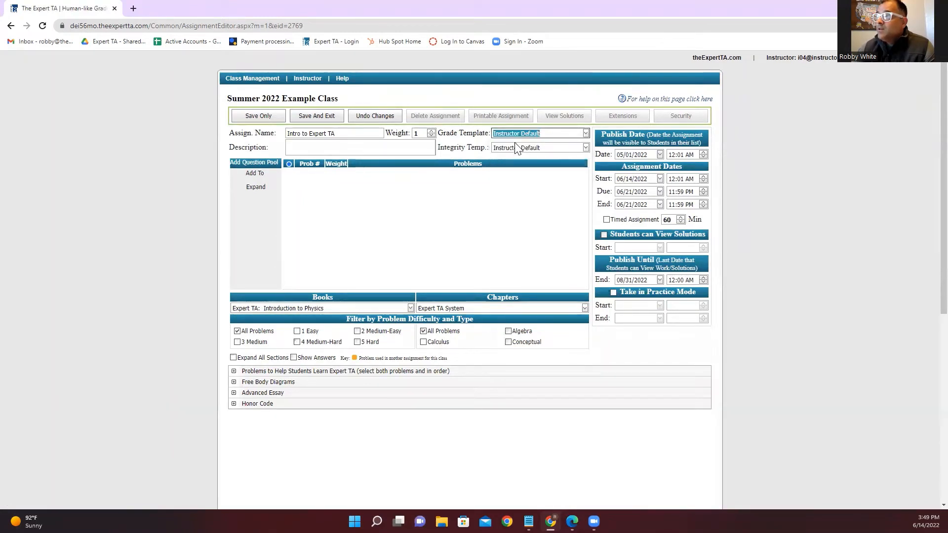
{"action": "left_click", "coordinate": [733, 169]}
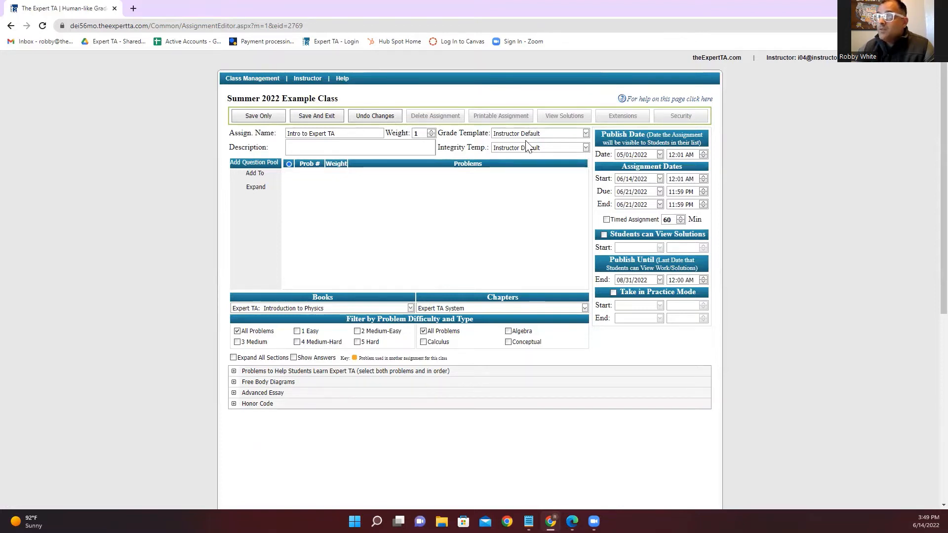
{"action": "left_click", "coordinate": [337, 146]}
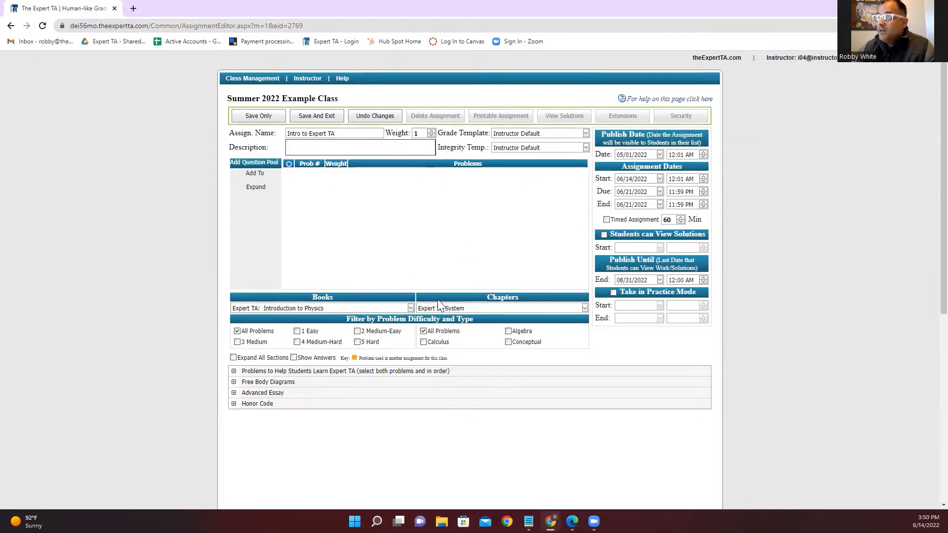
Show the problems of chapter 3. 1D Motion and expand section 3.6 - Objects in Free Fall
{"action": "left_click", "coordinate": [467, 309]}
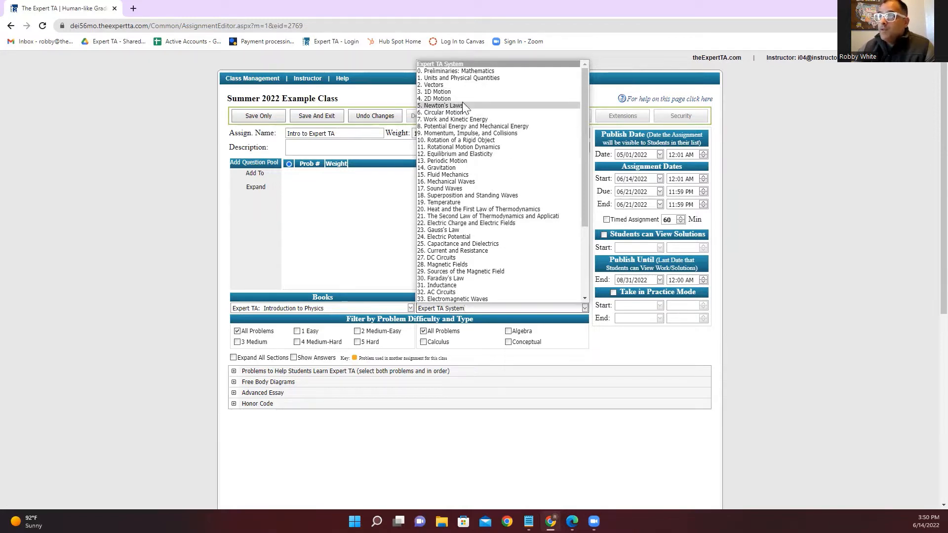
{"action": "left_click", "coordinate": [444, 92]}
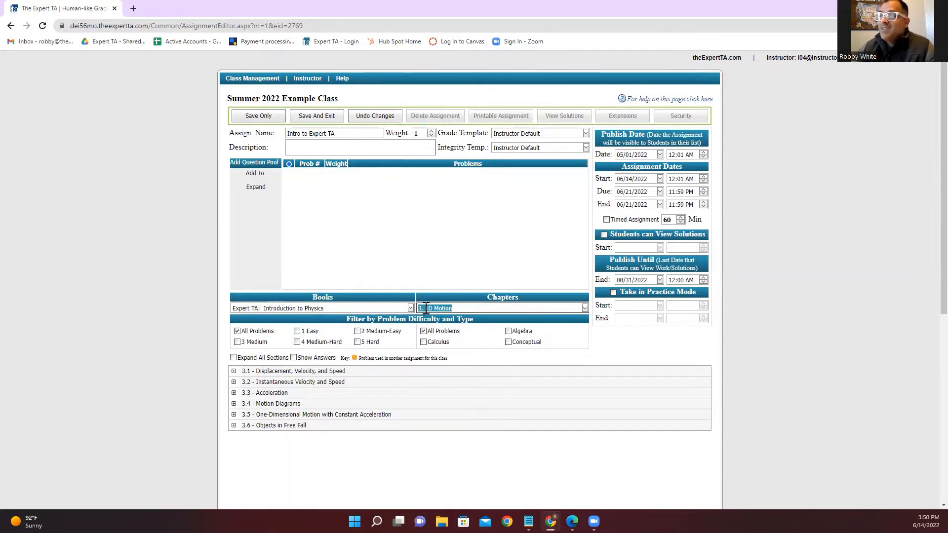
{"action": "scroll", "coordinate": [150, 310], "scroll_direction": "down", "scroll_amount": 3}
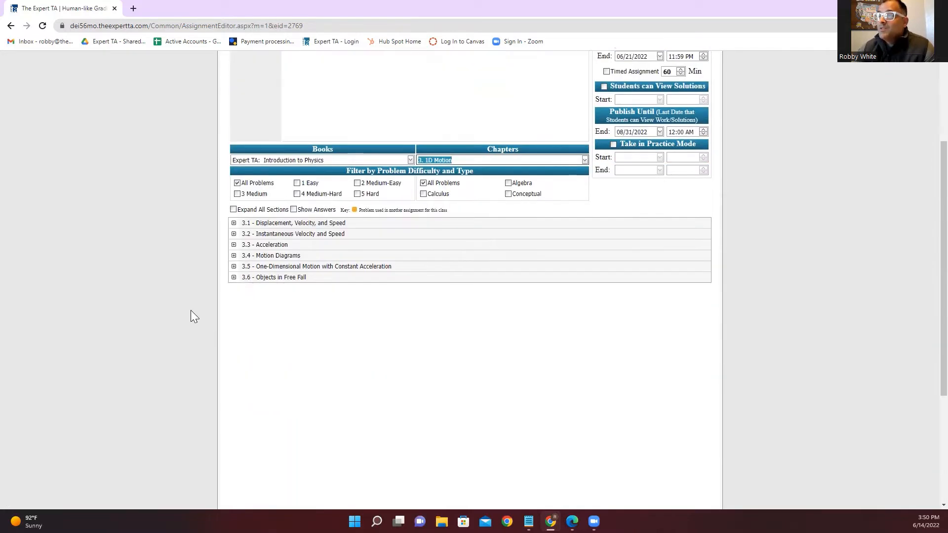
{"action": "left_click", "coordinate": [233, 277]}
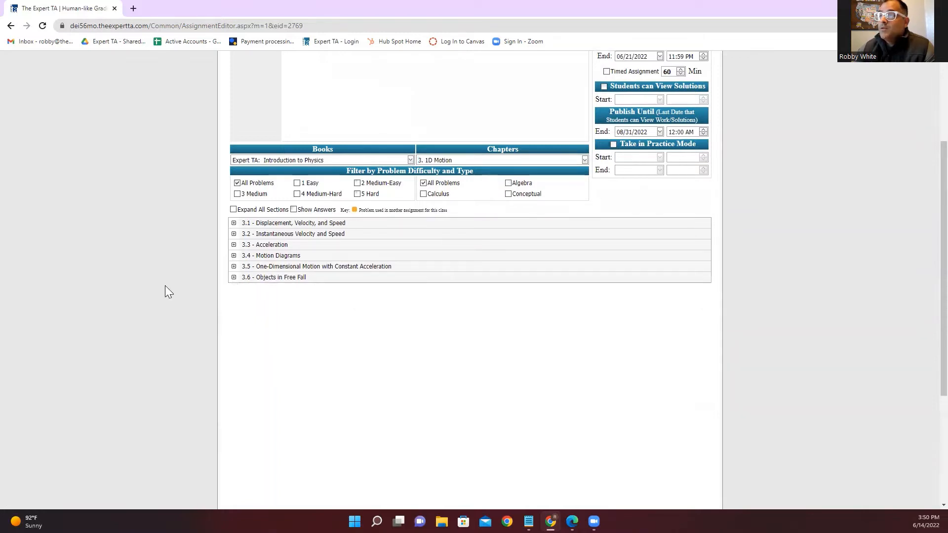
{"action": "scroll", "coordinate": [749, 246], "scroll_direction": "down", "scroll_amount": 2}
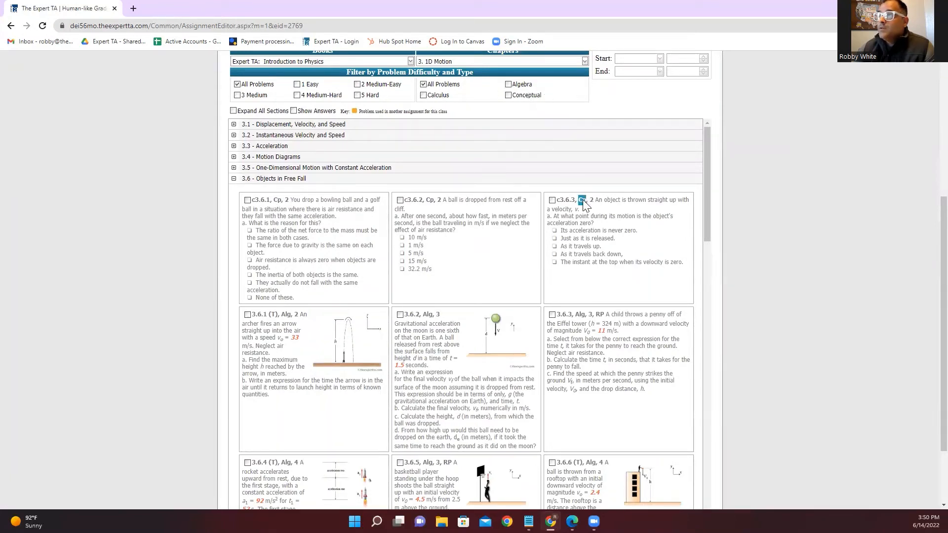
Examine the problem type and difficulty codes in the headings of free-fall problems c3.6.3 and 3.6.3
{"action": "left_click", "coordinate": [594, 204]}
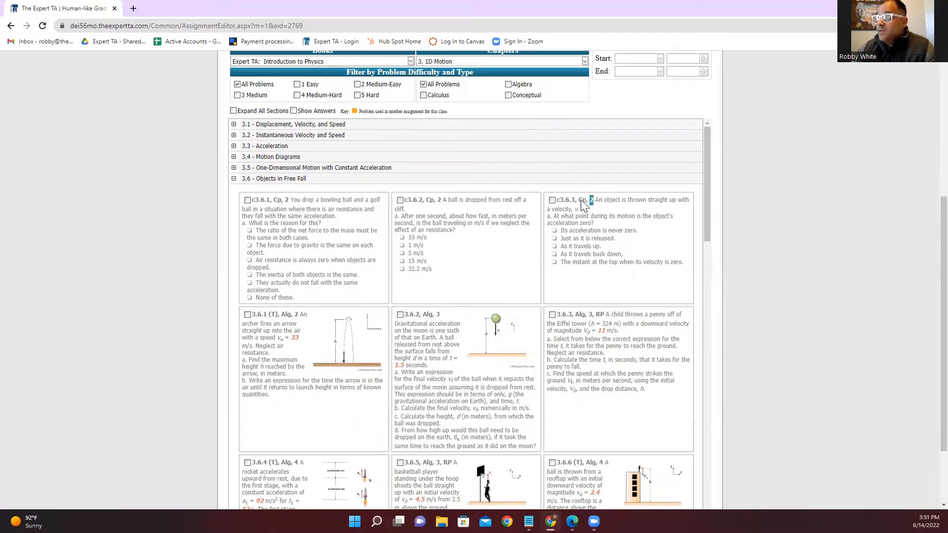
{"action": "left_click", "coordinate": [580, 201]}
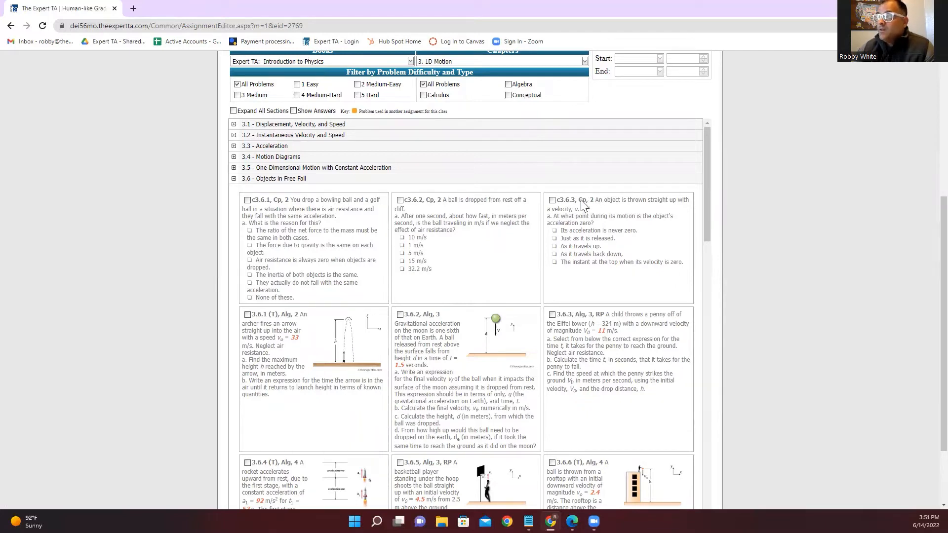
{"action": "double_click", "coordinate": [579, 314]}
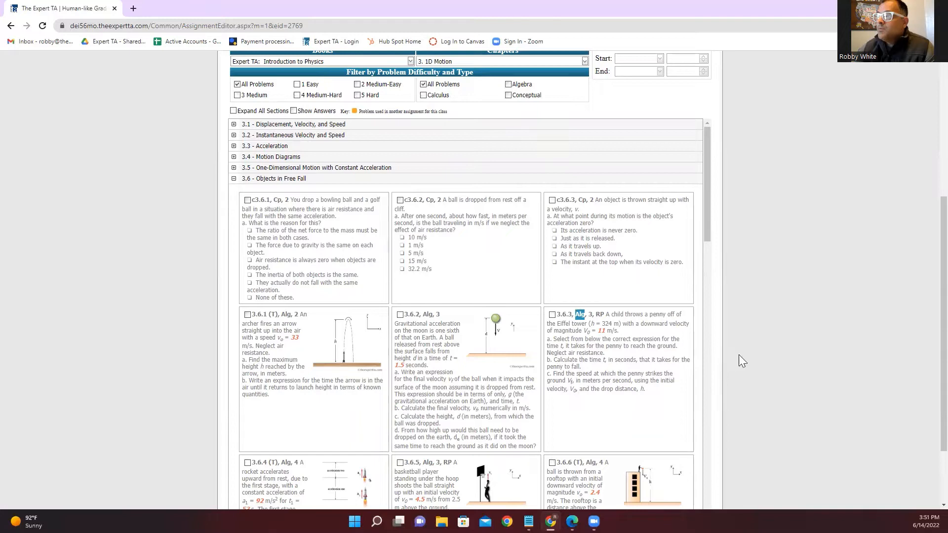
{"action": "left_click", "coordinate": [626, 342]}
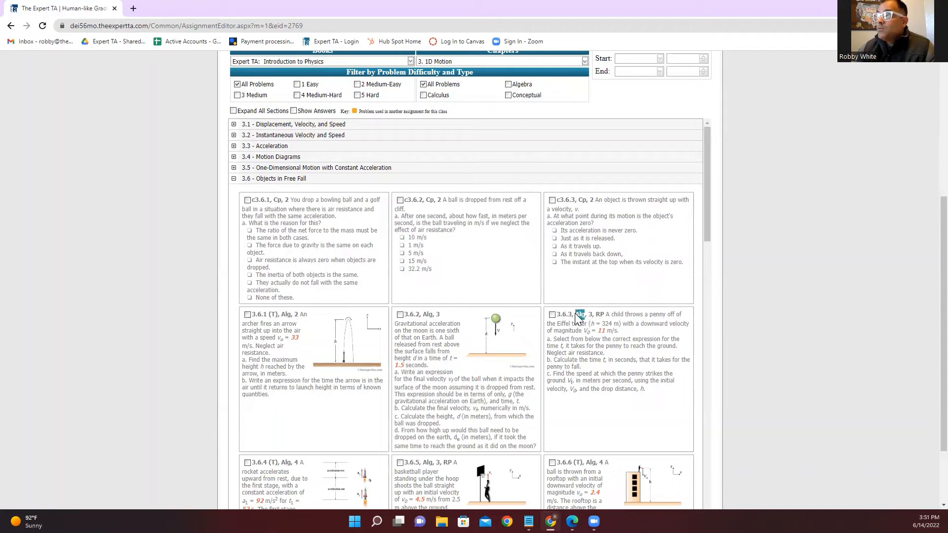
{"action": "double_click", "coordinate": [590, 314]}
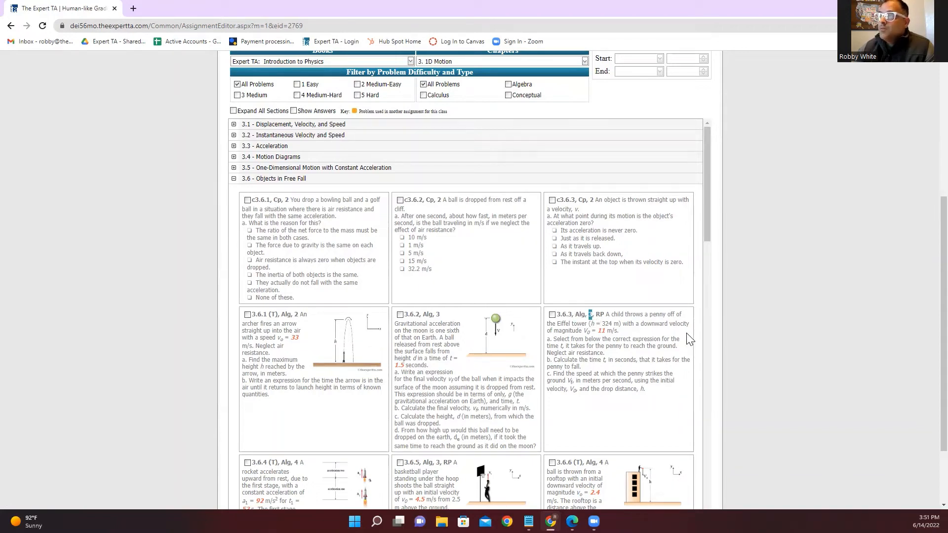
{"action": "left_click_drag", "start_coordinate": [585, 315], "coordinate": [581, 316]}
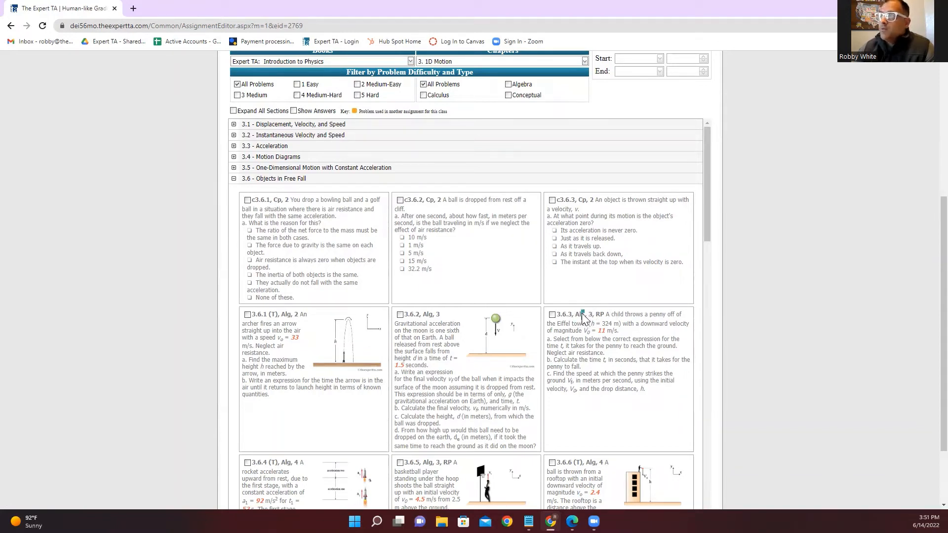
{"action": "double_click", "coordinate": [583, 200]}
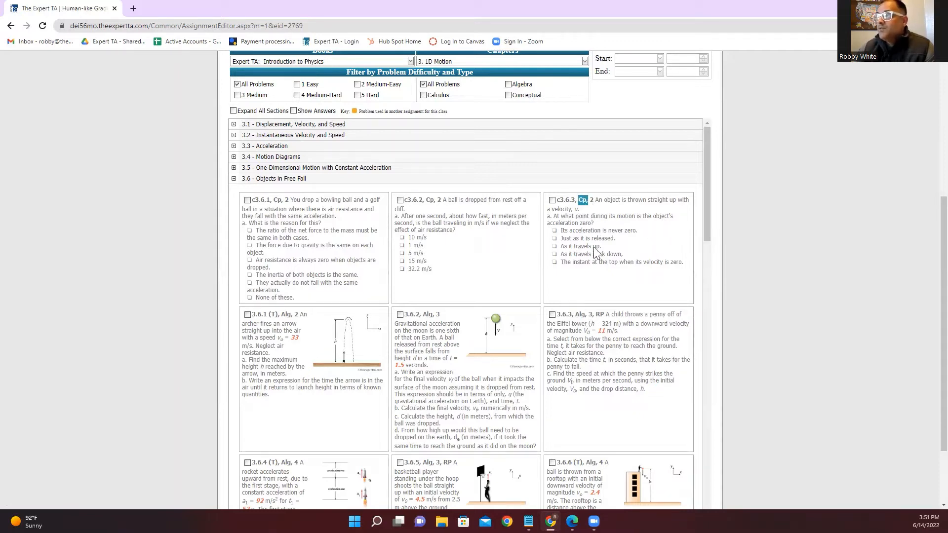
{"action": "left_click", "coordinate": [593, 318]}
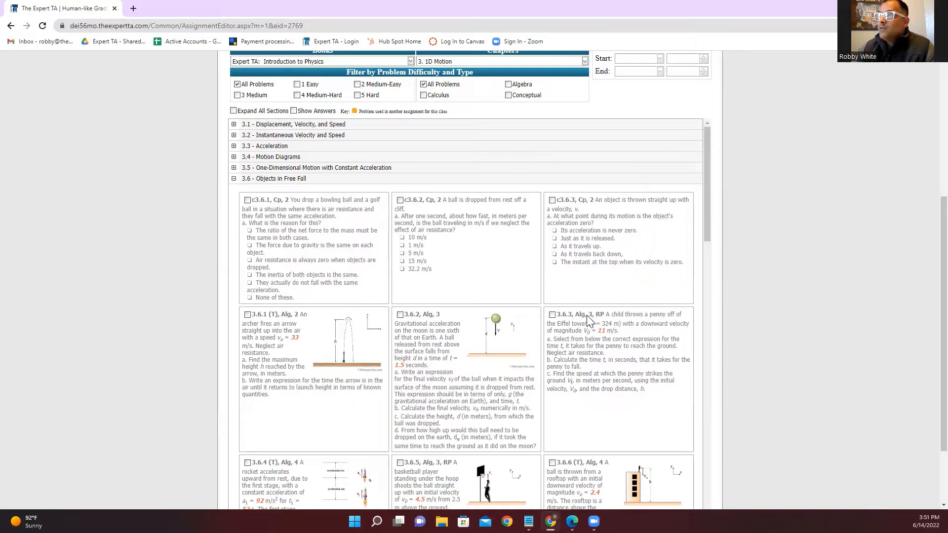
{"action": "left_click_drag", "start_coordinate": [585, 315], "coordinate": [579, 319]}
{"action": "left_click_drag", "start_coordinate": [588, 315], "coordinate": [592, 316]}
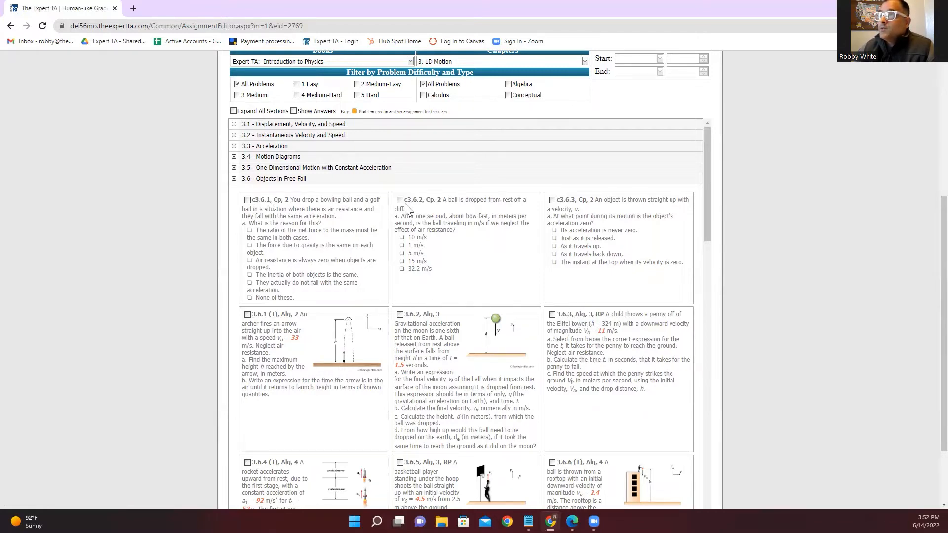
Browse the Objects in Free Fall problems and search the page for "expression"
{"action": "scroll", "coordinate": [339, 342], "scroll_direction": "down", "scroll_amount": 2}
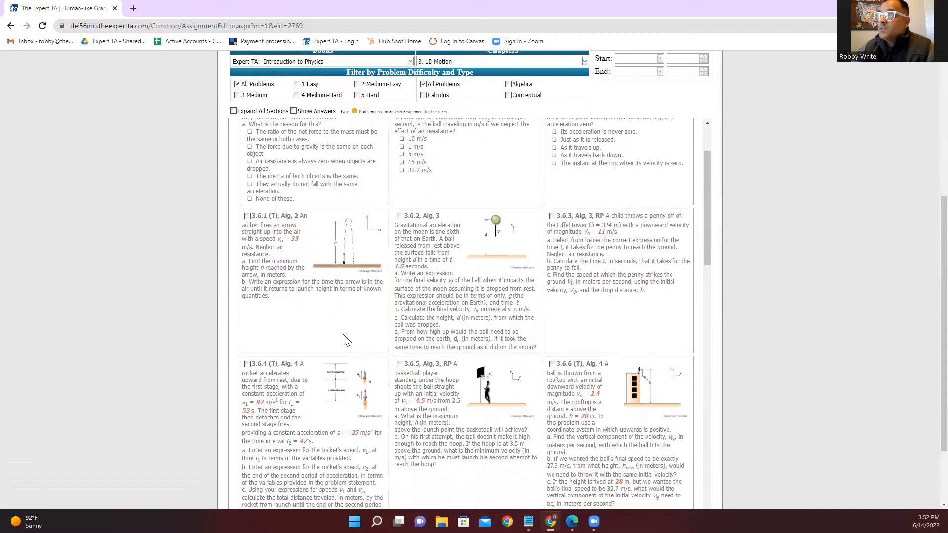
{"action": "scroll", "coordinate": [467, 308], "scroll_direction": "down", "scroll_amount": 2}
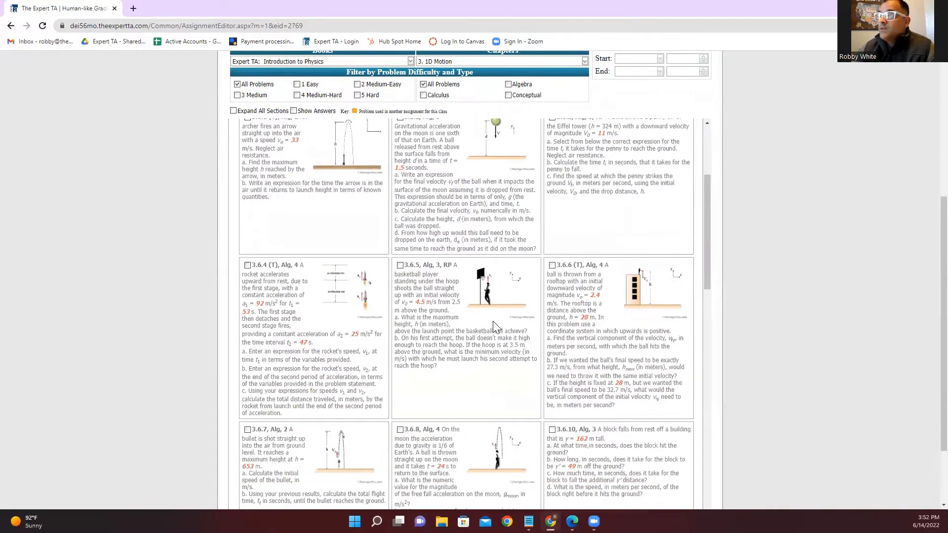
{"action": "scroll", "coordinate": [501, 332], "scroll_direction": "down", "scroll_amount": 1}
{"action": "scroll", "coordinate": [472, 360], "scroll_direction": "down", "scroll_amount": 3}
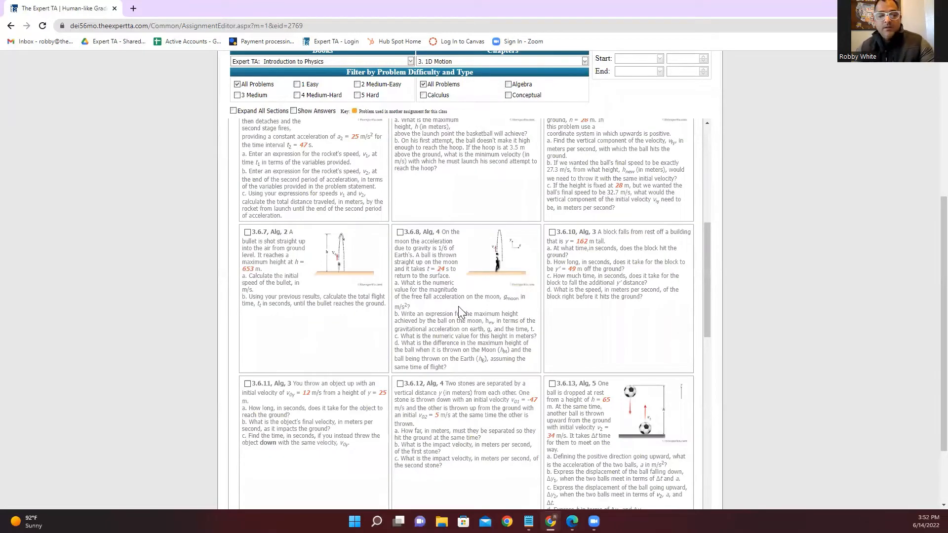
{"action": "key", "text": "ctrl+f"}
{"action": "type", "text": "expre"}
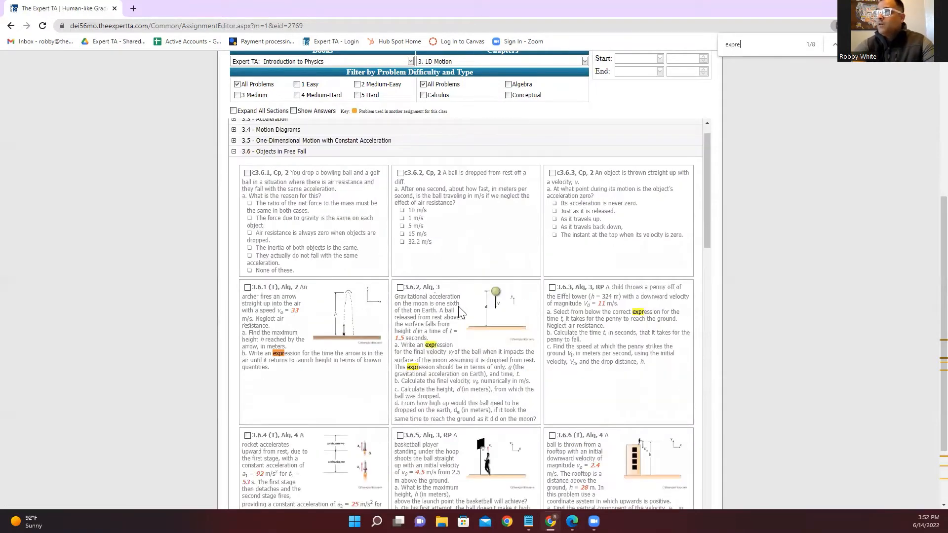
{"action": "type", "text": "ssion"}
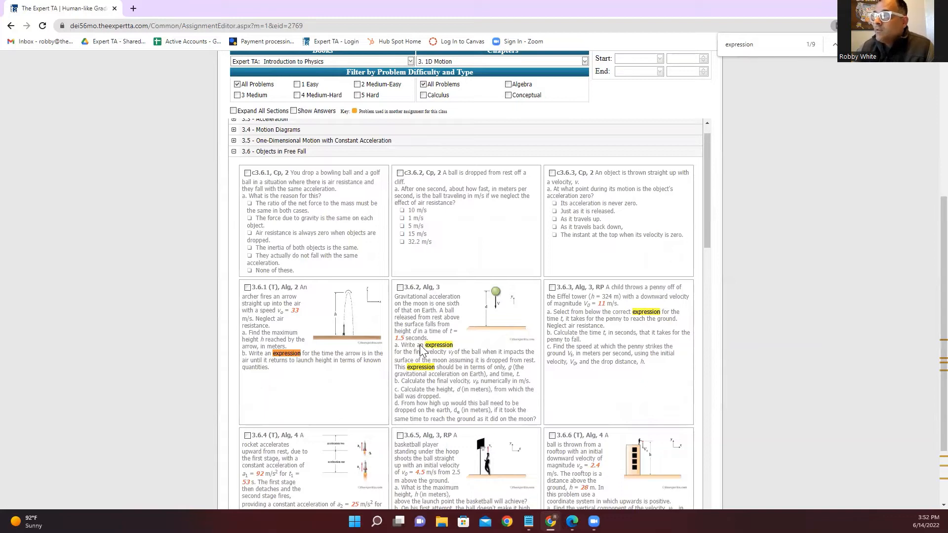
Examine the "expression" matches in the free-fall problems to identify the parts that ask for symbolic answers
{"action": "left_click_drag", "start_coordinate": [406, 345], "coordinate": [436, 345]}
{"action": "left_click_drag", "start_coordinate": [623, 312], "coordinate": [647, 312]}
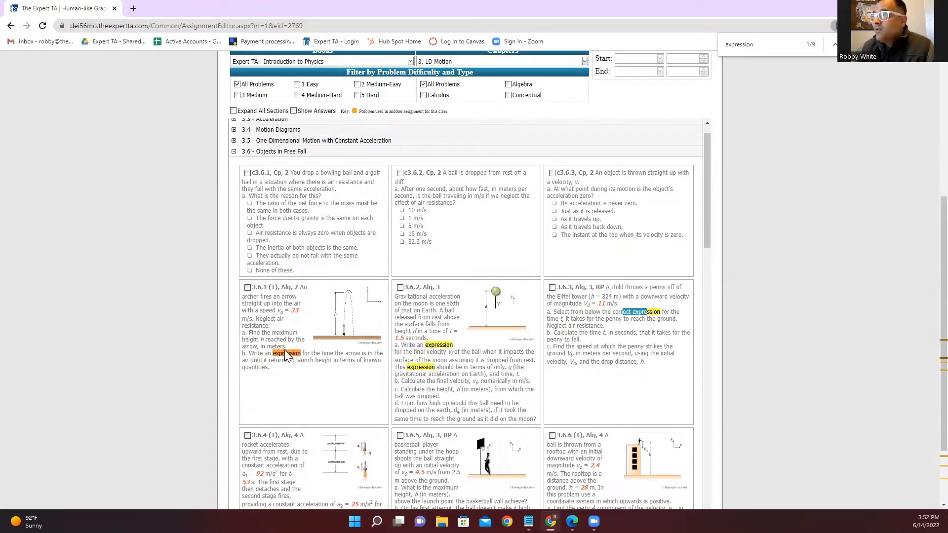
{"action": "triple_click", "coordinate": [265, 355]}
{"action": "left_click", "coordinate": [283, 375]}
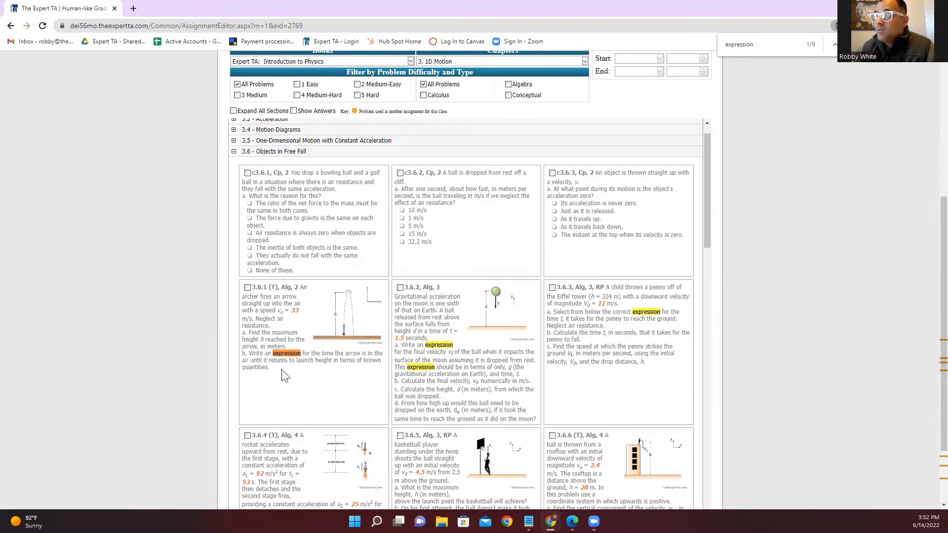
{"action": "left_click_drag", "start_coordinate": [708, 240], "coordinate": [708, 266]}
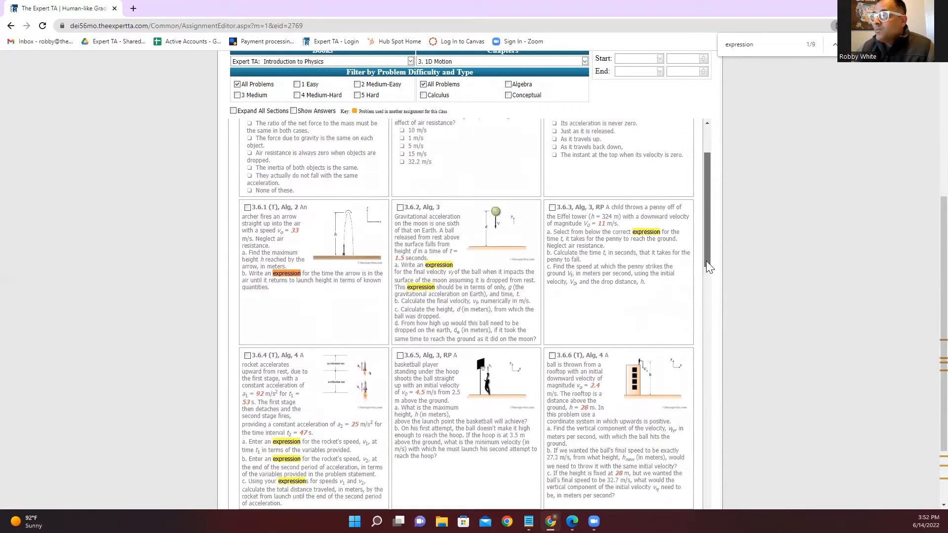
{"action": "scroll", "coordinate": [707, 266], "scroll_direction": "down", "scroll_amount": 7}
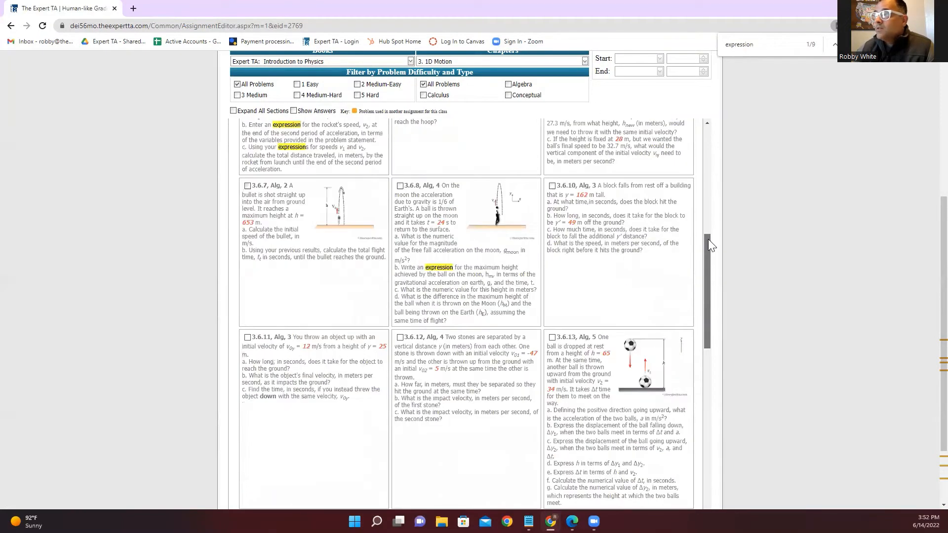
Add the conceptual free-fall problems c3.6.1 and c3.6.2 to the assignment as separate problems
{"action": "scroll", "coordinate": [708, 242], "scroll_direction": "up", "scroll_amount": 10}
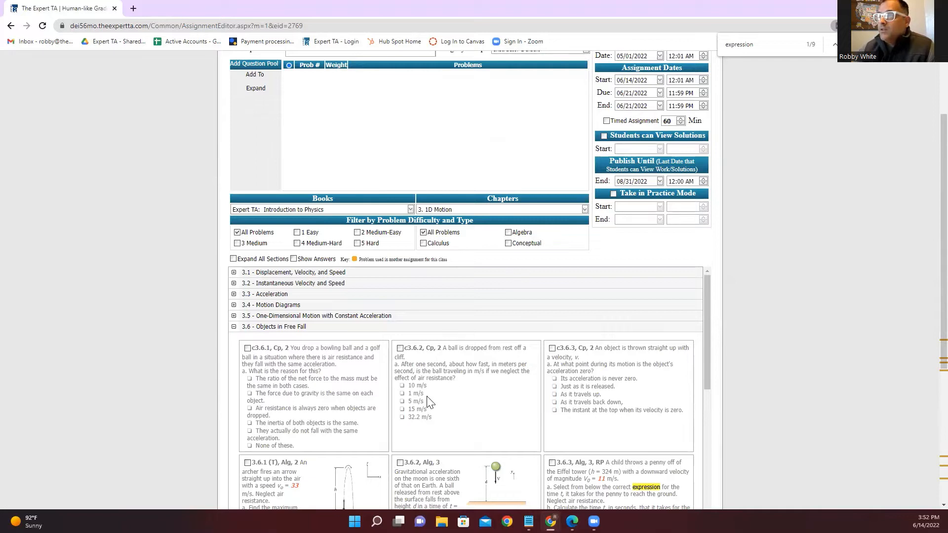
{"action": "left_click", "coordinate": [247, 349]}
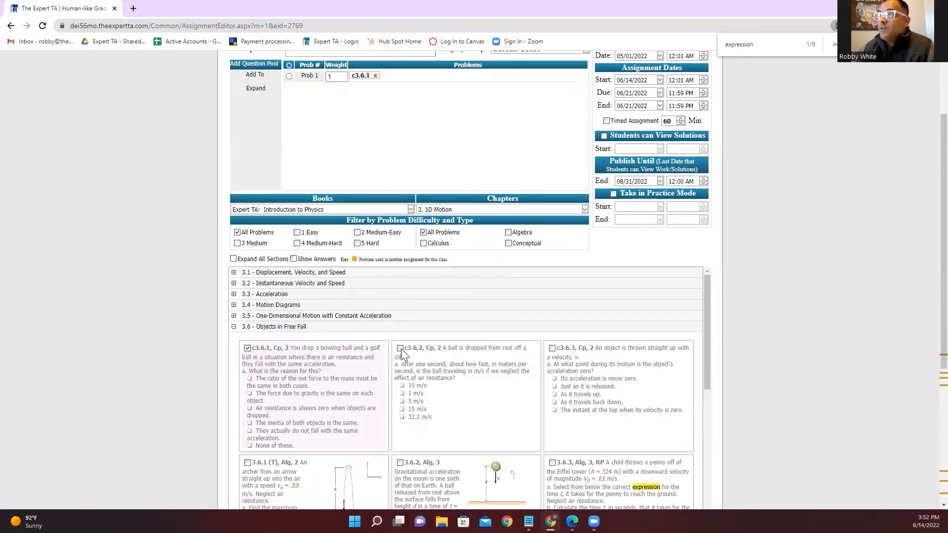
{"action": "left_click", "coordinate": [401, 349]}
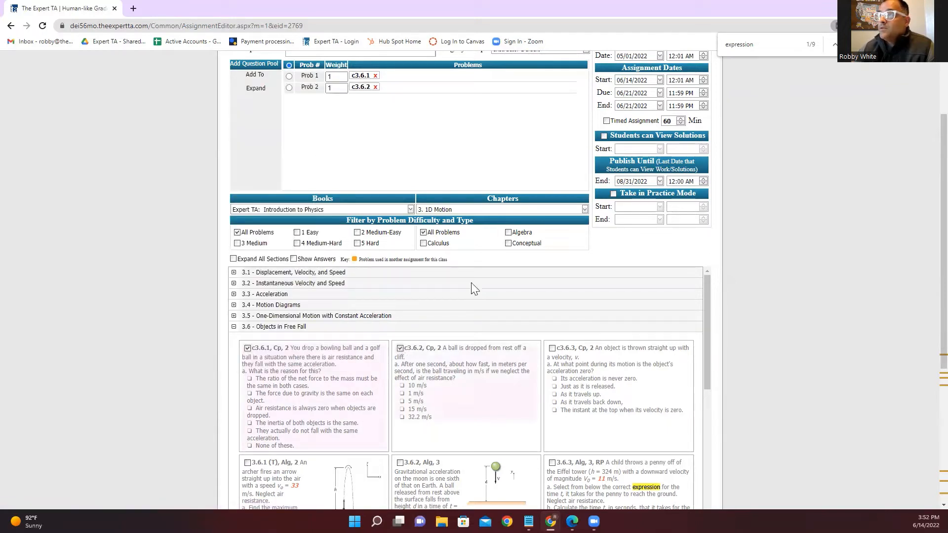
Remove problem c3.6.2 from the assignment's problem list
{"action": "left_click", "coordinate": [400, 349]}
{"action": "left_click", "coordinate": [400, 348]}
{"action": "left_click", "coordinate": [375, 87]}
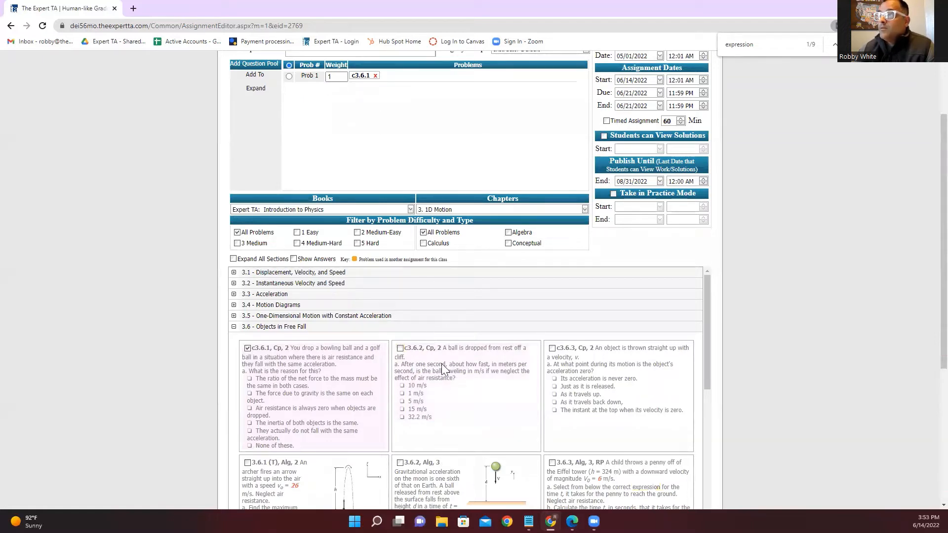
Add c3.6.2 as Prob 2 again and add c3.6.3 to the same question pool
{"action": "left_click", "coordinate": [400, 349]}
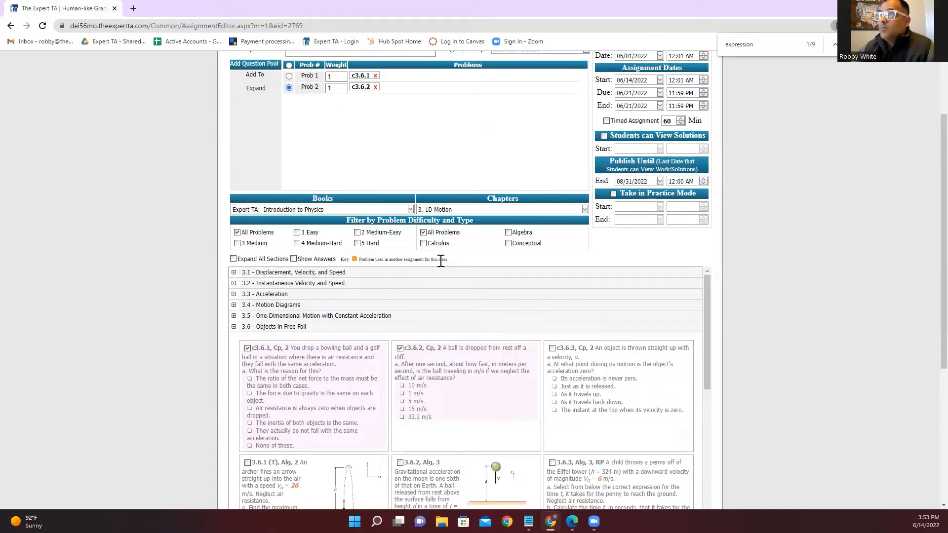
{"action": "left_click", "coordinate": [553, 348]}
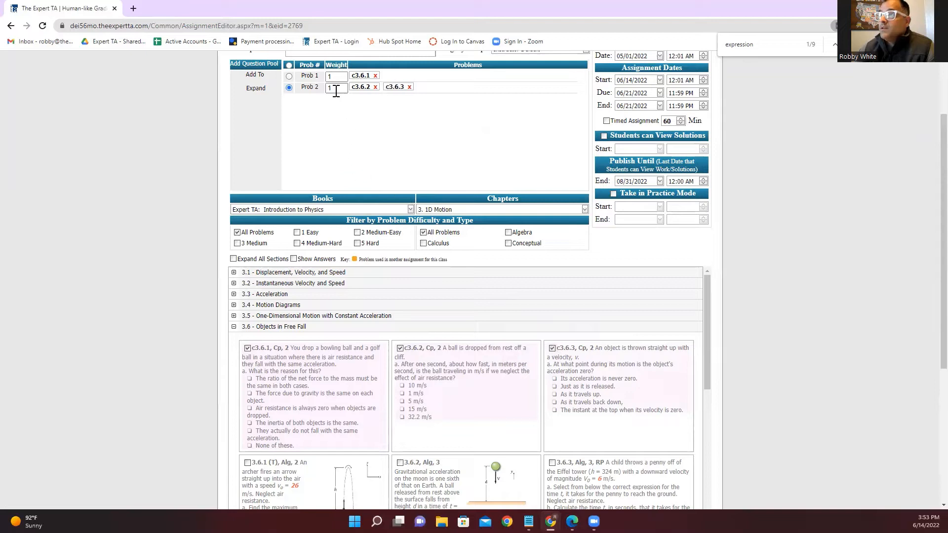
{"action": "mouse_move", "coordinate": [355, 87]}
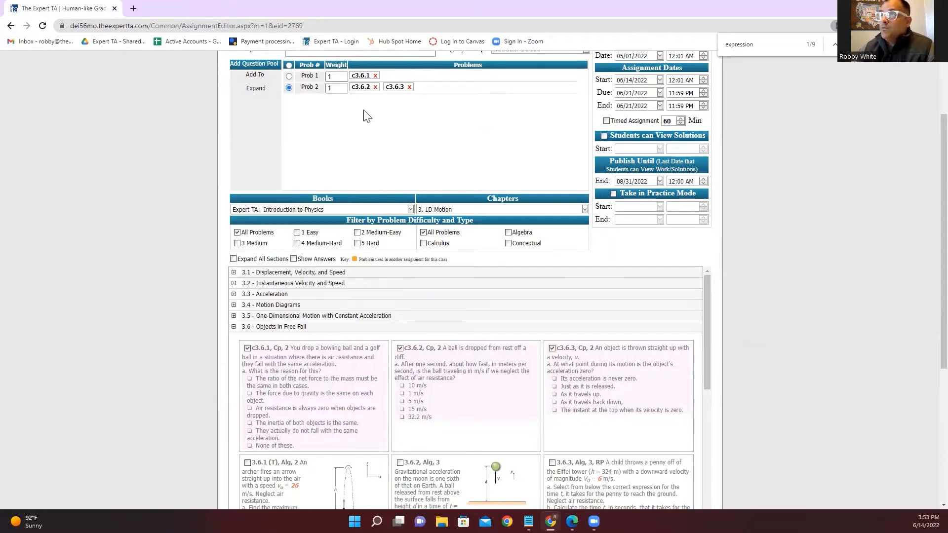
{"action": "mouse_move", "coordinate": [399, 89]}
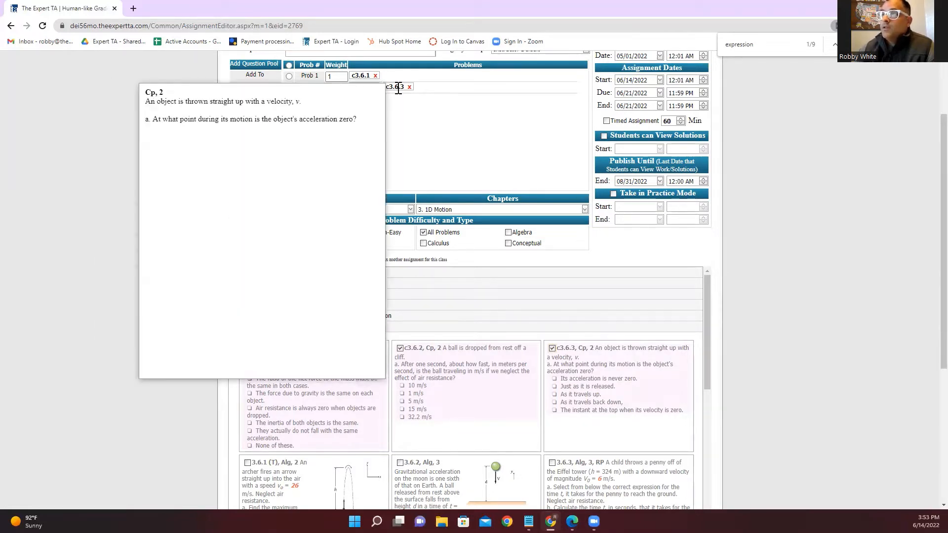
Stop adding to the Prob 2 pool and add free-fall problems 3.6.3, 3.6.5 and 3.6.4 as separate problems
{"action": "left_click", "coordinate": [288, 66]}
{"action": "scroll", "coordinate": [652, 365], "scroll_direction": "down", "scroll_amount": 3}
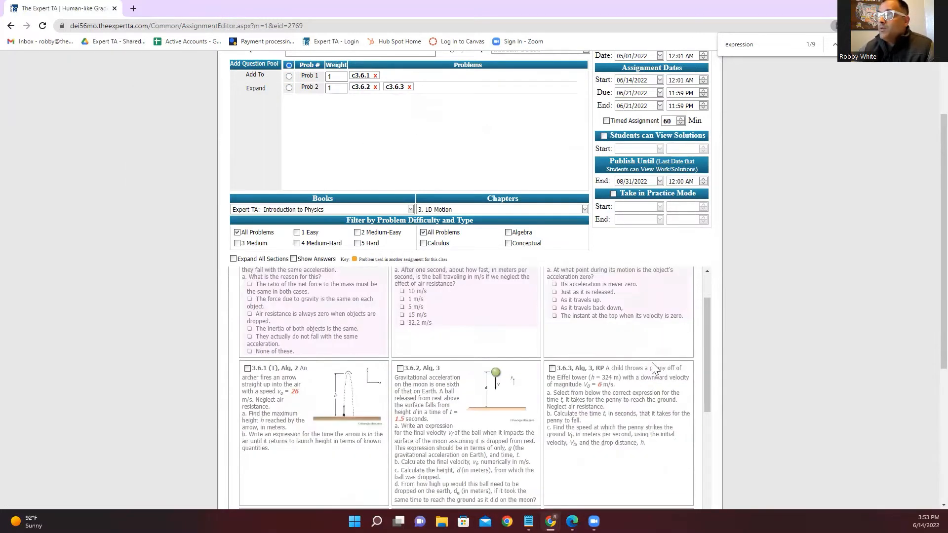
{"action": "left_click", "coordinate": [552, 315]}
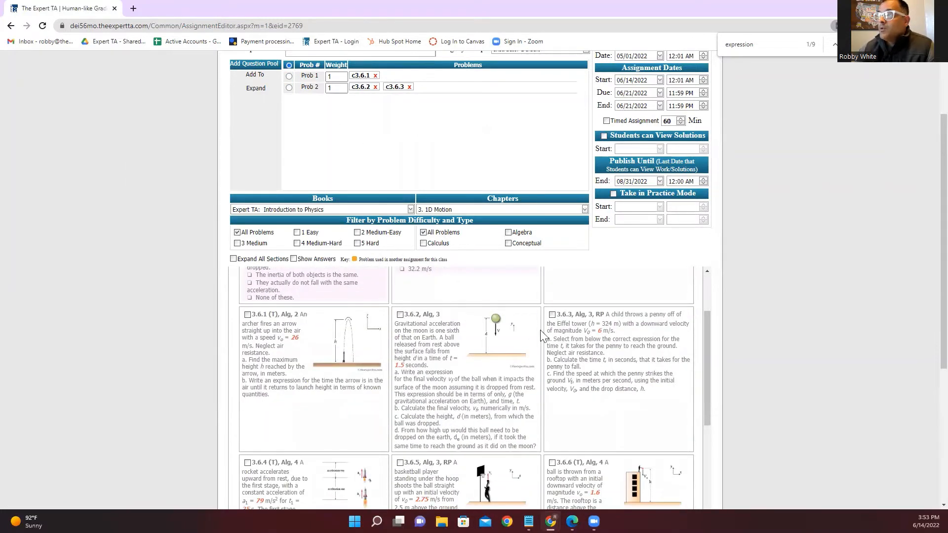
{"action": "left_click", "coordinate": [400, 462]}
{"action": "left_click", "coordinate": [247, 462]}
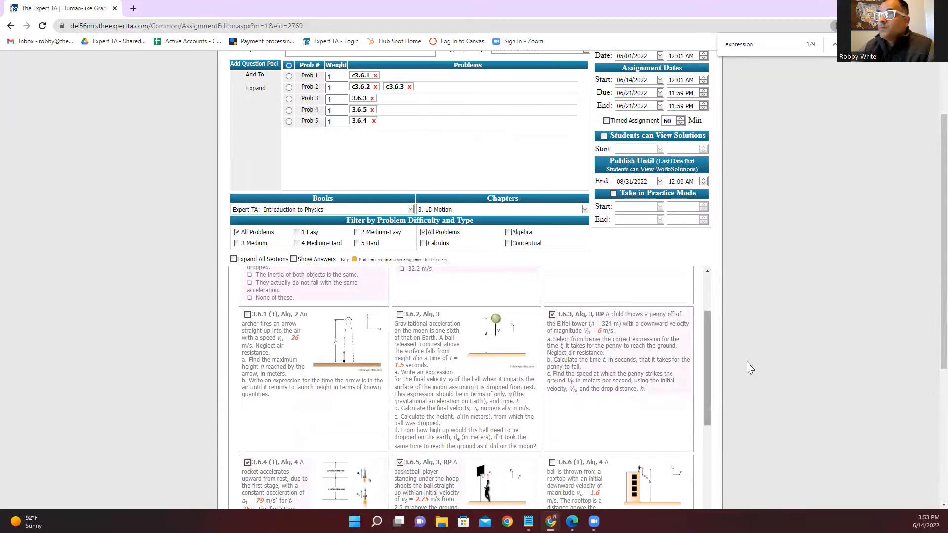
Rename the assignment as "homework 1", then save it and exit the editor
{"action": "scroll", "coordinate": [740, 370], "scroll_direction": "up", "scroll_amount": 2}
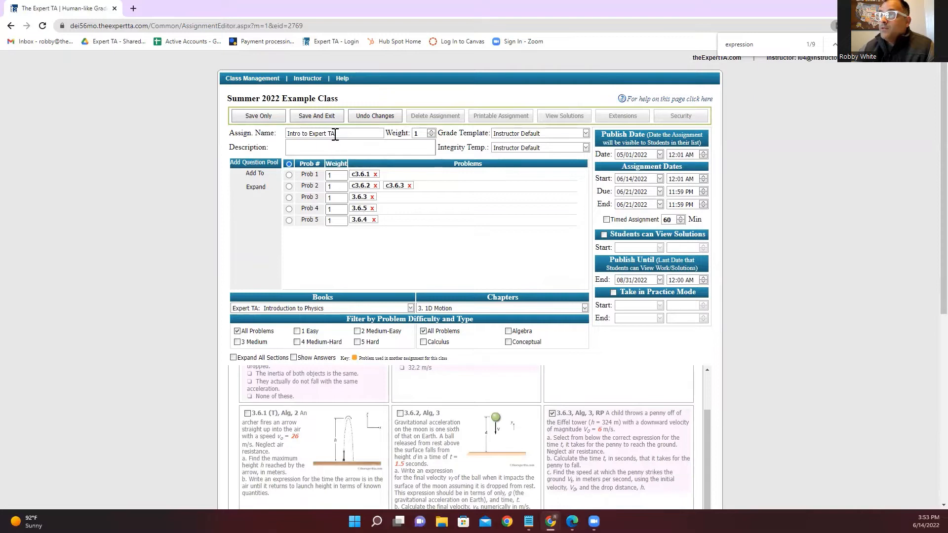
{"action": "left_click", "coordinate": [278, 139]}
{"action": "type", "text": "hom"}
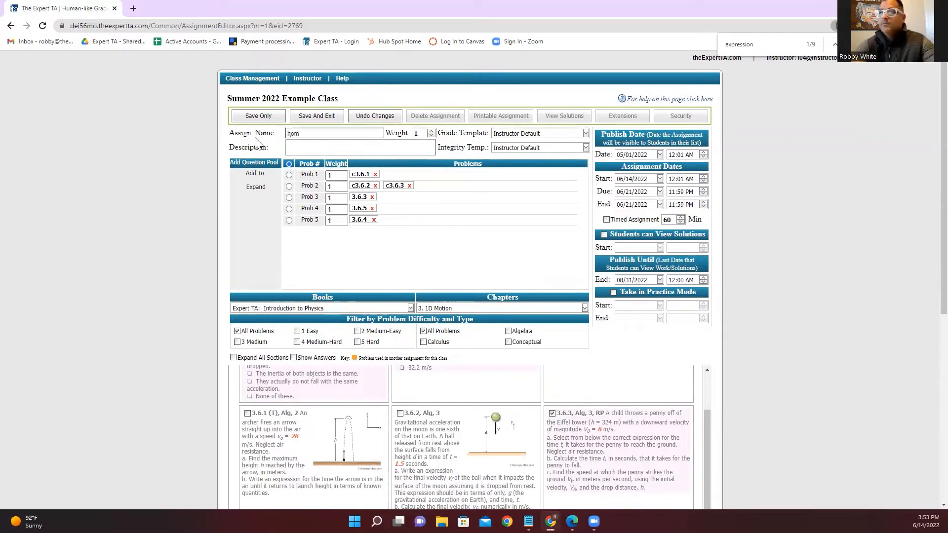
{"action": "type", "text": "ework 1"}
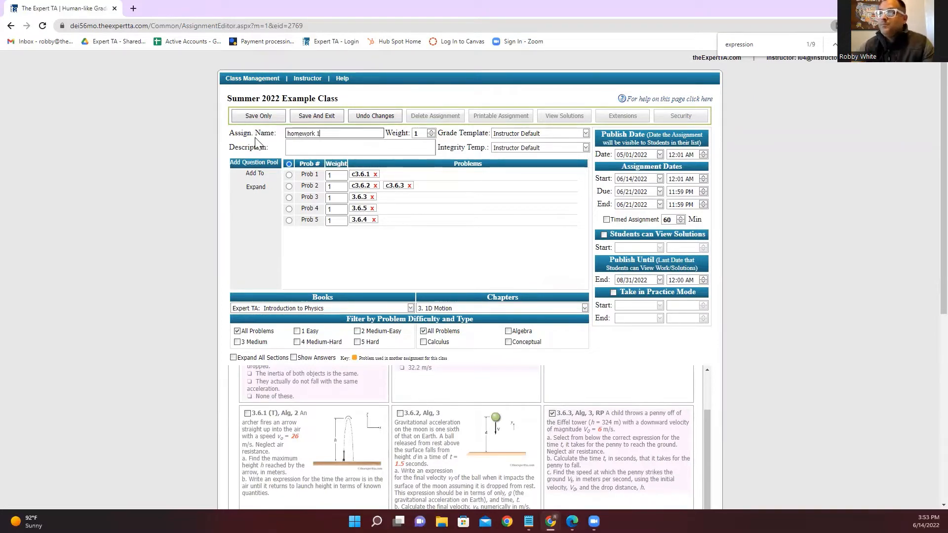
{"action": "left_click", "coordinate": [312, 116]}
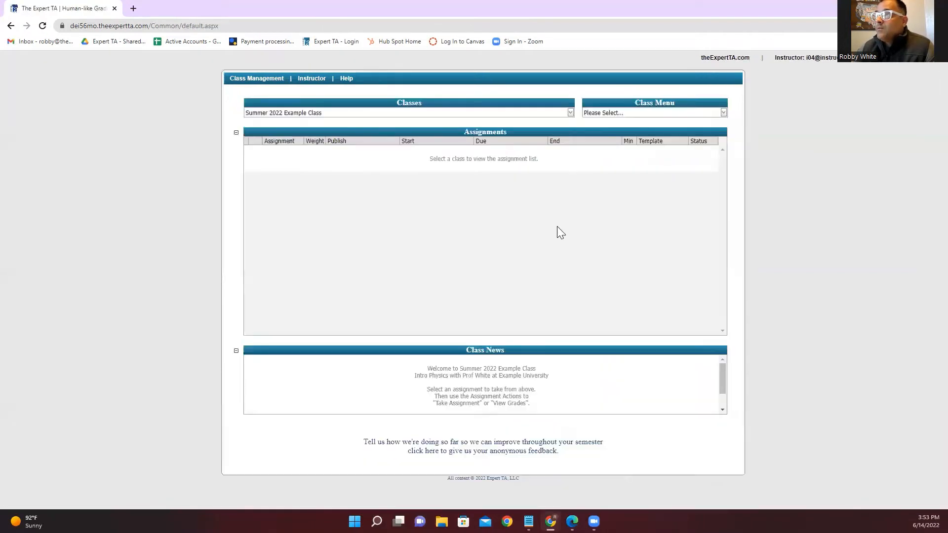
Create another assignment in the Summer 2022 Example Class and name it "Intro to Expert TA"
{"action": "left_click", "coordinate": [601, 113]}
{"action": "left_click", "coordinate": [292, 153]}
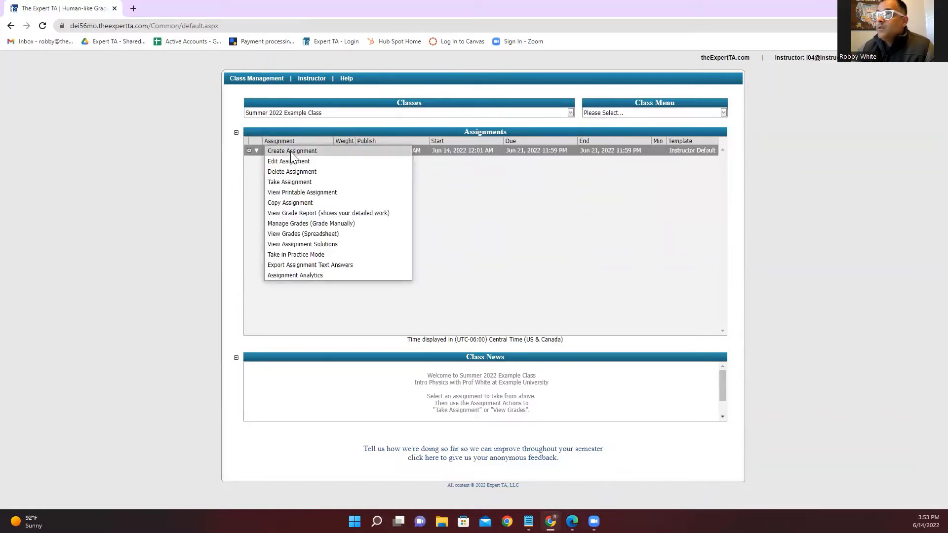
{"action": "left_click", "coordinate": [291, 151]}
{"action": "left_click", "coordinate": [312, 133]}
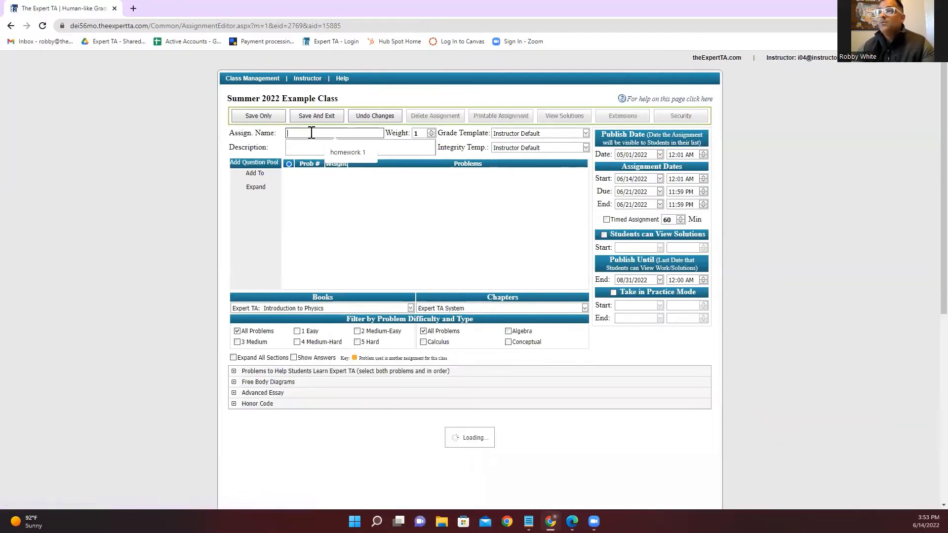
{"action": "type", "text": "Intro"}
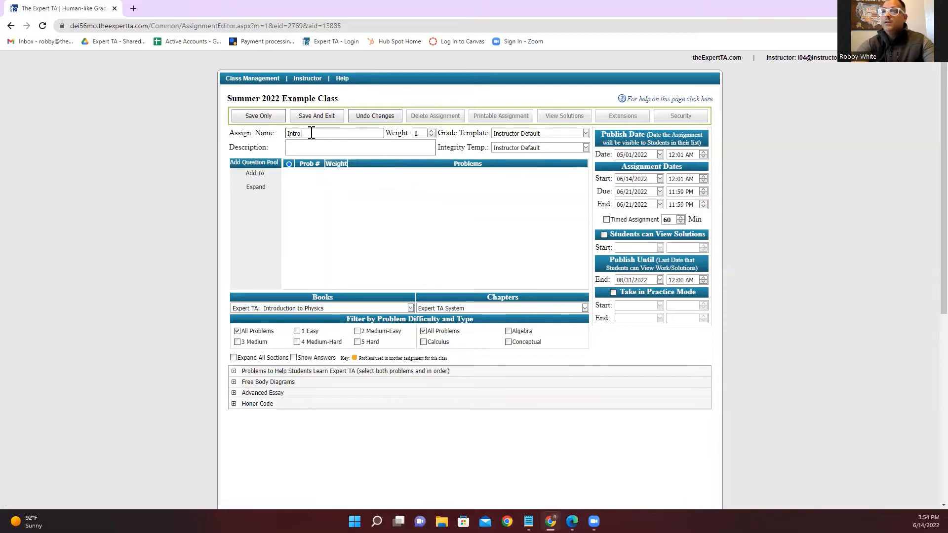
{"action": "type", "text": " to Expert TA"}
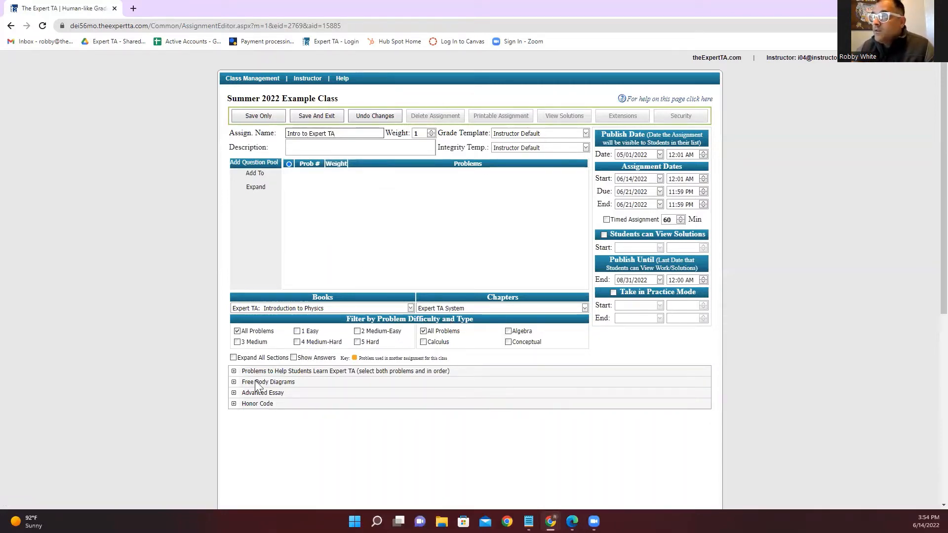
Expand all sections of the Expert TA System chapter and add Learning Expert TA 01 (Basic Navigation) and 02 (Symbolic Answers)
{"action": "left_click", "coordinate": [434, 308]}
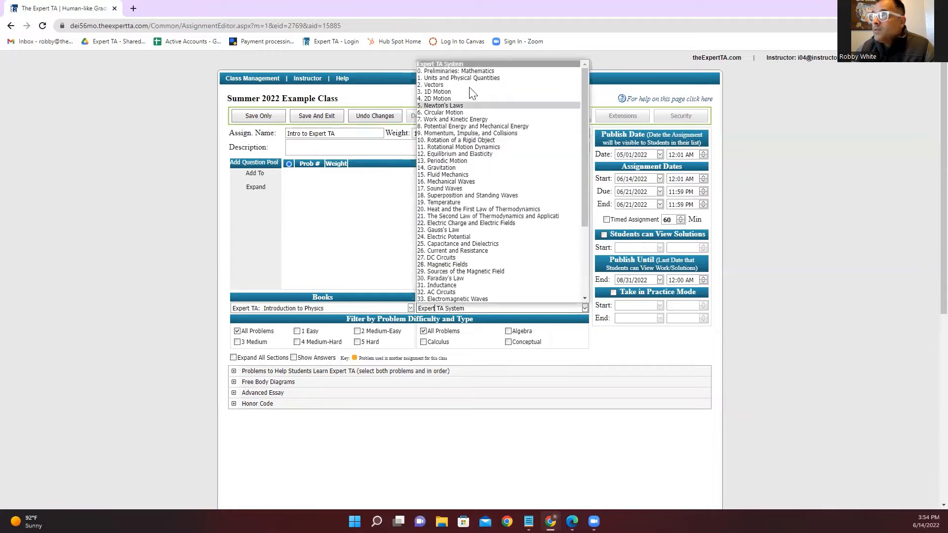
{"action": "left_click", "coordinate": [433, 64]}
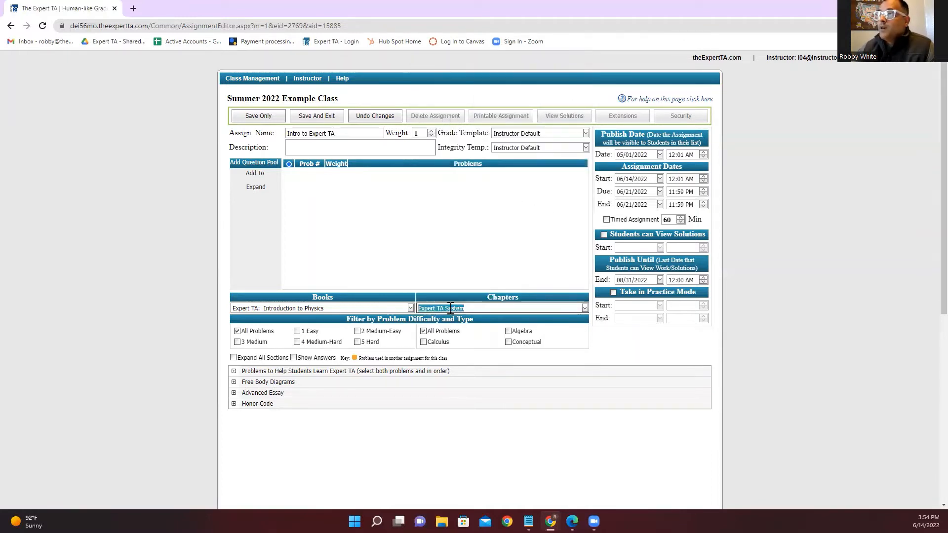
{"action": "left_click", "coordinate": [233, 357]}
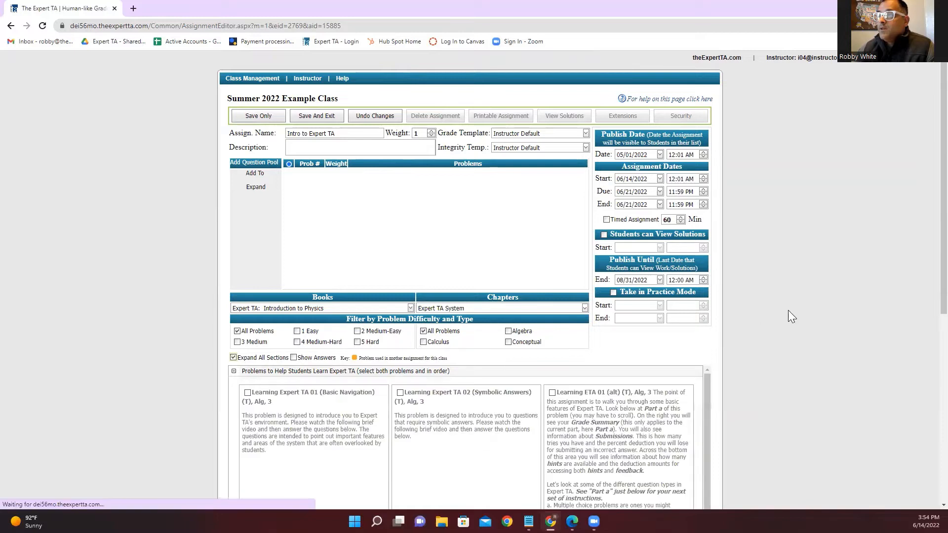
{"action": "scroll", "coordinate": [808, 300], "scroll_direction": "down", "scroll_amount": 1}
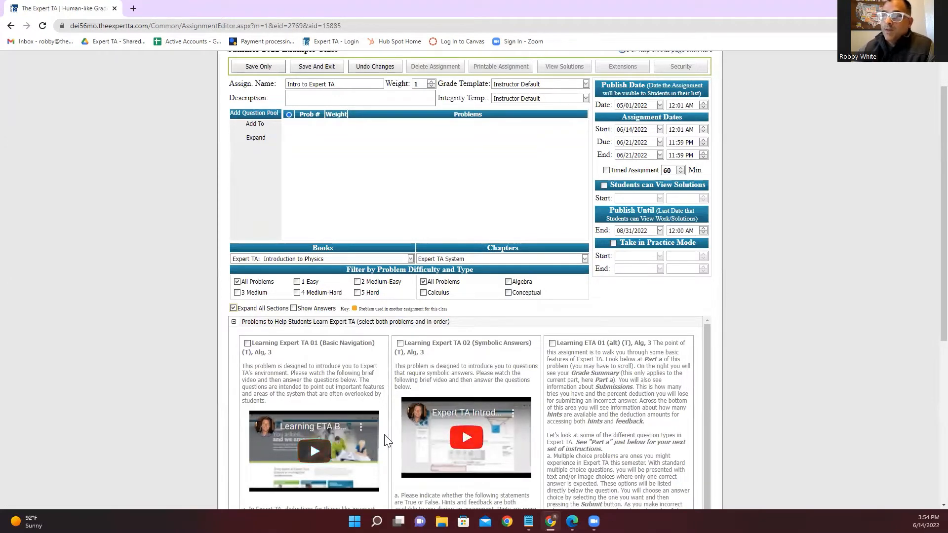
{"action": "left_click", "coordinate": [248, 343]}
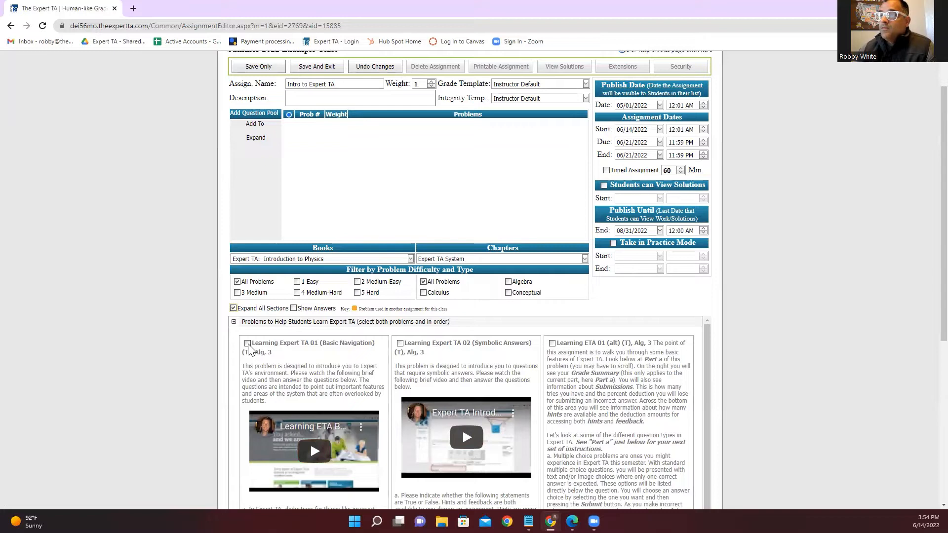
{"action": "left_click", "coordinate": [400, 345]}
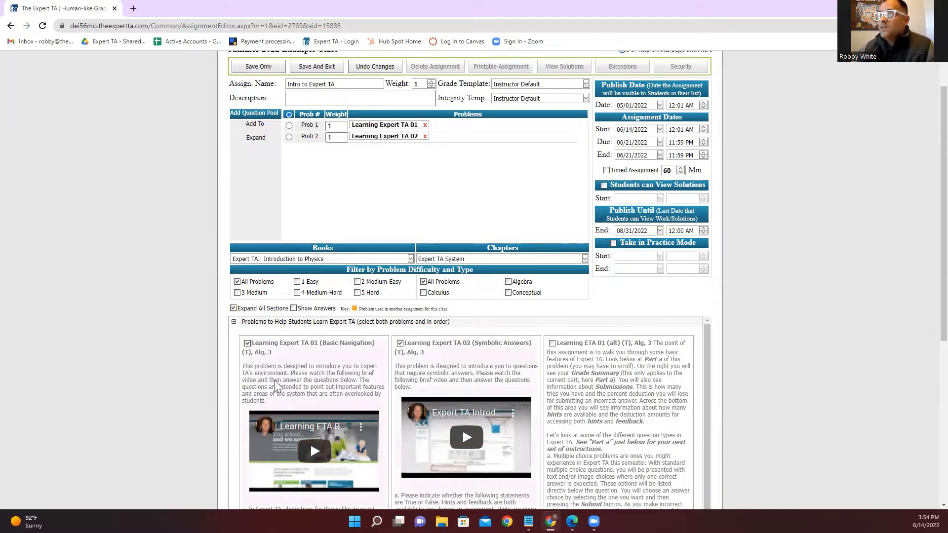
Add the Learning Expert TA FBDs problem from Free Body Diagrams and the SI Units problem from the Honor Code section
{"action": "scroll", "coordinate": [770, 329], "scroll_direction": "down", "scroll_amount": 1}
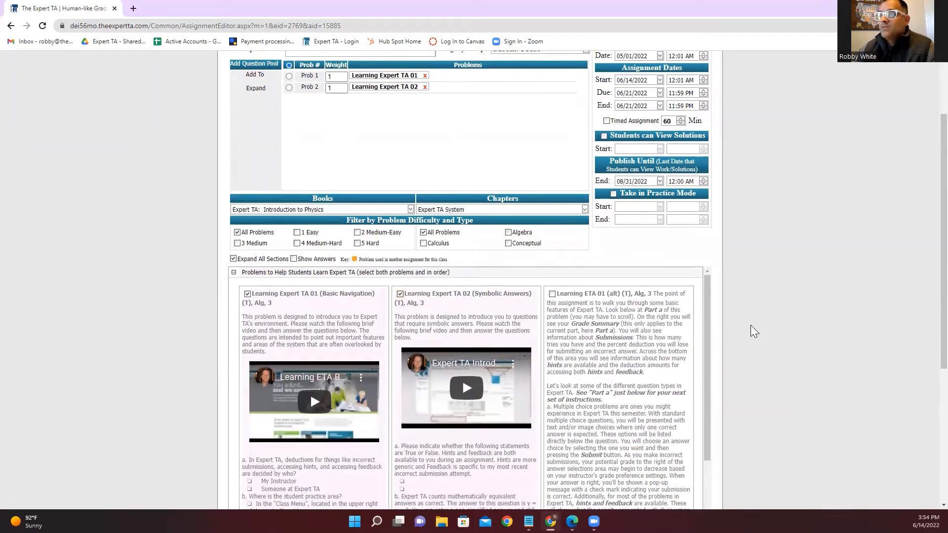
{"action": "scroll", "coordinate": [762, 368], "scroll_direction": "down", "scroll_amount": 2}
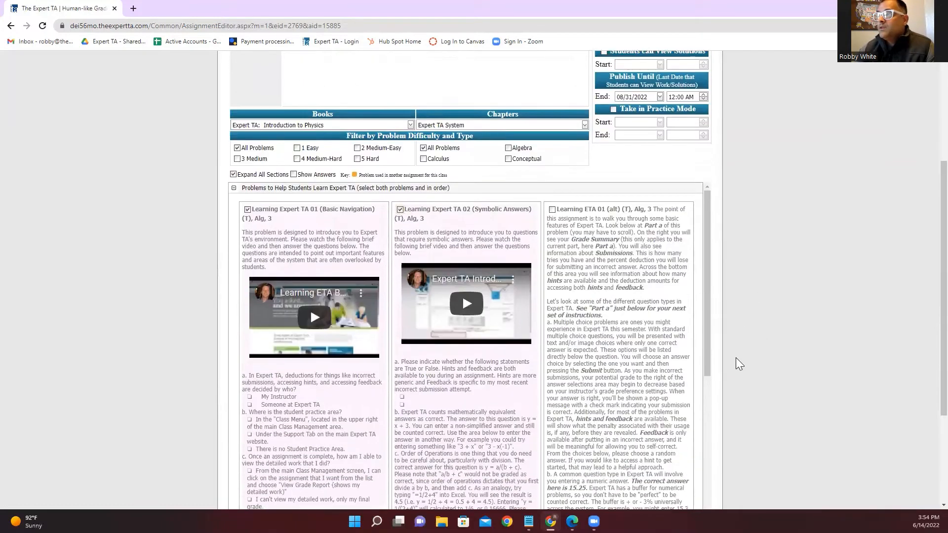
{"action": "scroll", "coordinate": [706, 334], "scroll_direction": "down", "scroll_amount": 1}
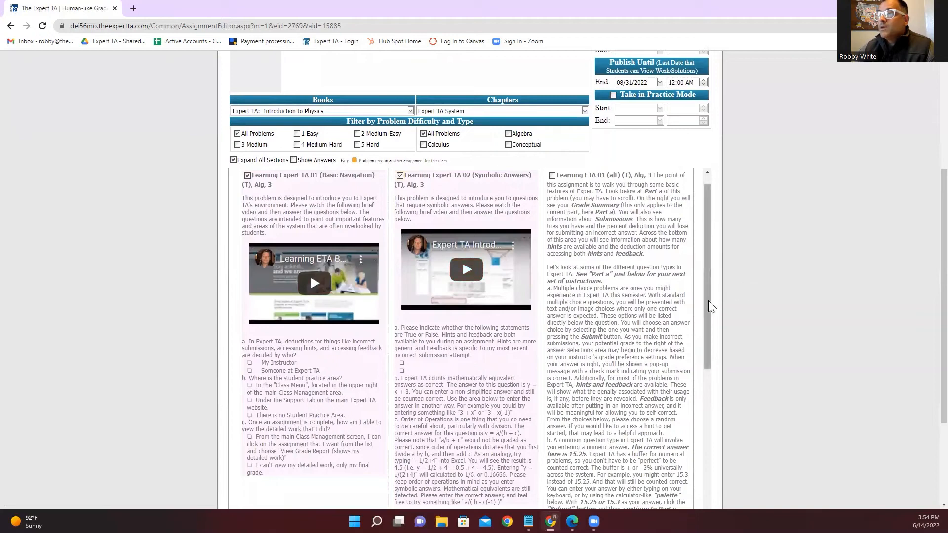
{"action": "scroll", "coordinate": [711, 326], "scroll_direction": "down", "scroll_amount": 2}
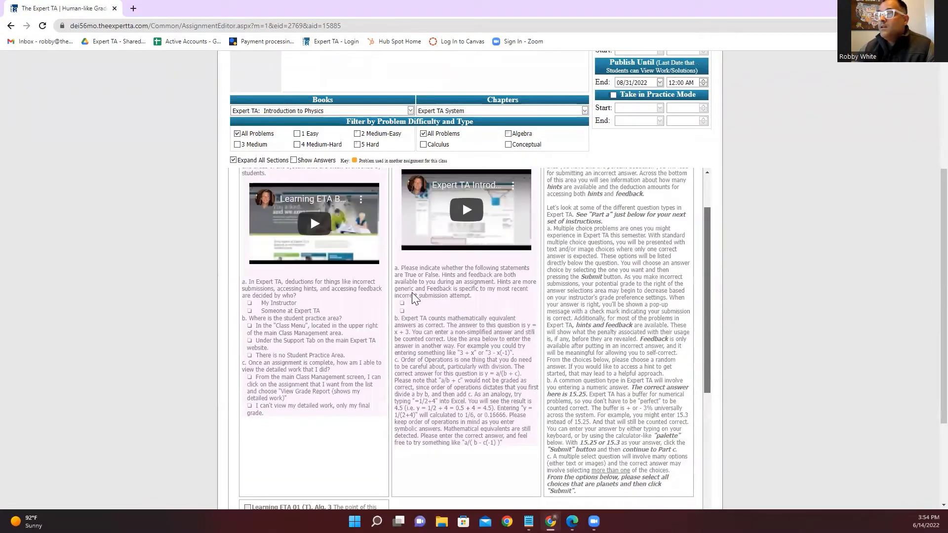
{"action": "scroll", "coordinate": [419, 311], "scroll_direction": "down", "scroll_amount": 1}
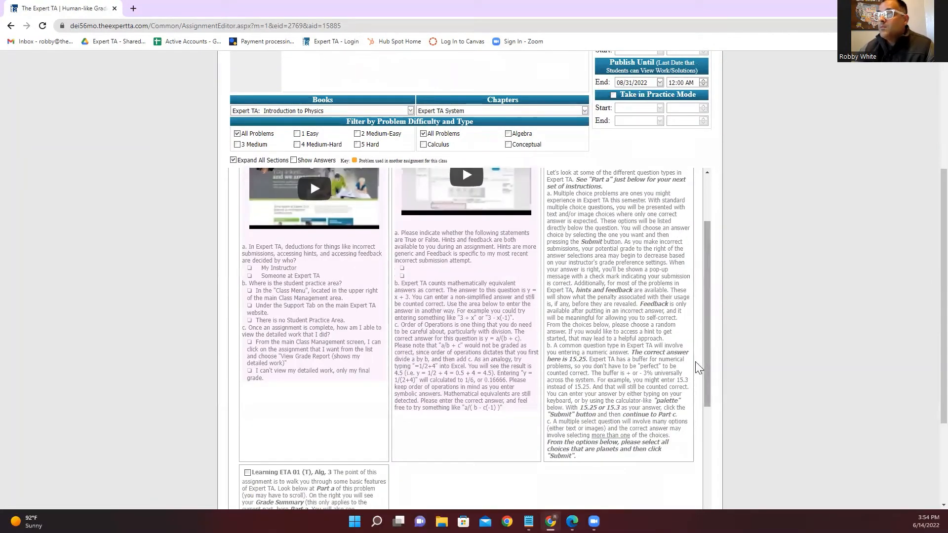
{"action": "left_click_drag", "start_coordinate": [706, 363], "coordinate": [711, 423]}
{"action": "scroll", "coordinate": [711, 423], "scroll_direction": "down", "scroll_amount": 5}
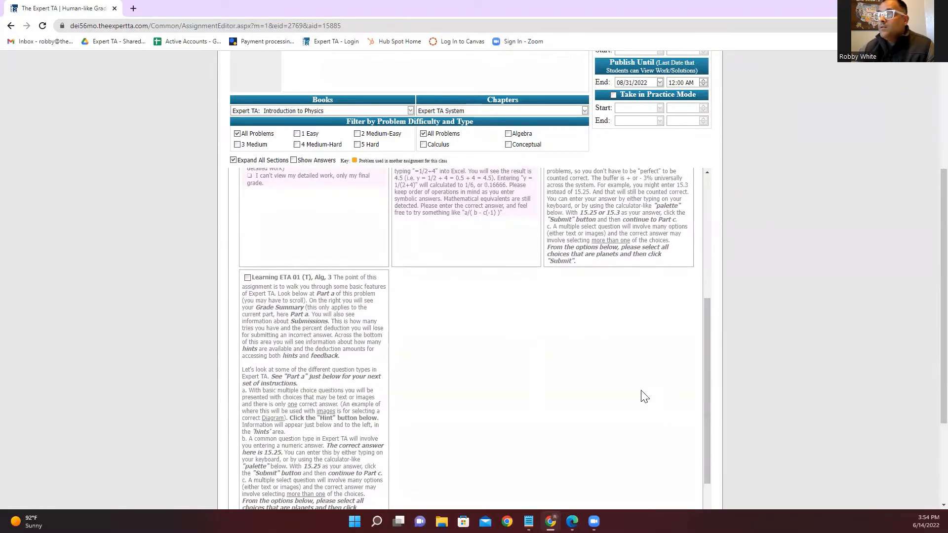
{"action": "scroll", "coordinate": [726, 388], "scroll_direction": "down", "scroll_amount": 2}
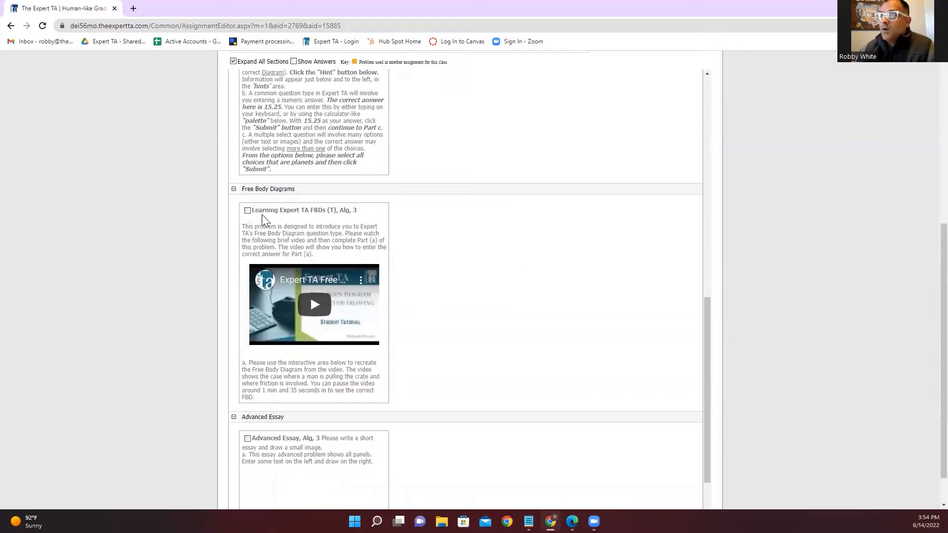
{"action": "left_click", "coordinate": [248, 211]}
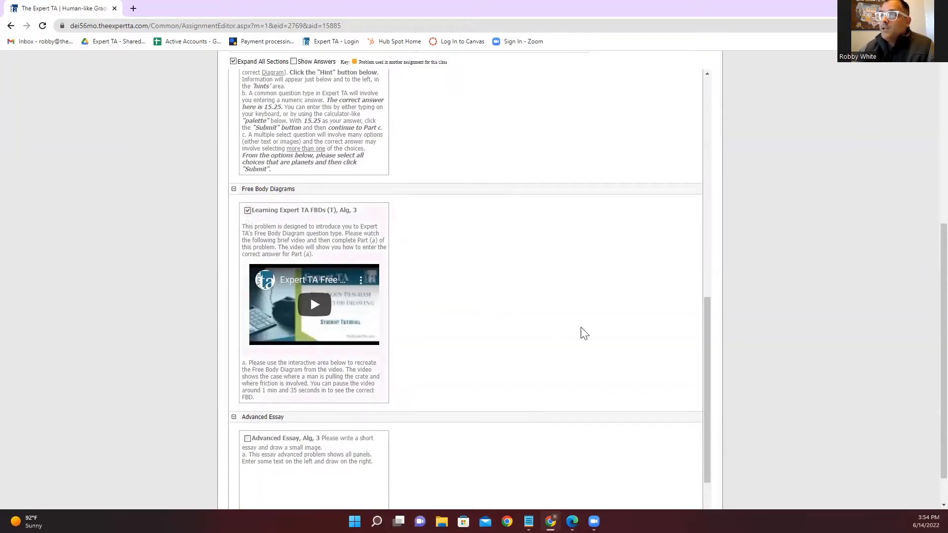
{"action": "left_click_drag", "start_coordinate": [708, 354], "coordinate": [700, 489]}
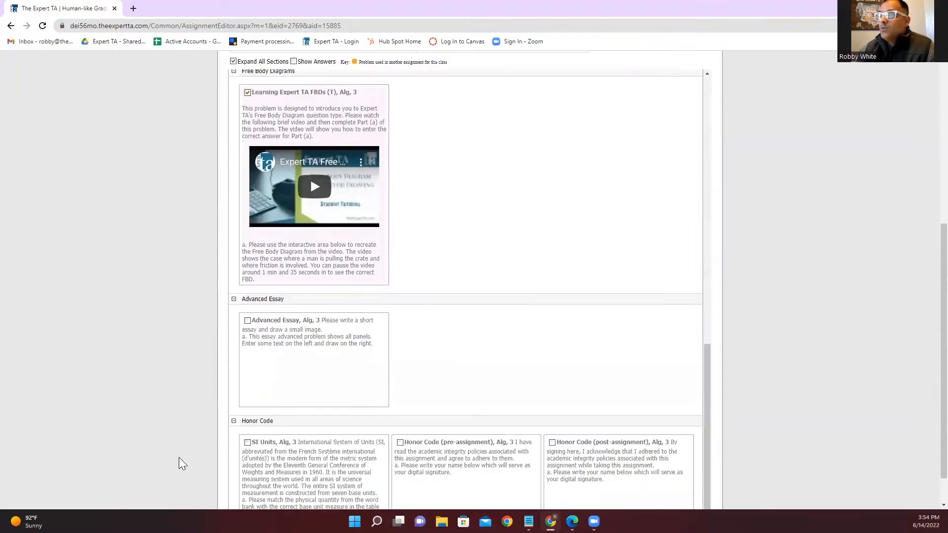
{"action": "left_click", "coordinate": [248, 442]}
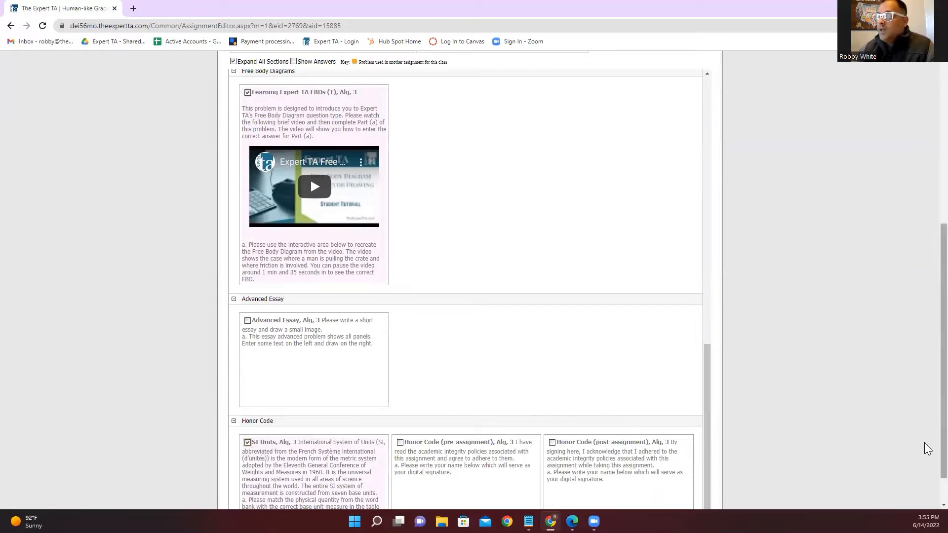
Examine the problems in the 1. Units and Physical Quantities chapter, from Fundamental Elements to the start of Density
{"action": "scroll", "coordinate": [924, 280], "scroll_direction": "up", "scroll_amount": 6}
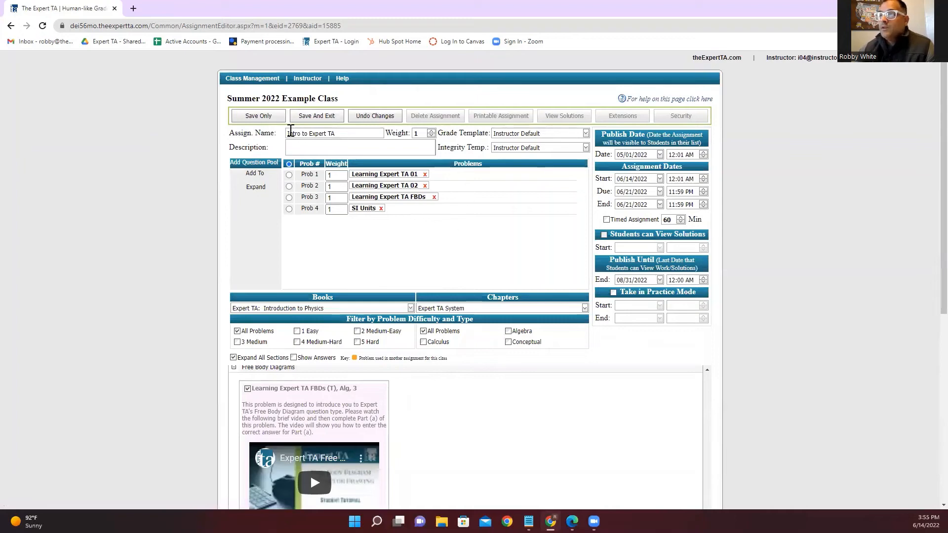
{"action": "left_click", "coordinate": [452, 307]}
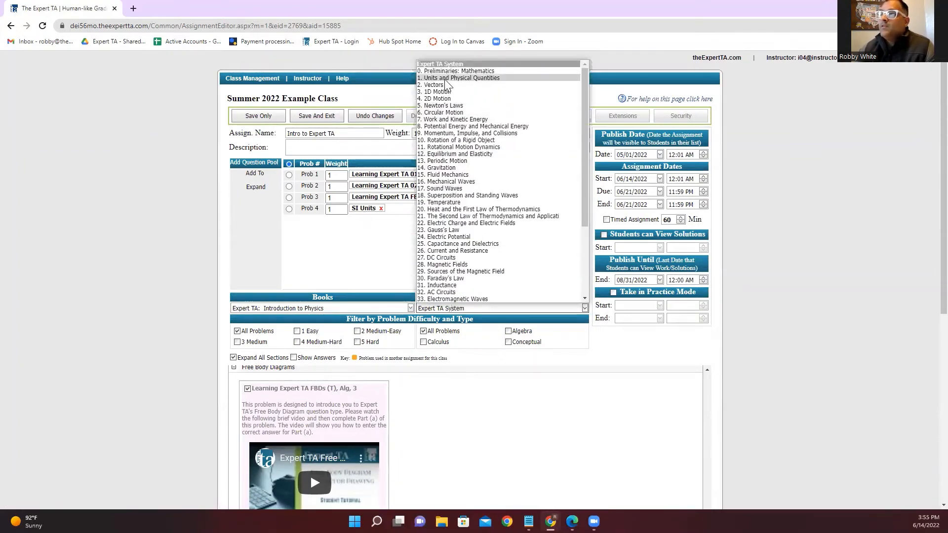
{"action": "left_click", "coordinate": [447, 84]}
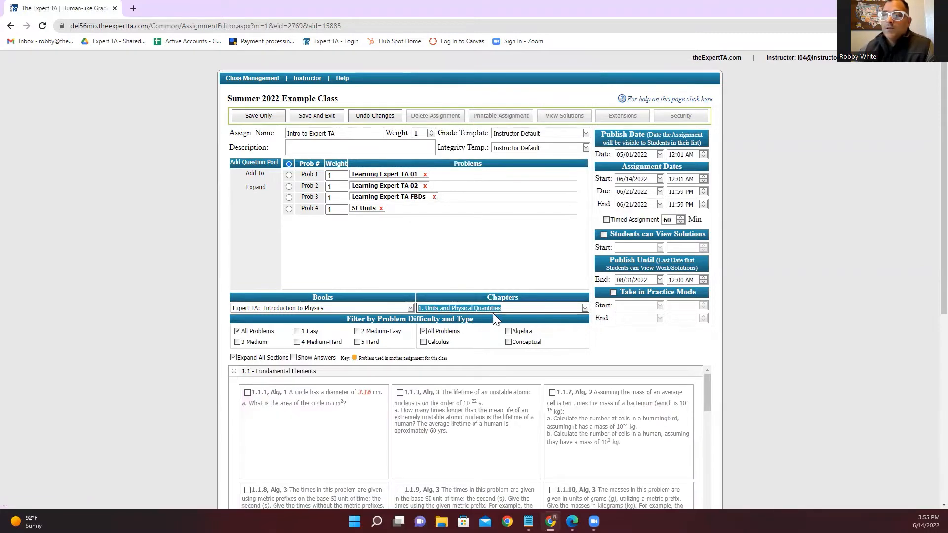
{"action": "scroll", "coordinate": [233, 384], "scroll_direction": "down", "scroll_amount": 2}
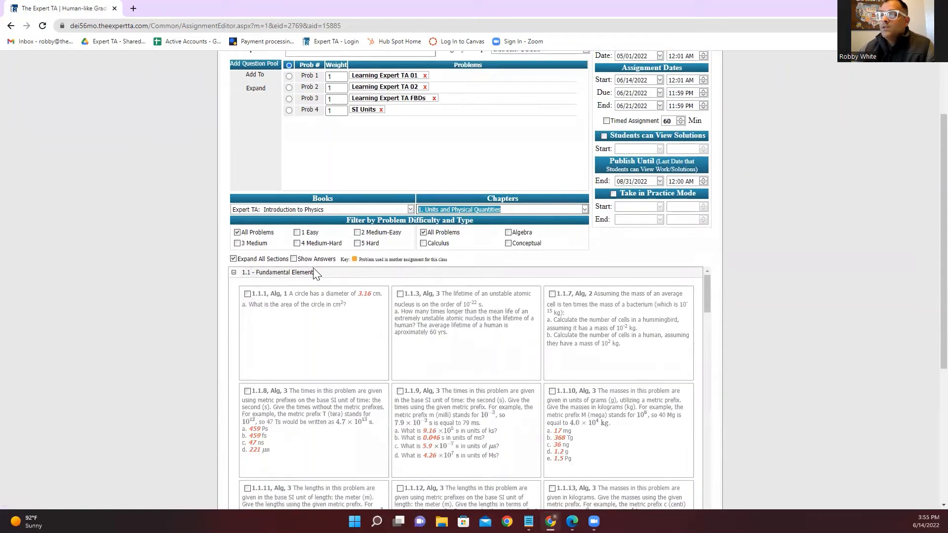
{"action": "scroll", "coordinate": [324, 296], "scroll_direction": "down", "scroll_amount": 1}
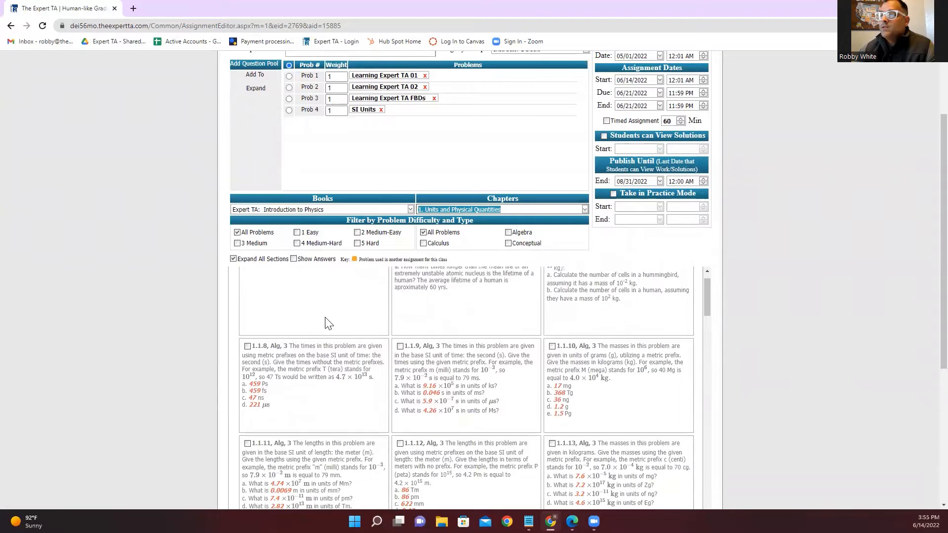
{"action": "scroll", "coordinate": [327, 321], "scroll_direction": "up", "scroll_amount": 1}
{"action": "scroll", "coordinate": [450, 387], "scroll_direction": "down", "scroll_amount": 6}
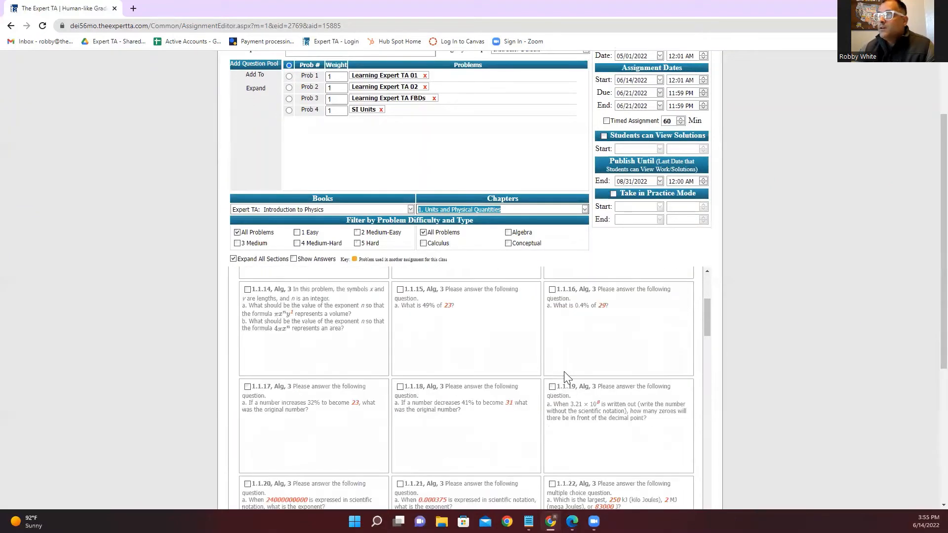
{"action": "scroll", "coordinate": [511, 387], "scroll_direction": "down", "scroll_amount": 3}
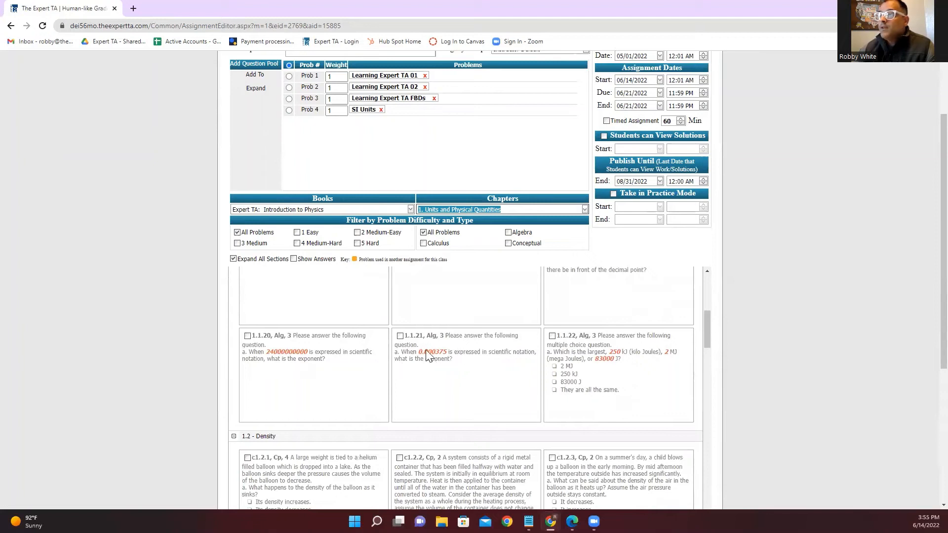
{"action": "scroll", "coordinate": [429, 356], "scroll_direction": "up", "scroll_amount": 1}
{"action": "scroll", "coordinate": [427, 351], "scroll_direction": "up", "scroll_amount": 2}
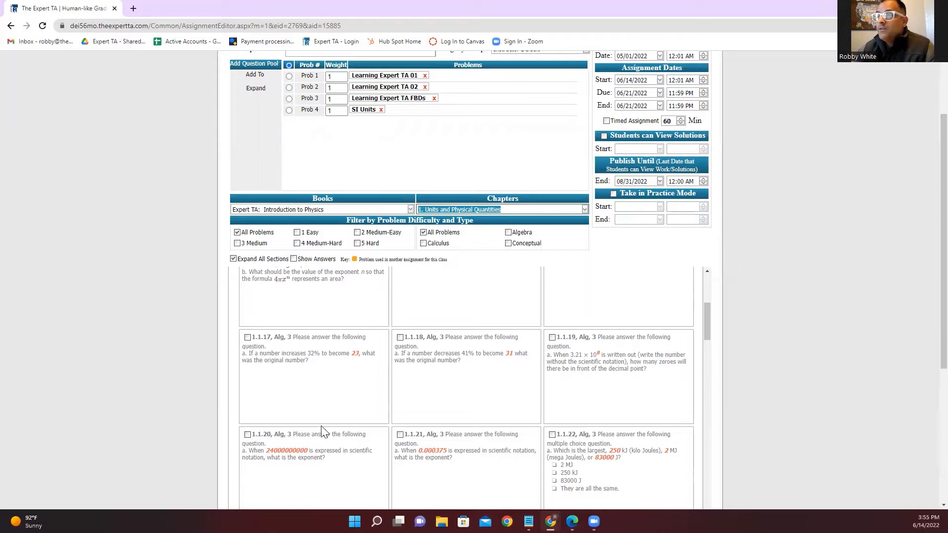
{"action": "scroll", "coordinate": [464, 390], "scroll_direction": "up", "scroll_amount": 3}
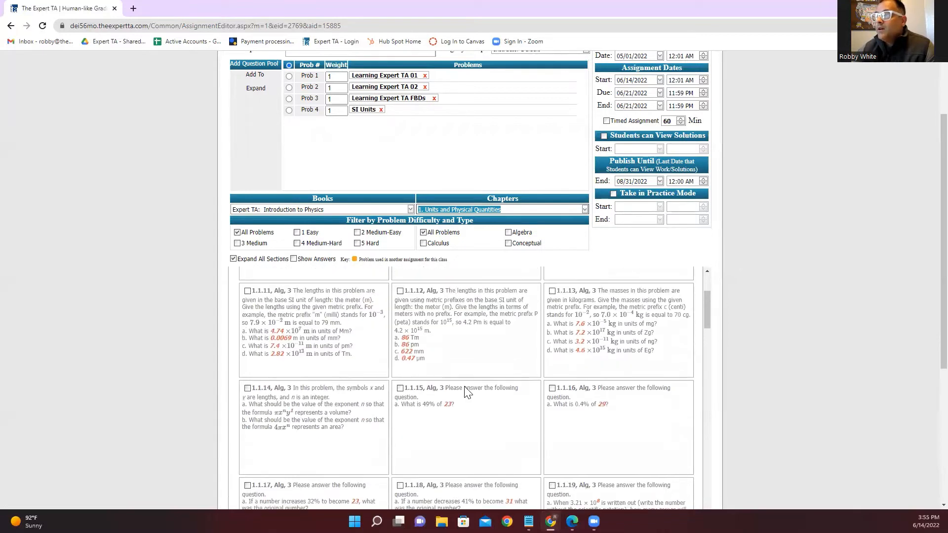
{"action": "scroll", "coordinate": [856, 282], "scroll_direction": "up", "scroll_amount": 2}
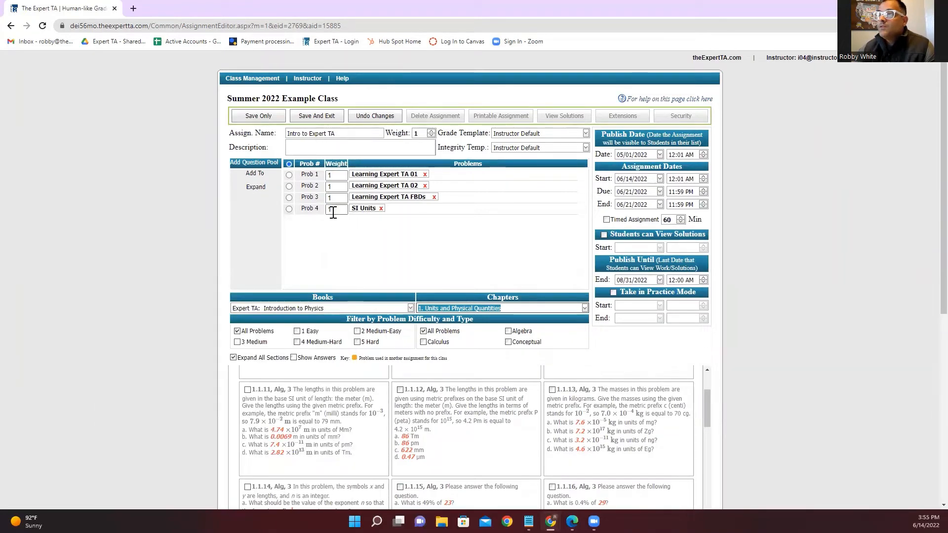
Set the problem weight of Learning Expert TA FBDs to 0 and that of SI Units to 2
{"action": "mouse_move", "coordinate": [366, 173]}
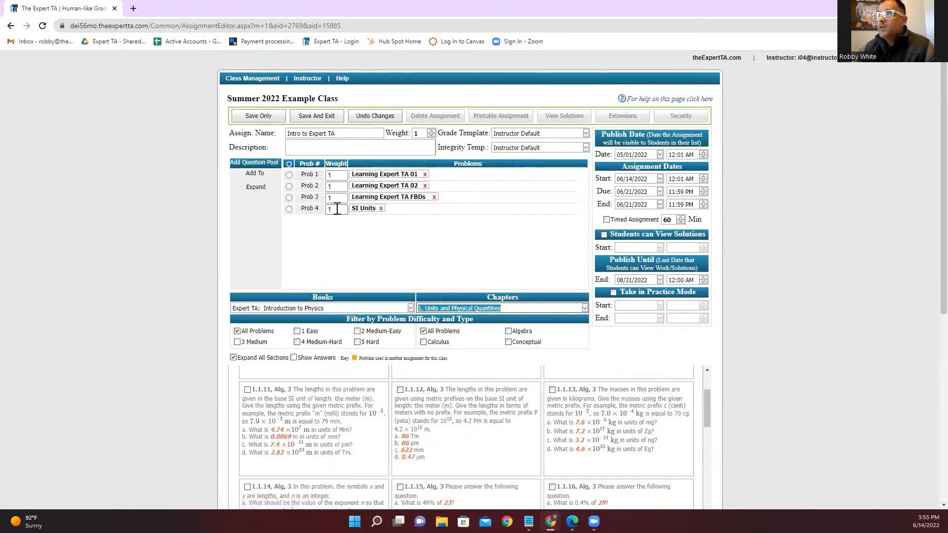
{"action": "left_click", "coordinate": [336, 198]}
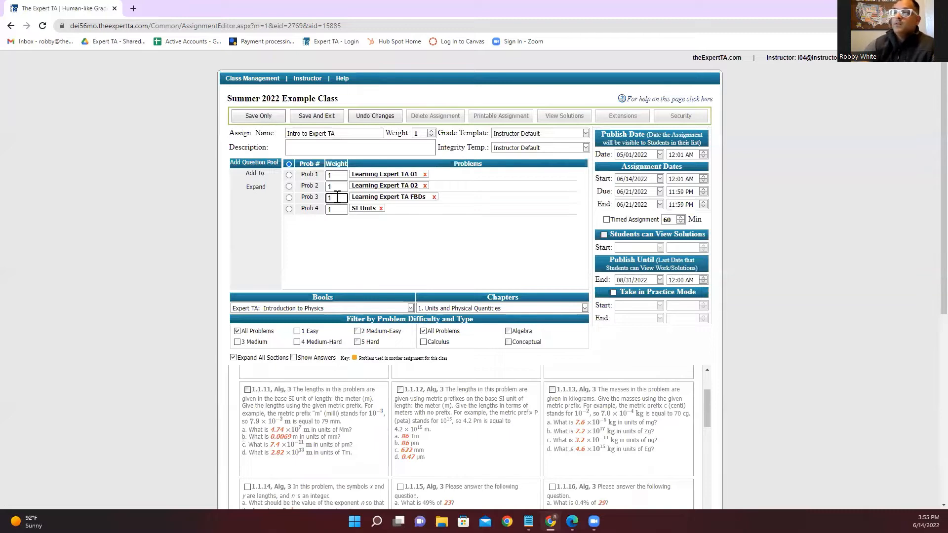
{"action": "key", "text": "BackSpace"}
{"action": "type", "text": "0"}
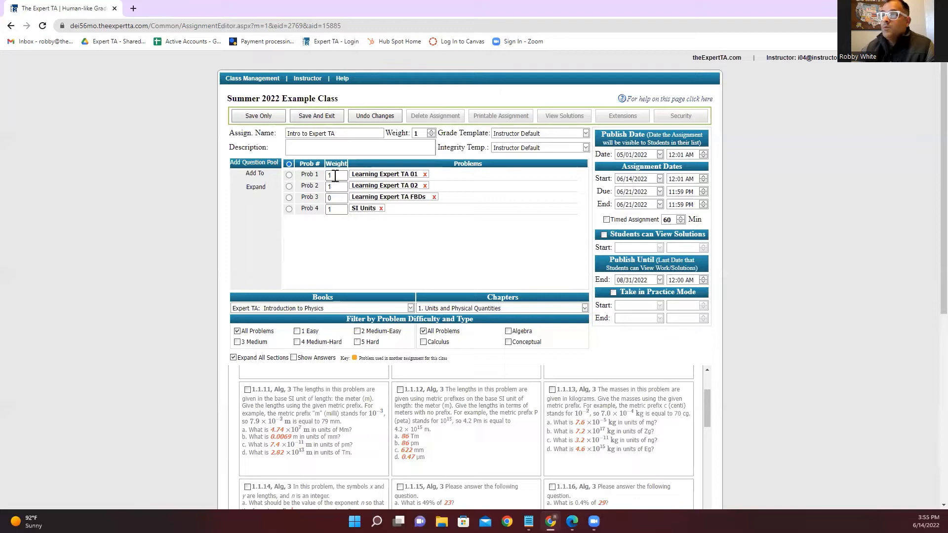
{"action": "left_click", "coordinate": [334, 211]}
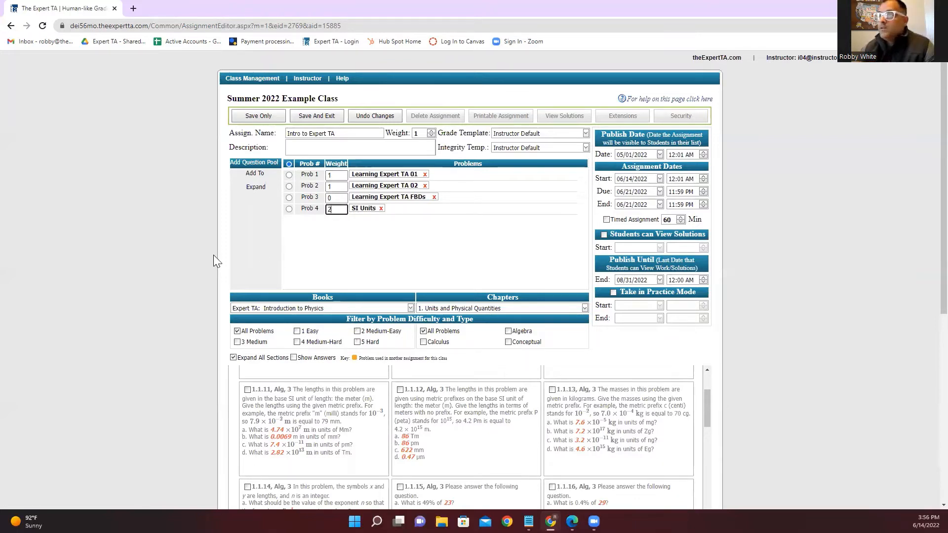
{"action": "type", "text": "2"}
Set the weights of Learning Expert TA FBDs and SI Units to 0.5 each, and the overall assignment weight to 3
{"action": "left_click", "coordinate": [347, 198]}
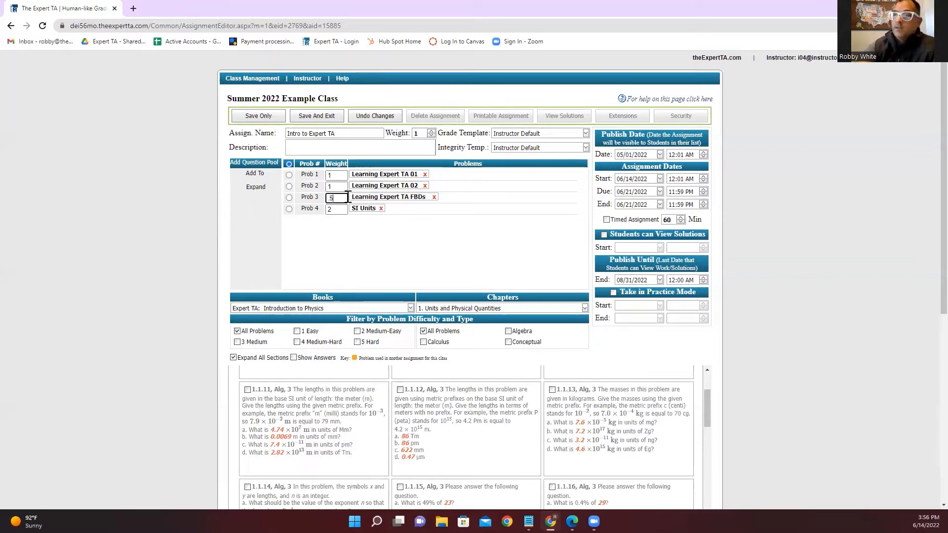
{"action": "left_click", "coordinate": [202, 214]}
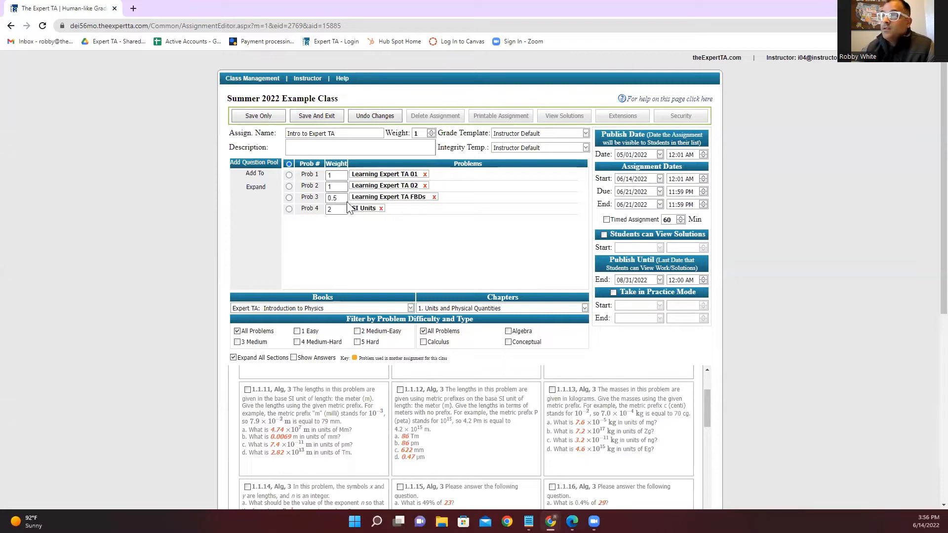
{"action": "left_click", "coordinate": [337, 186]}
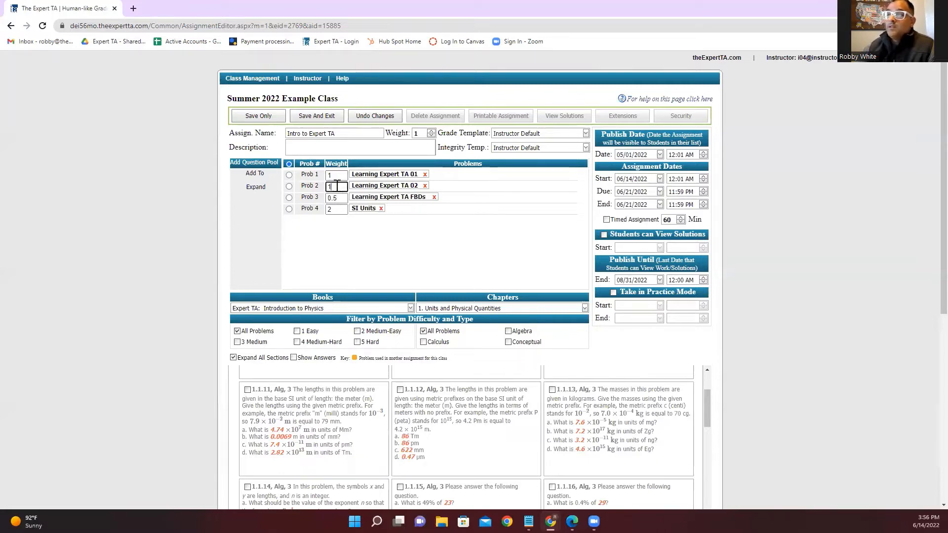
{"action": "left_click", "coordinate": [338, 209]}
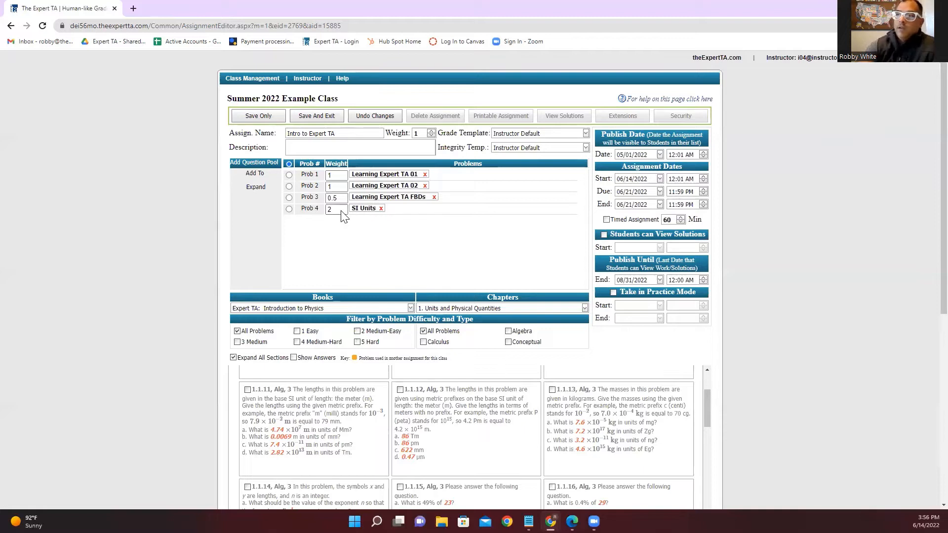
{"action": "left_click", "coordinate": [340, 208]}
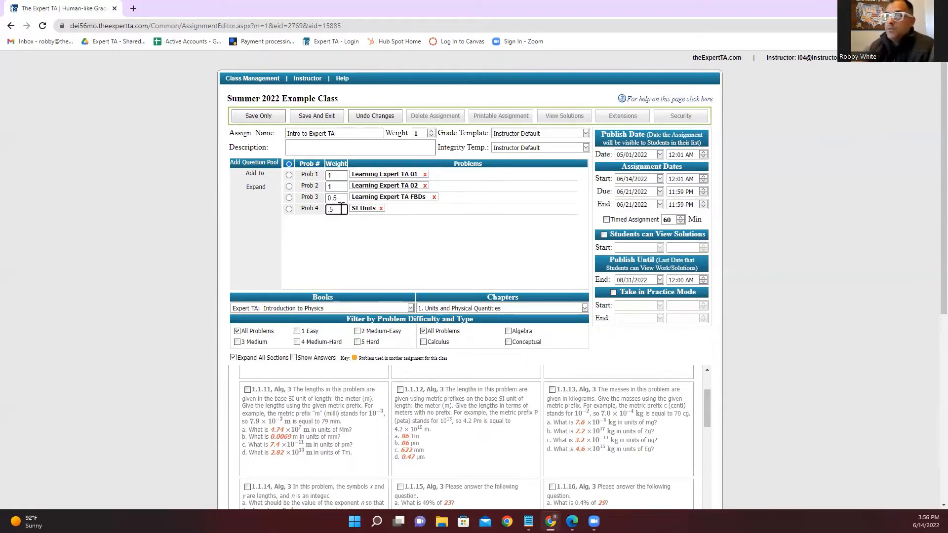
{"action": "left_click", "coordinate": [194, 252]}
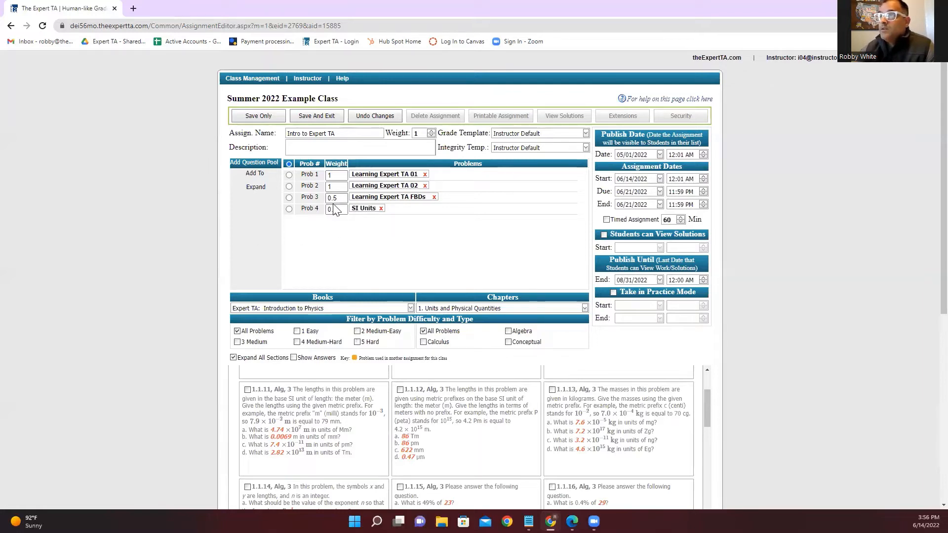
{"action": "left_click", "coordinate": [420, 133]}
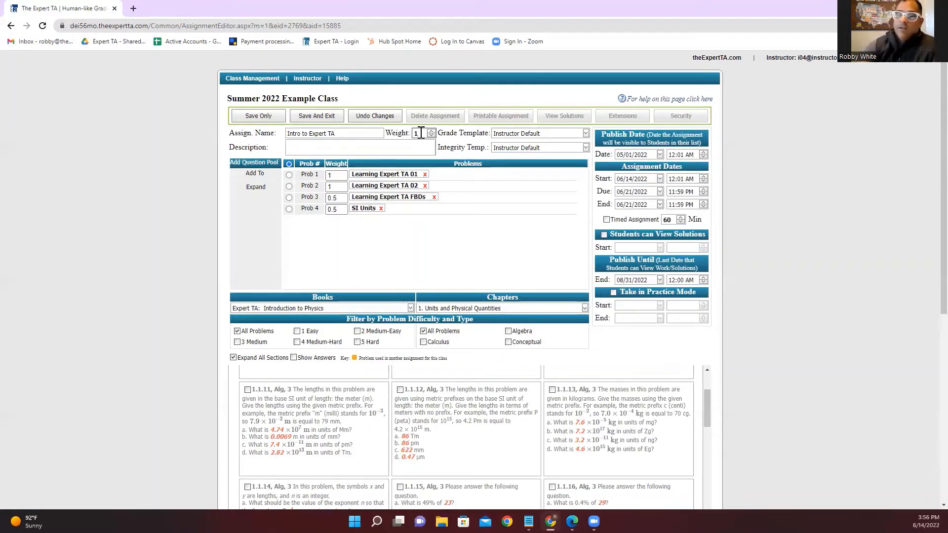
{"action": "key", "text": "BackSpace"}
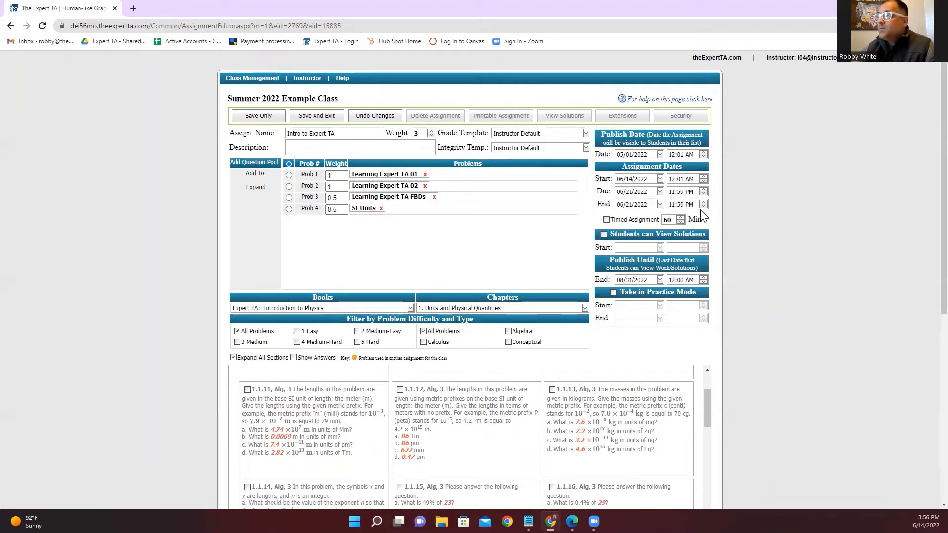
Review the assignment's start, due and end dates, its Publish Until date and its publish date
{"action": "double_click", "coordinate": [597, 179]}
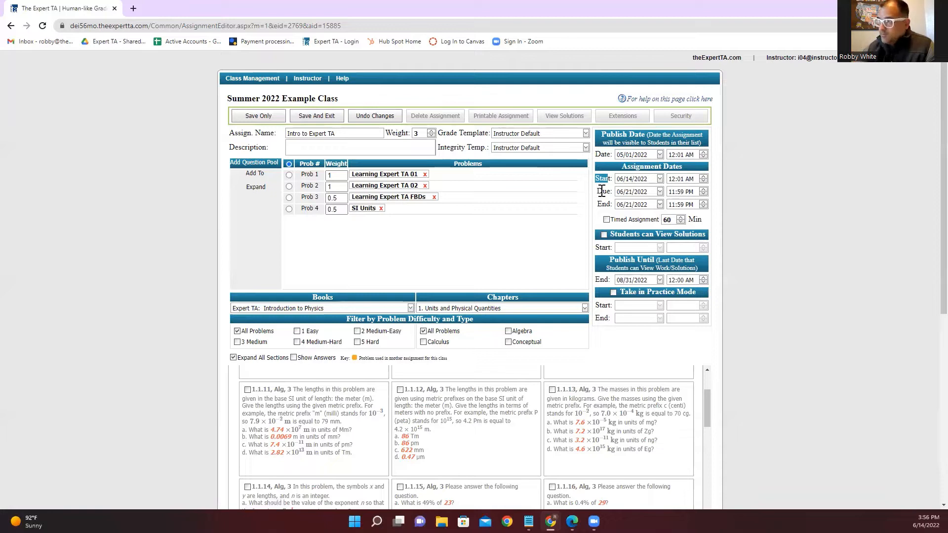
{"action": "left_click_drag", "start_coordinate": [598, 192], "coordinate": [610, 192]}
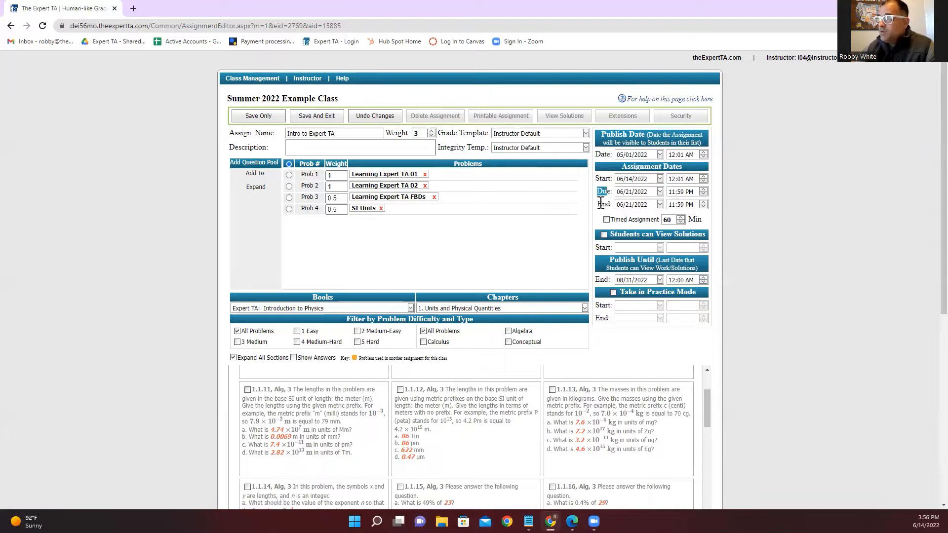
{"action": "left_click_drag", "start_coordinate": [598, 204], "coordinate": [607, 204]}
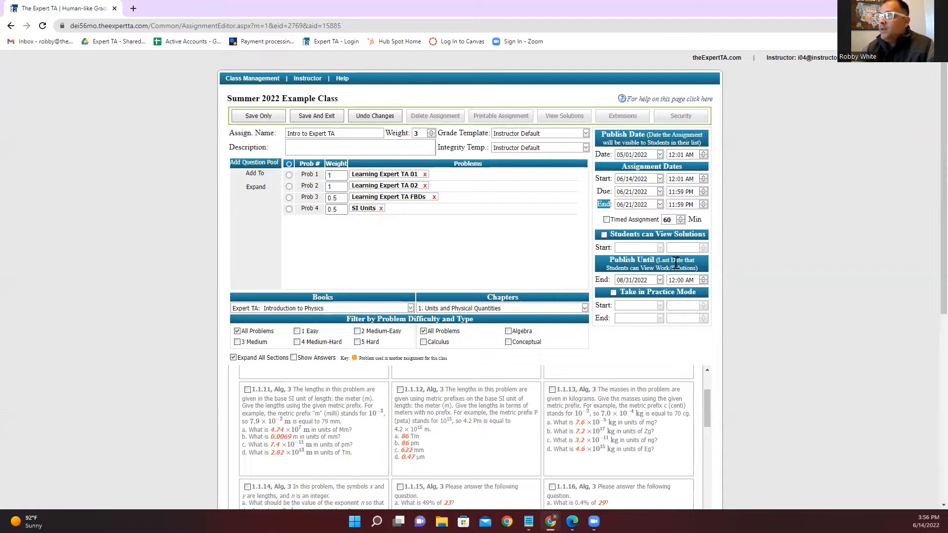
{"action": "left_click", "coordinate": [653, 281]}
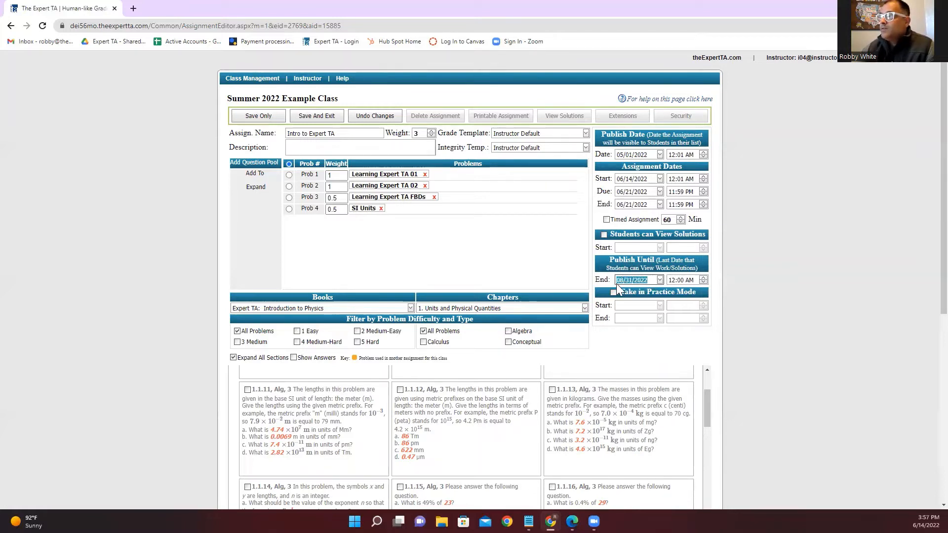
{"action": "left_click", "coordinate": [670, 294]}
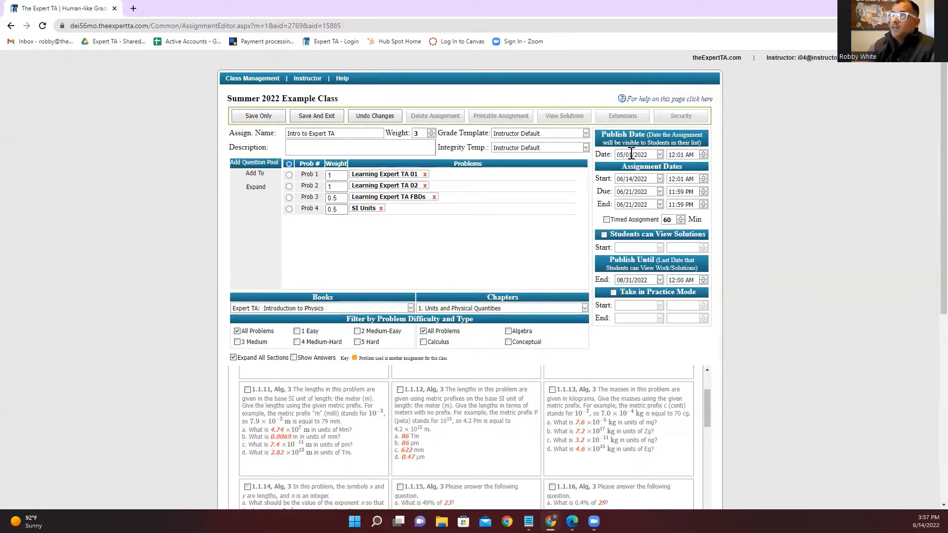
{"action": "left_click_drag", "start_coordinate": [650, 155], "coordinate": [609, 161]}
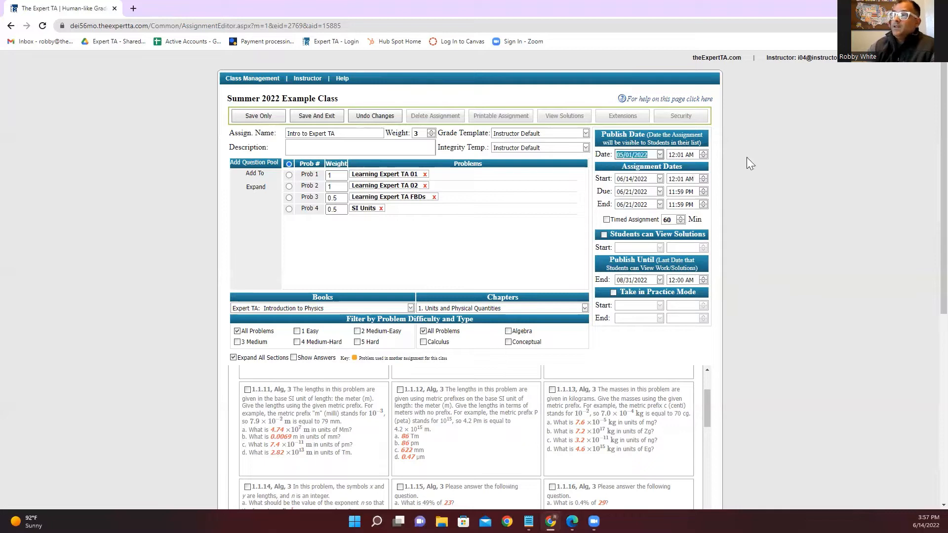
{"action": "left_click", "coordinate": [772, 161]}
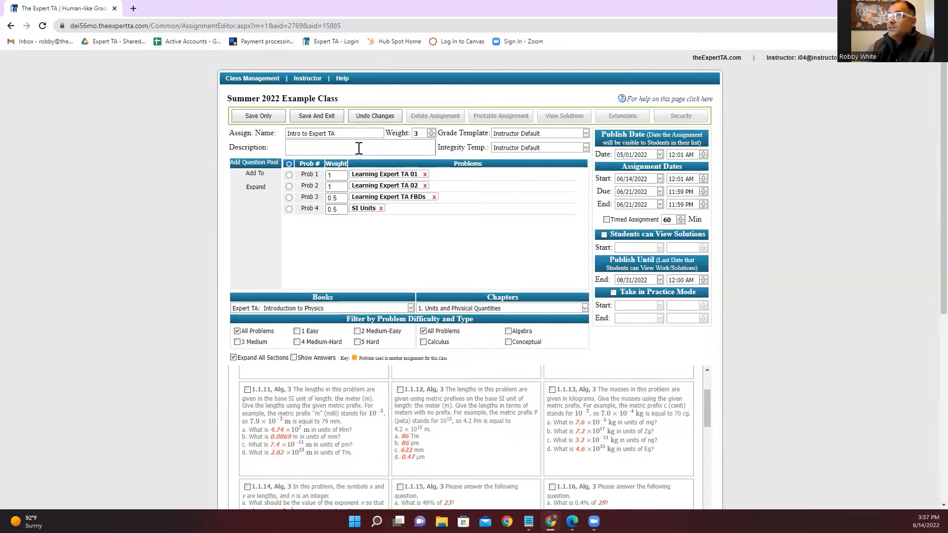
Save the Intro to Expert TA assignment and exit the editor
{"action": "left_click", "coordinate": [342, 144]}
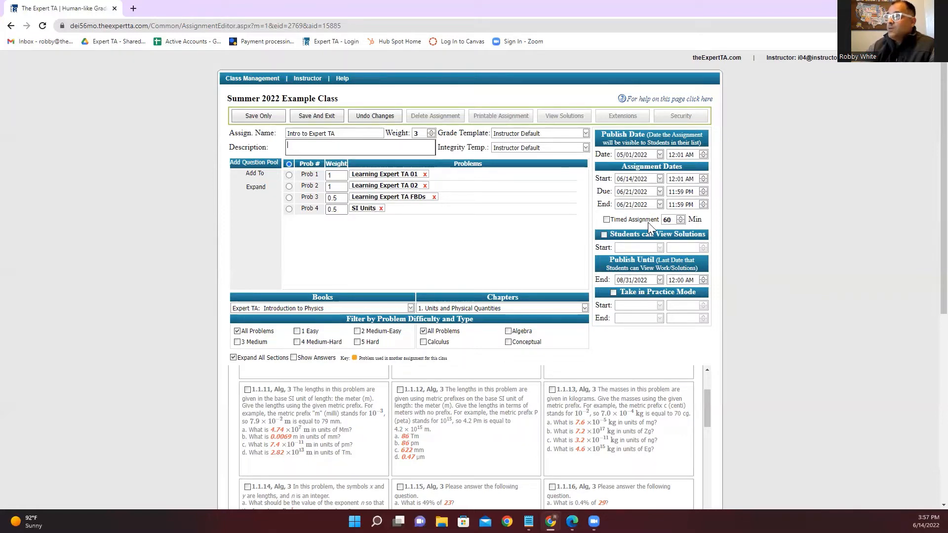
{"action": "left_click", "coordinate": [316, 116]}
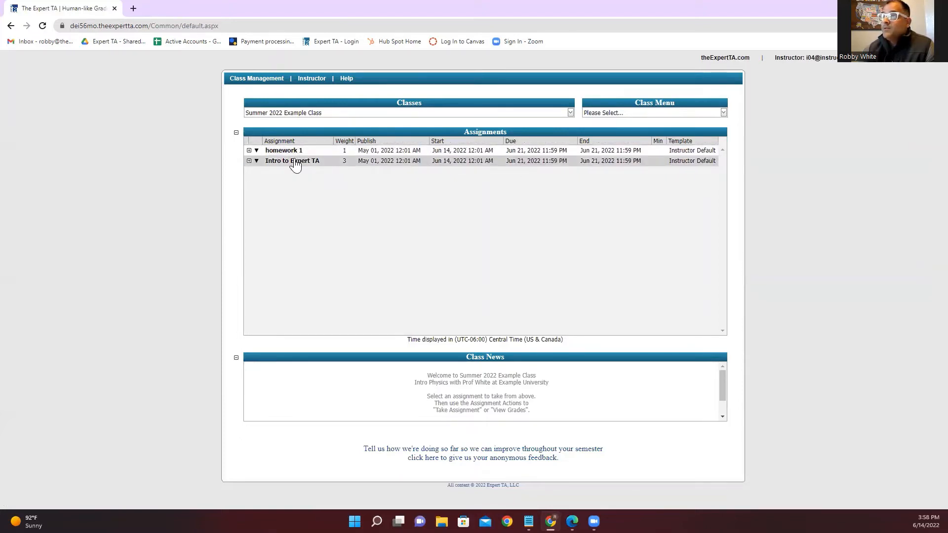
Reopen the Intro to Expert TA assignment for editing and set its due time to 11:58 PM
{"action": "left_click", "coordinate": [476, 166]}
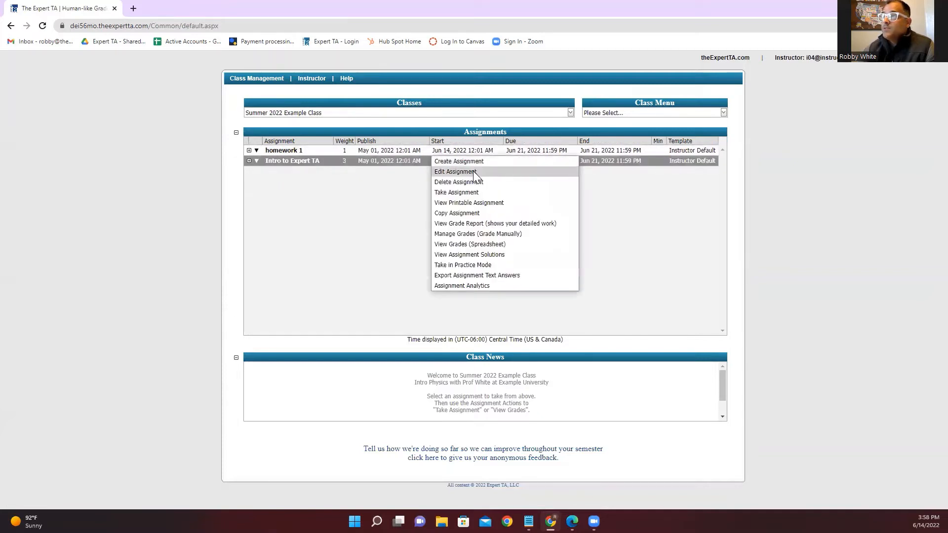
{"action": "left_click", "coordinate": [478, 171]}
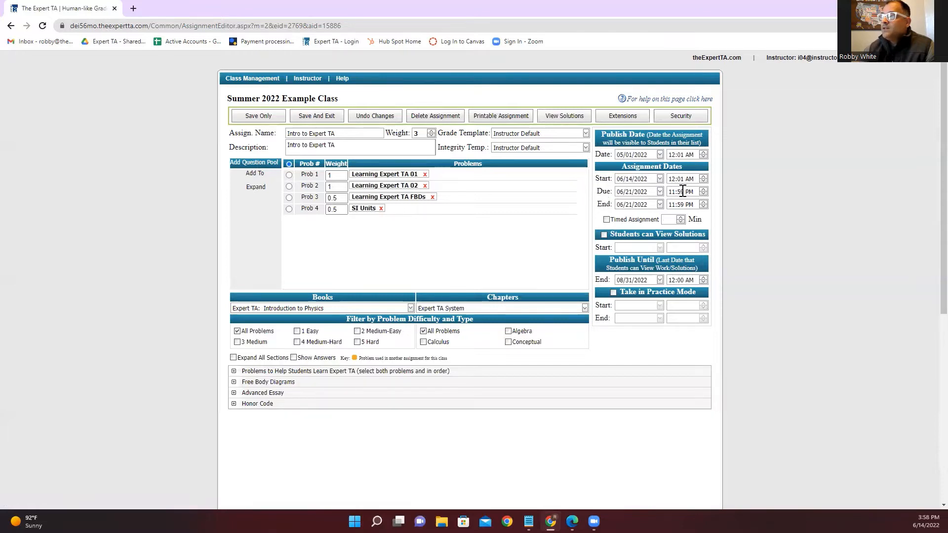
{"action": "left_click", "coordinate": [688, 193]}
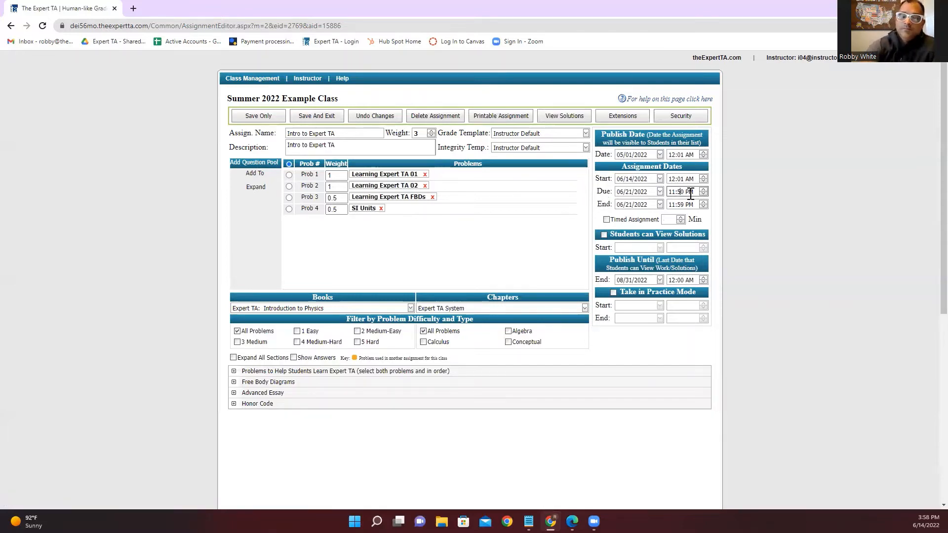
{"action": "key", "text": "BackSpace"}
{"action": "type", "text": "8"}
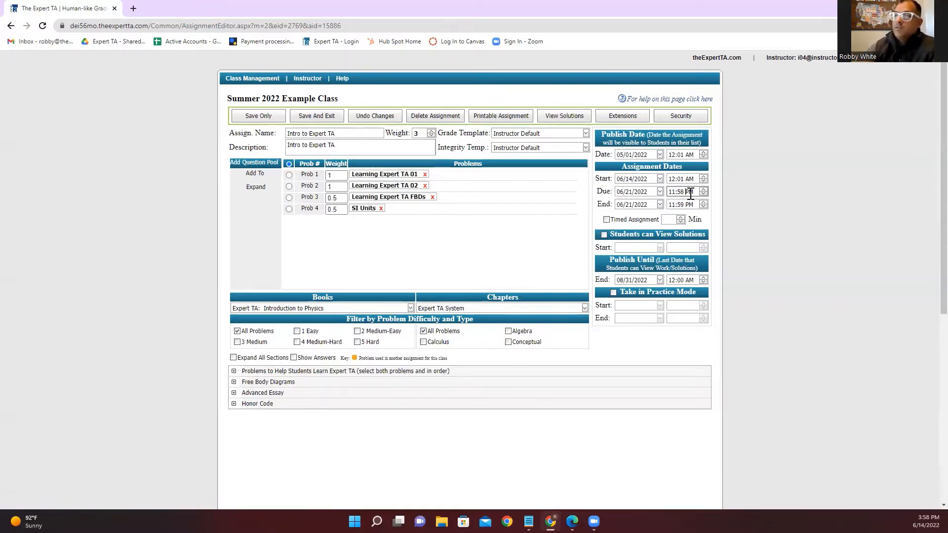
Save the Intro to Expert TA assignment, and set homework 1's overall weight to 10 and save it
{"action": "left_click", "coordinate": [309, 118]}
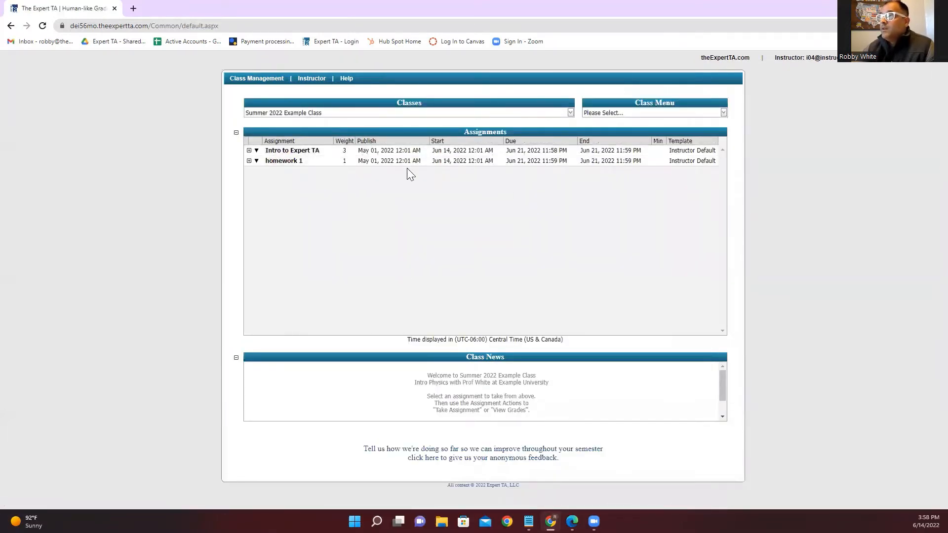
{"action": "left_click", "coordinate": [362, 166]}
{"action": "left_click", "coordinate": [372, 171]}
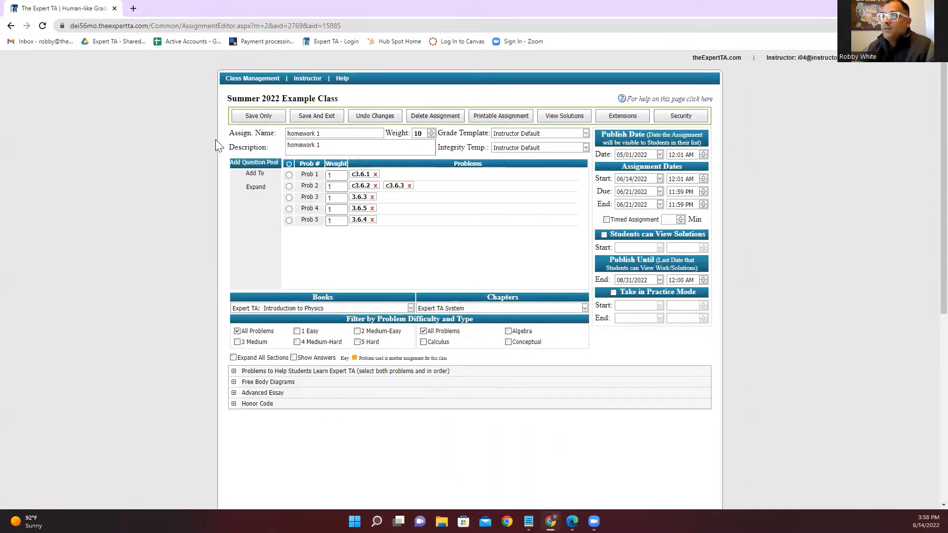
{"action": "left_click", "coordinate": [316, 116]}
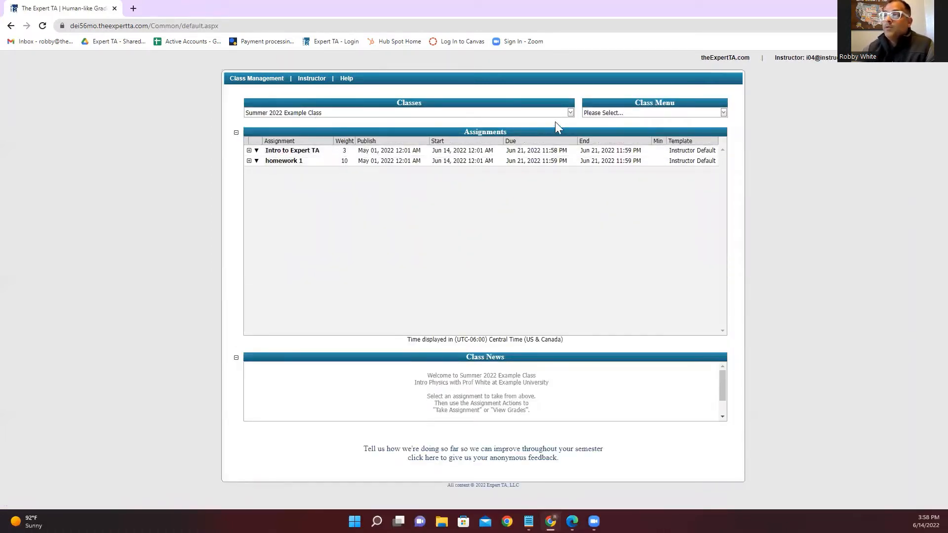
Look at the class grades with Points View enabled, and return to the class's assignment list
{"action": "left_click", "coordinate": [607, 113]}
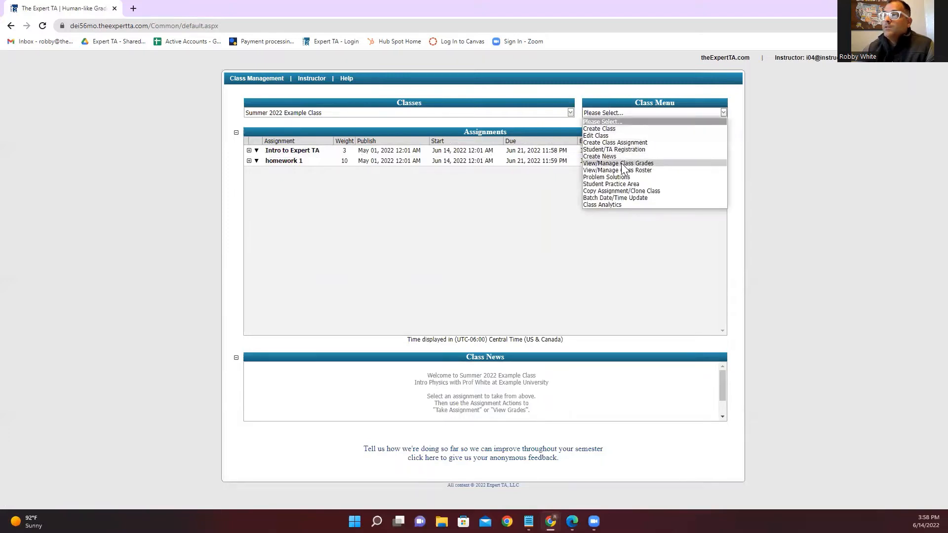
{"action": "left_click", "coordinate": [621, 163]}
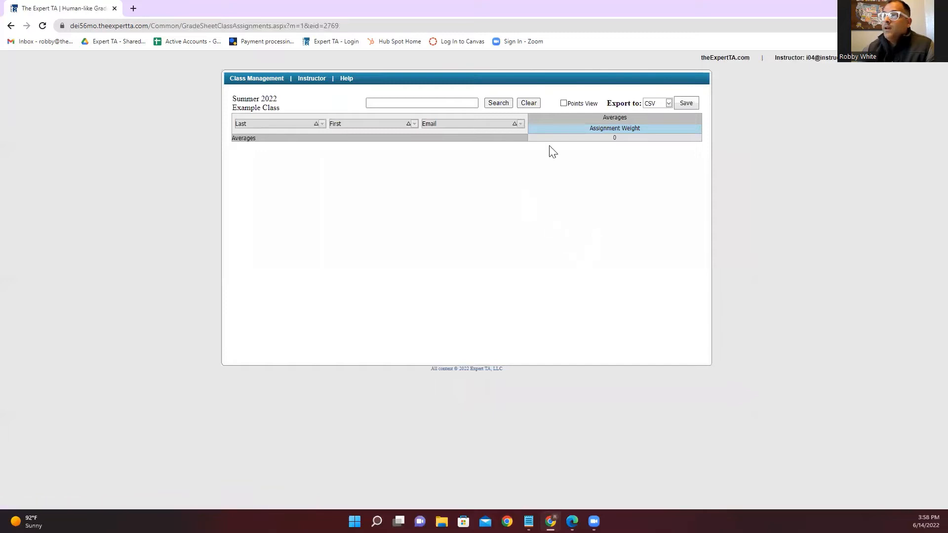
{"action": "left_click", "coordinate": [563, 103]}
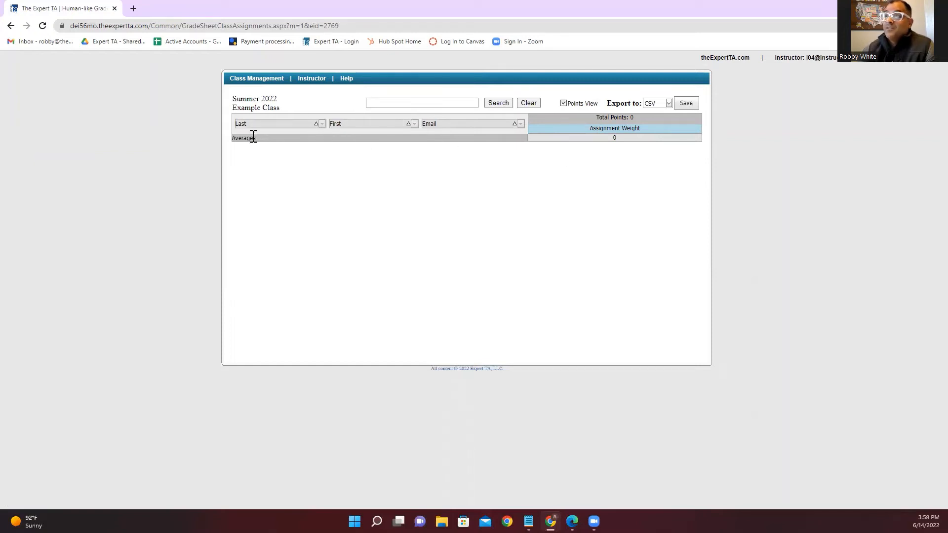
{"action": "left_click", "coordinate": [249, 82]}
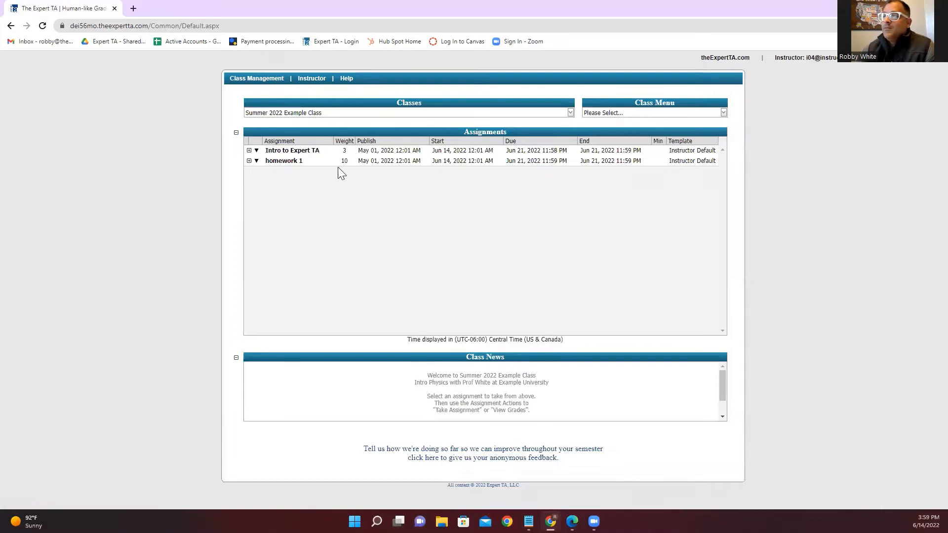
Take the Intro to Expert TA assignment, reading and agreeing to its honor code and related terms
{"action": "left_click", "coordinate": [367, 156]}
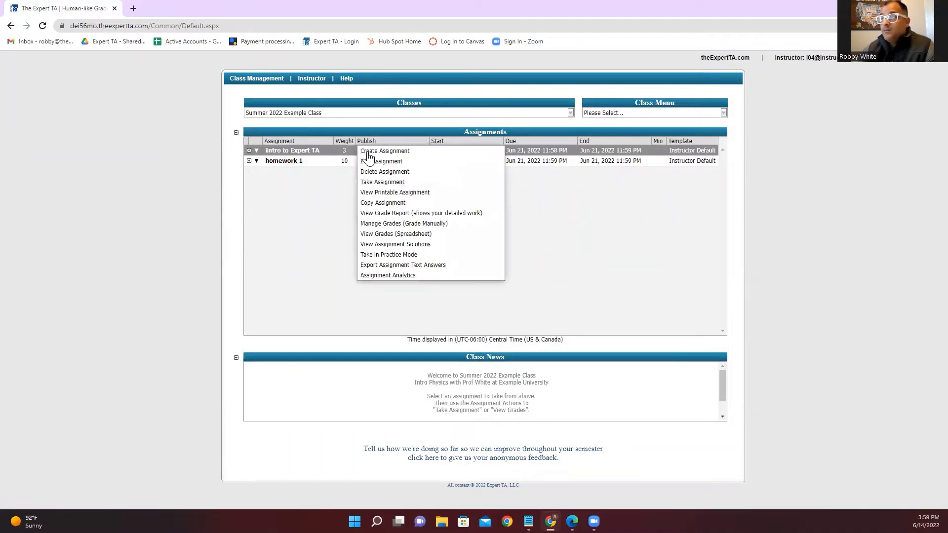
{"action": "left_click", "coordinate": [377, 183]}
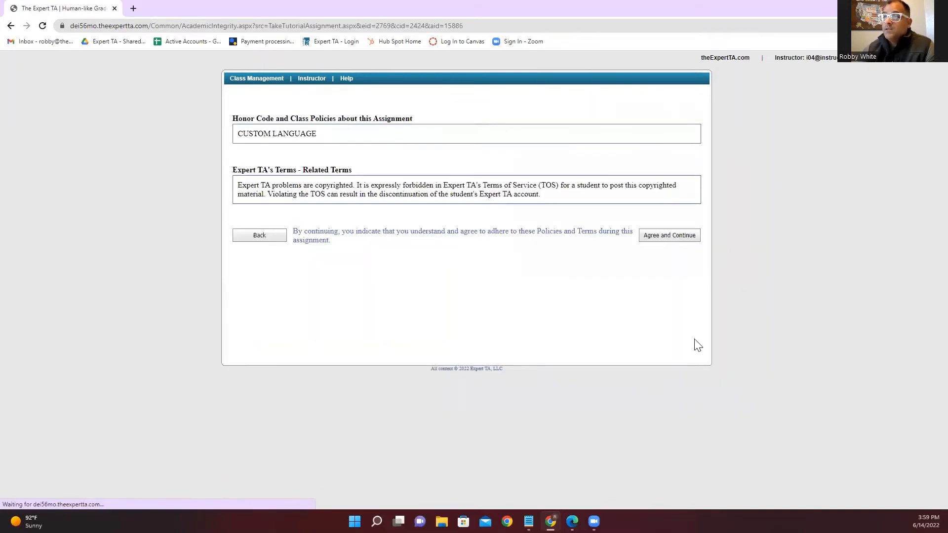
{"action": "left_click_drag", "start_coordinate": [318, 134], "coordinate": [249, 134]}
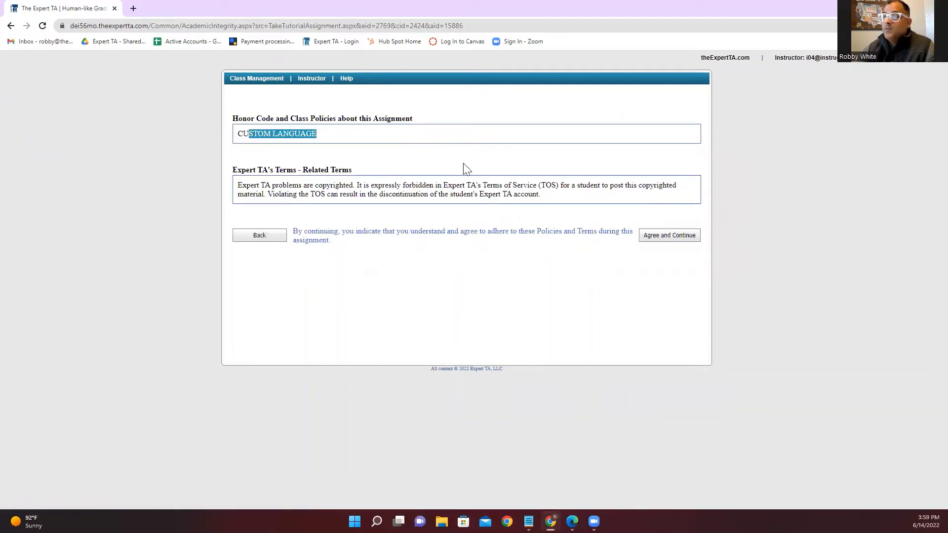
{"action": "left_click_drag", "start_coordinate": [543, 196], "coordinate": [239, 186]}
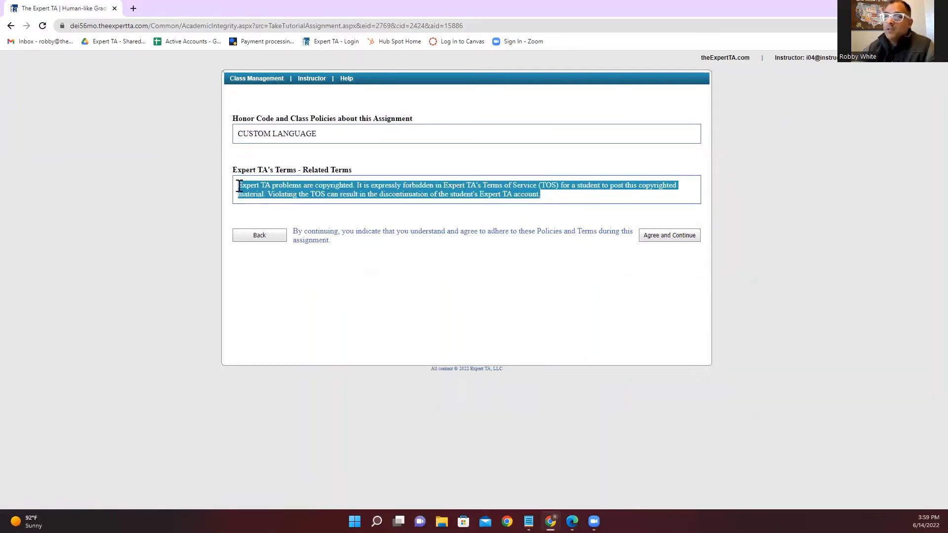
{"action": "left_click", "coordinate": [556, 197]}
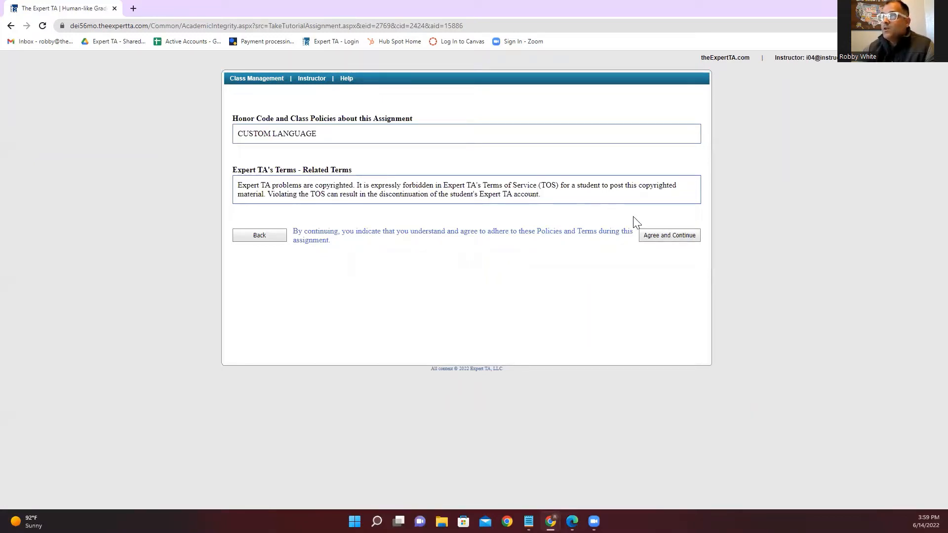
{"action": "left_click_drag", "start_coordinate": [555, 197], "coordinate": [331, 187]}
{"action": "left_click", "coordinate": [375, 167]}
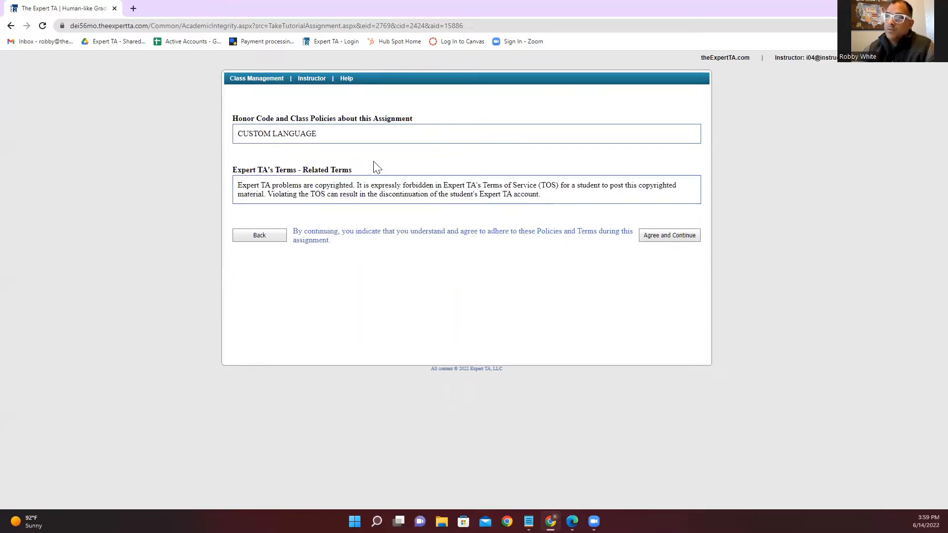
{"action": "left_click", "coordinate": [663, 239]}
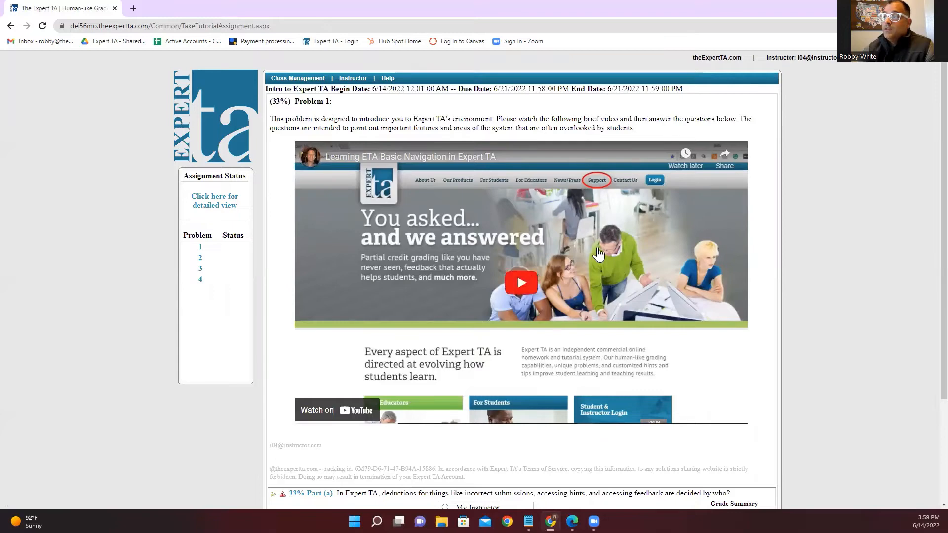
Submit "My Instructor" as the answer to Problem 1 part (a) and continue to the next part
{"action": "scroll", "coordinate": [598, 254], "scroll_direction": "down", "scroll_amount": 3}
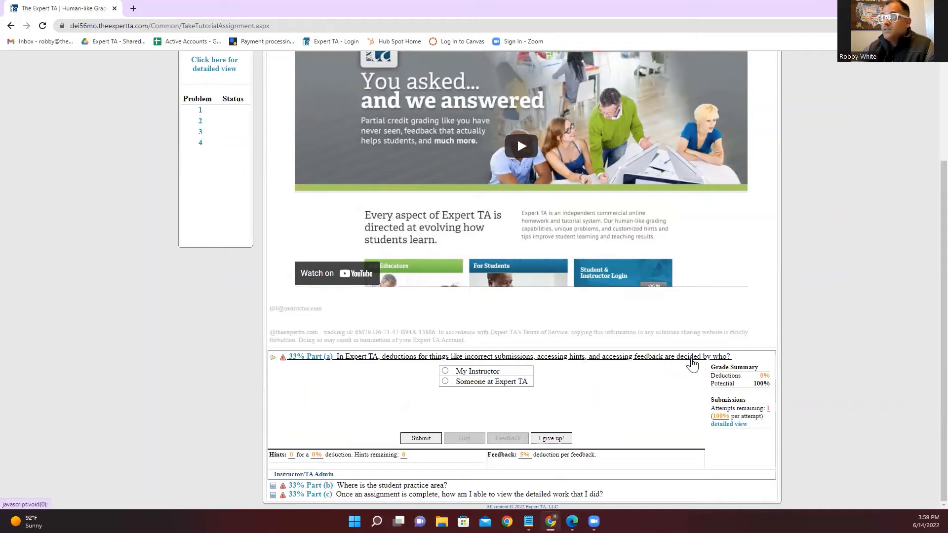
{"action": "scroll", "coordinate": [662, 387], "scroll_direction": "up", "scroll_amount": 3}
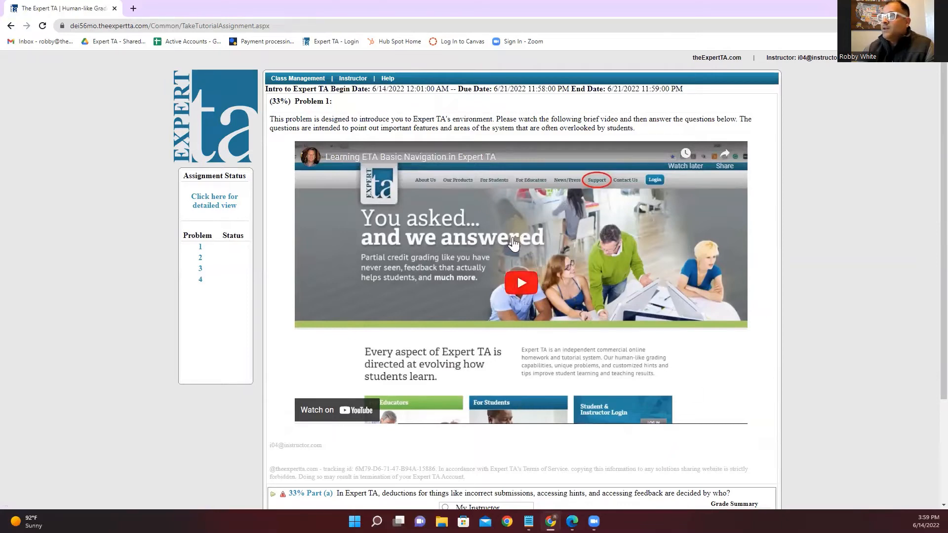
{"action": "scroll", "coordinate": [786, 365], "scroll_direction": "down", "scroll_amount": 3}
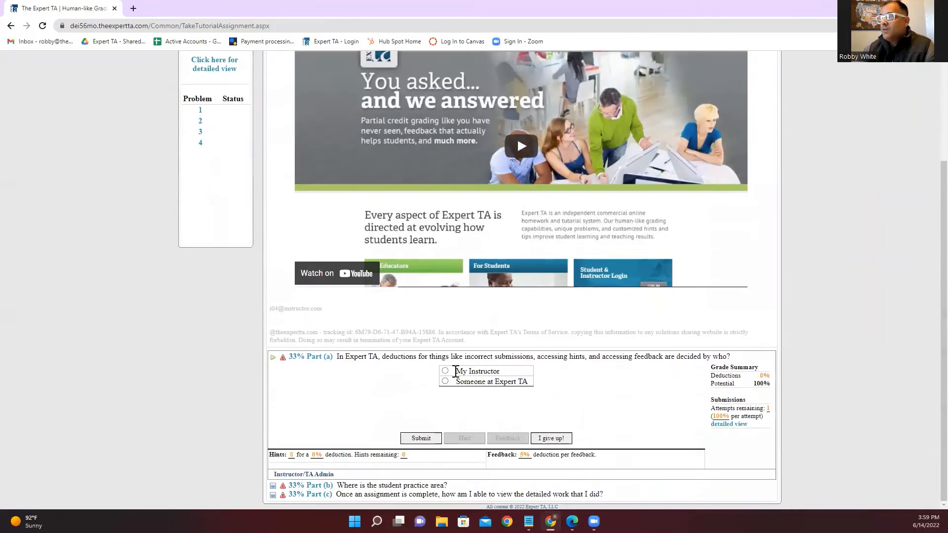
{"action": "left_click", "coordinate": [420, 439]}
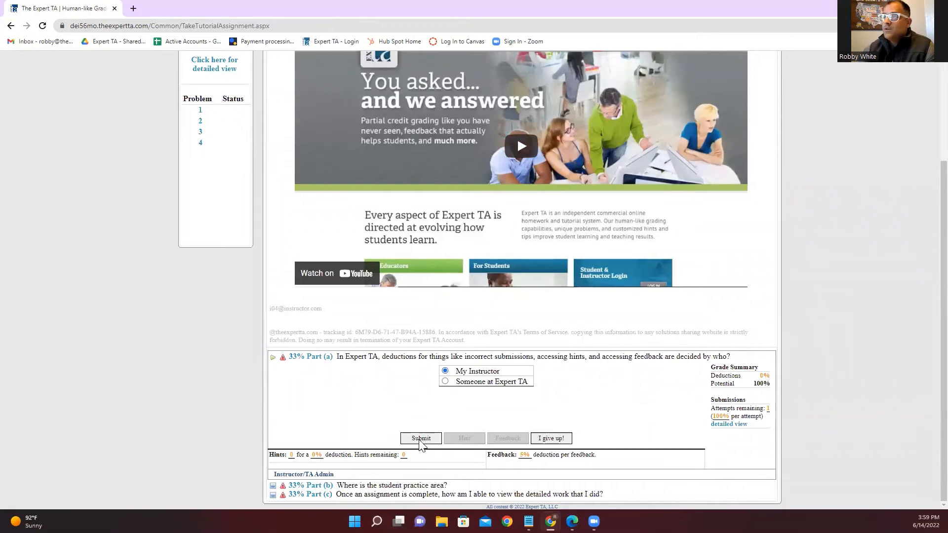
{"action": "left_click", "coordinate": [223, 318]}
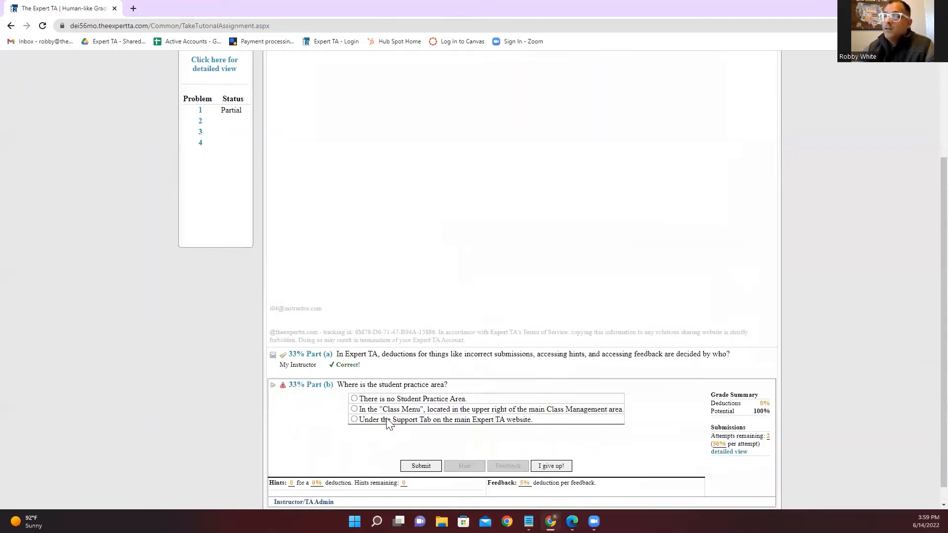
Look over parts (b) and (c) of Problem 1 without answering, and open Problem 2
{"action": "scroll", "coordinate": [600, 426], "scroll_direction": "down", "scroll_amount": 1}
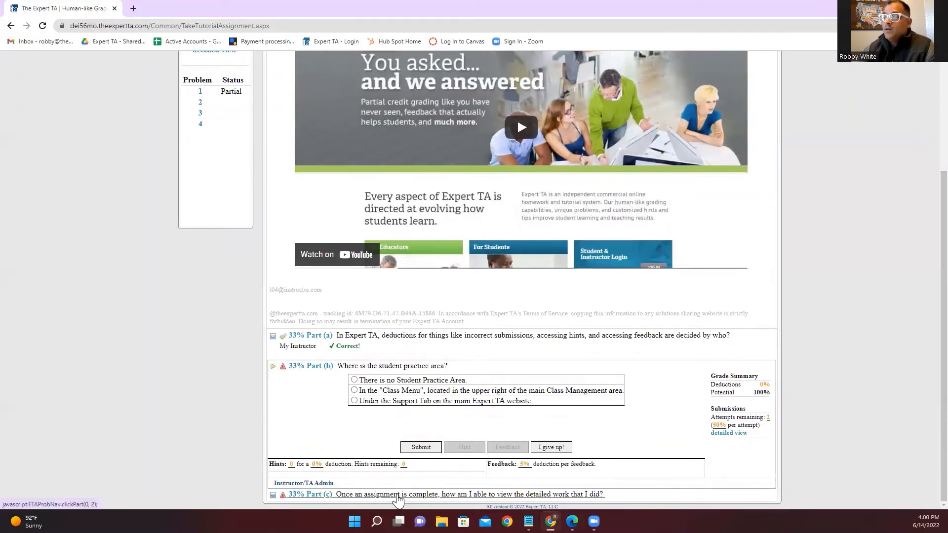
{"action": "left_click", "coordinate": [442, 494]}
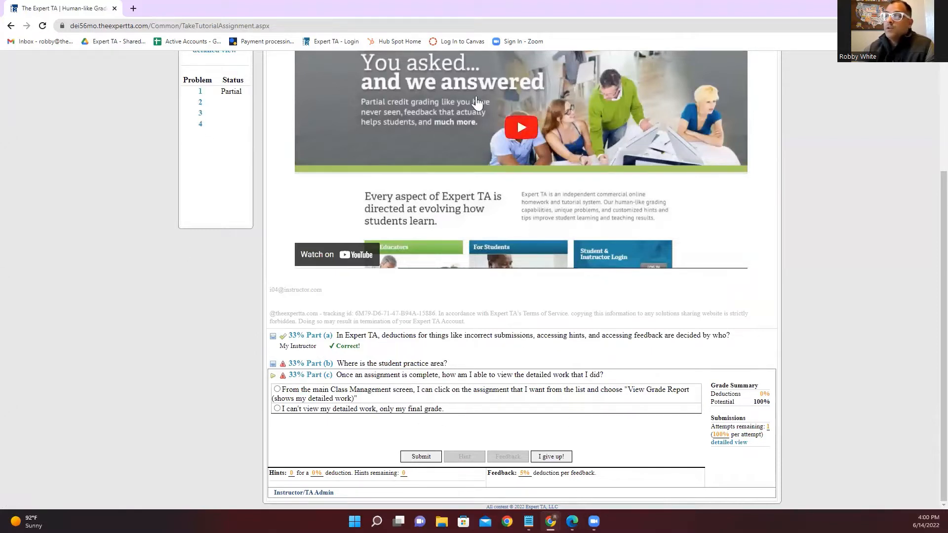
{"action": "left_click", "coordinate": [199, 103]}
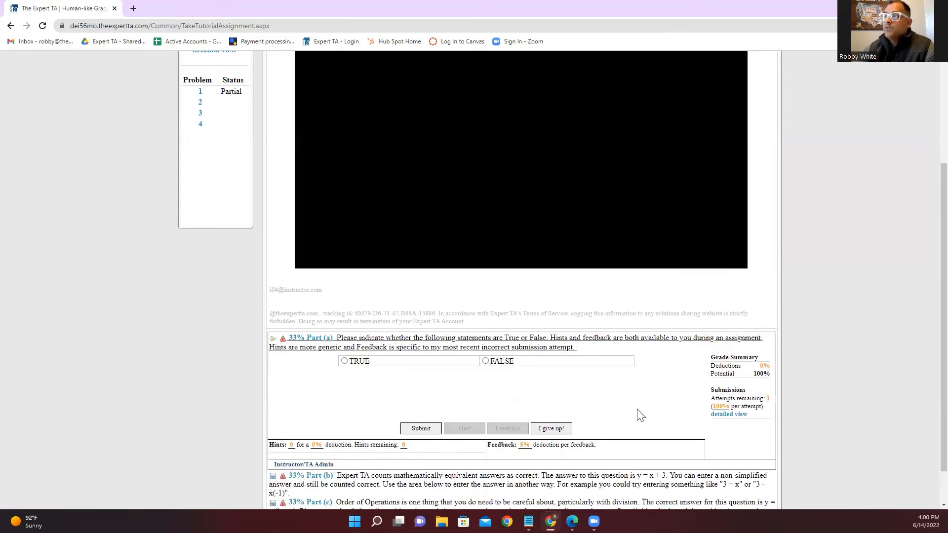
Answer Problem 2 part (b) with the equivalent expression y = 1 ( x + 3 ) and submit it
{"action": "scroll", "coordinate": [858, 313], "scroll_direction": "down", "scroll_amount": 2}
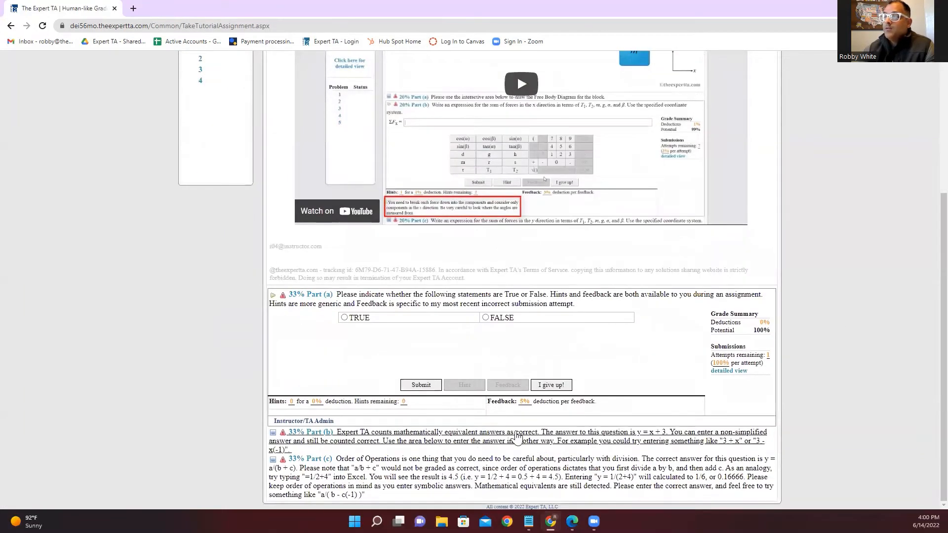
{"action": "left_click", "coordinate": [625, 448]}
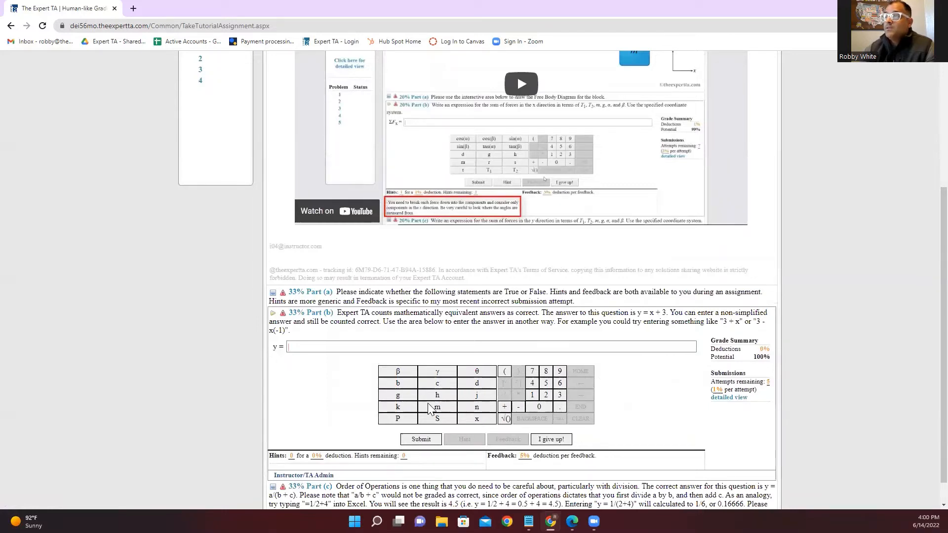
{"action": "left_click", "coordinate": [532, 395]}
{"action": "left_click", "coordinate": [504, 372]}
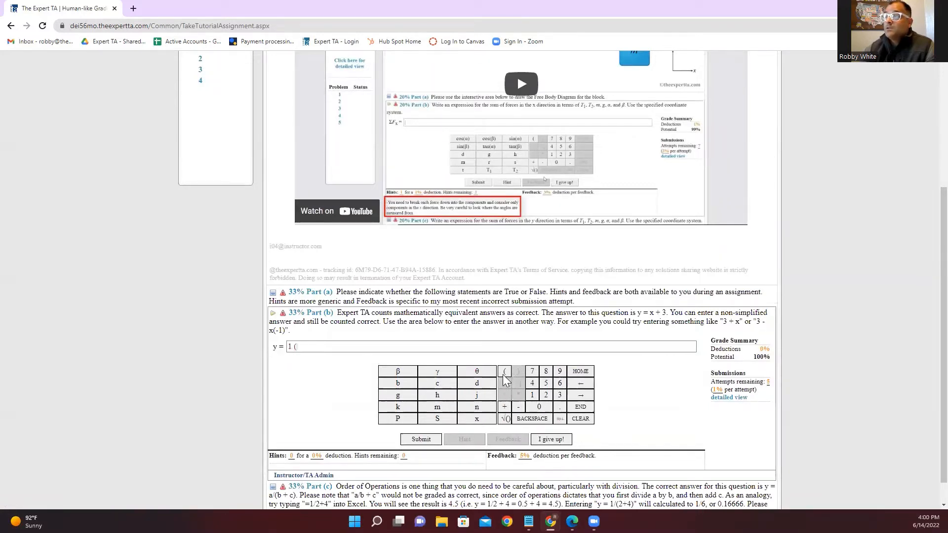
{"action": "left_click", "coordinate": [476, 419]}
{"action": "left_click", "coordinate": [504, 407]}
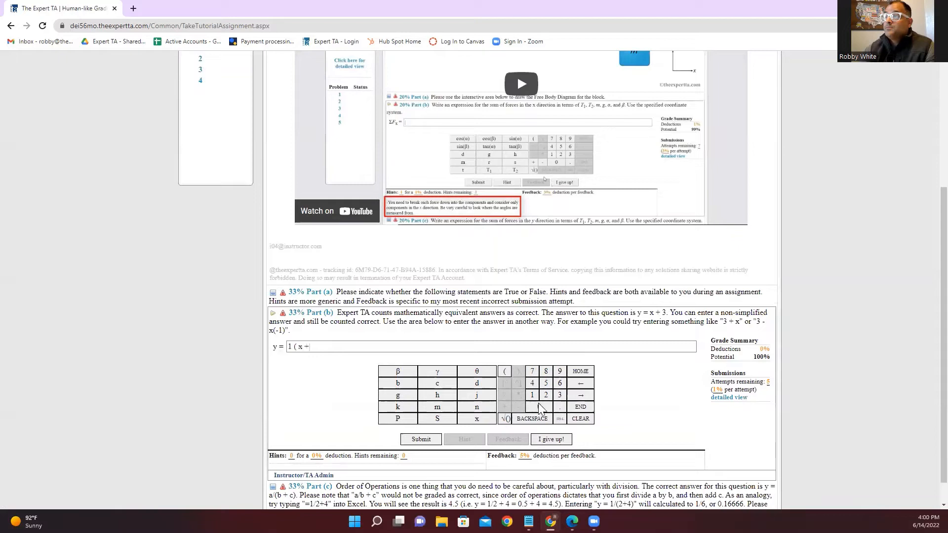
{"action": "left_click", "coordinate": [560, 395]}
{"action": "left_click", "coordinate": [518, 372]}
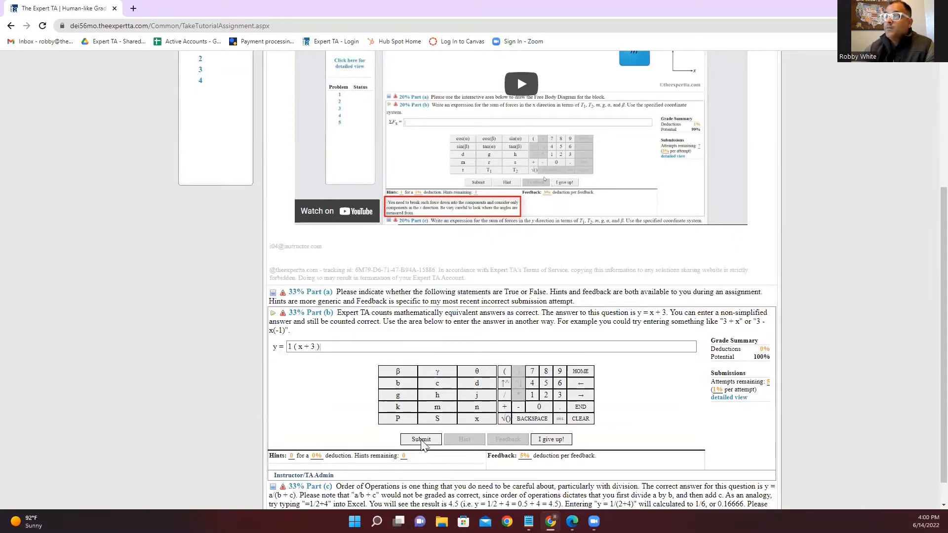
{"action": "left_click", "coordinate": [421, 439]}
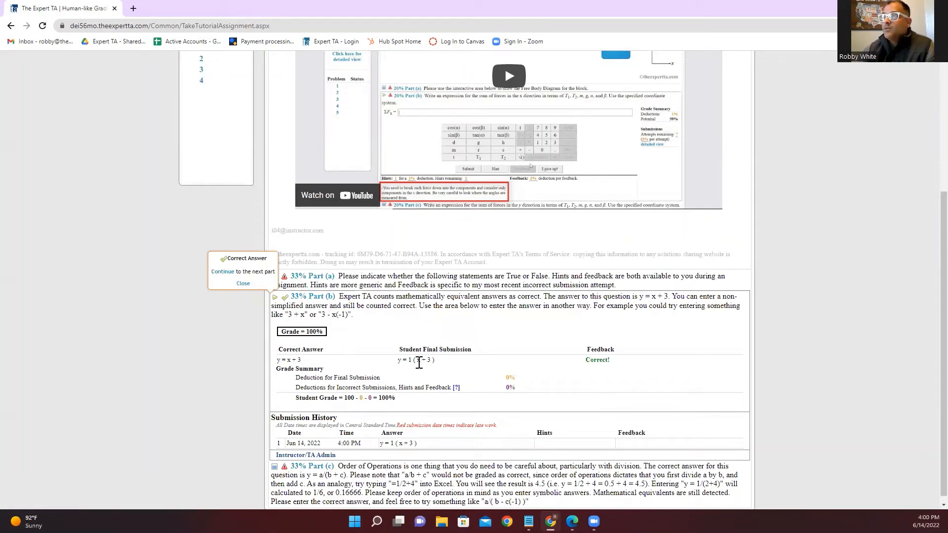
Continue to Problem 2 part (c) and review its order-of-operations instructions and answer area
{"action": "left_click", "coordinate": [222, 272]}
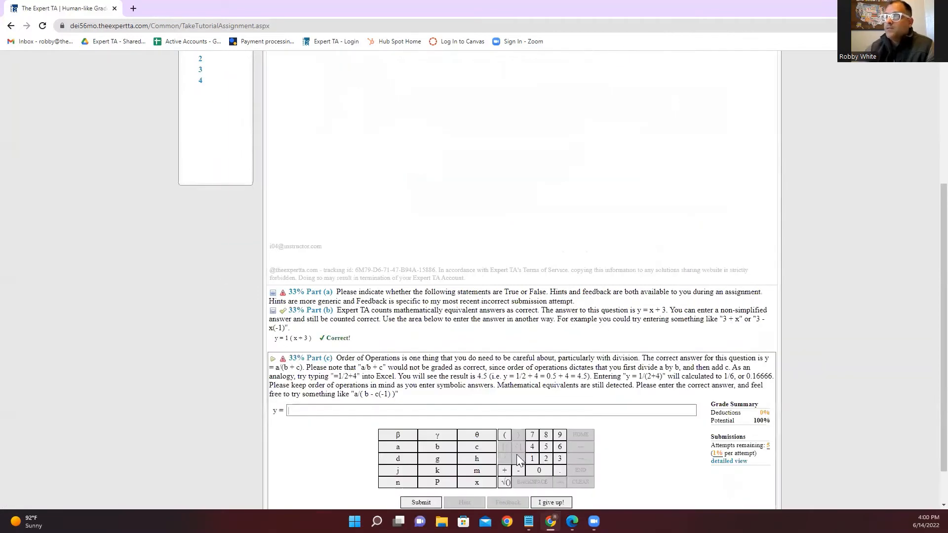
{"action": "scroll", "coordinate": [859, 353], "scroll_direction": "down", "scroll_amount": 1}
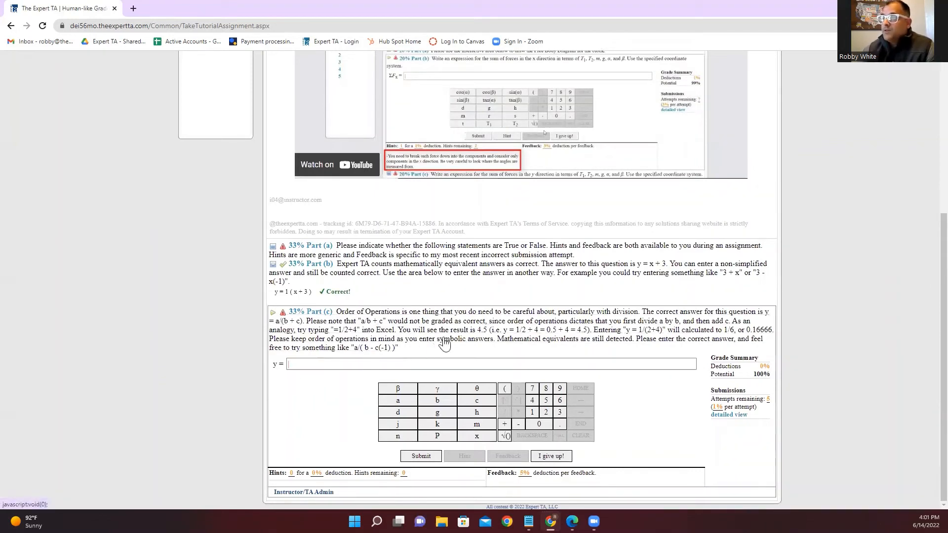
{"action": "scroll", "coordinate": [208, 297], "scroll_direction": "up", "scroll_amount": 2}
{"action": "scroll", "coordinate": [200, 251], "scroll_direction": "up", "scroll_amount": 3}
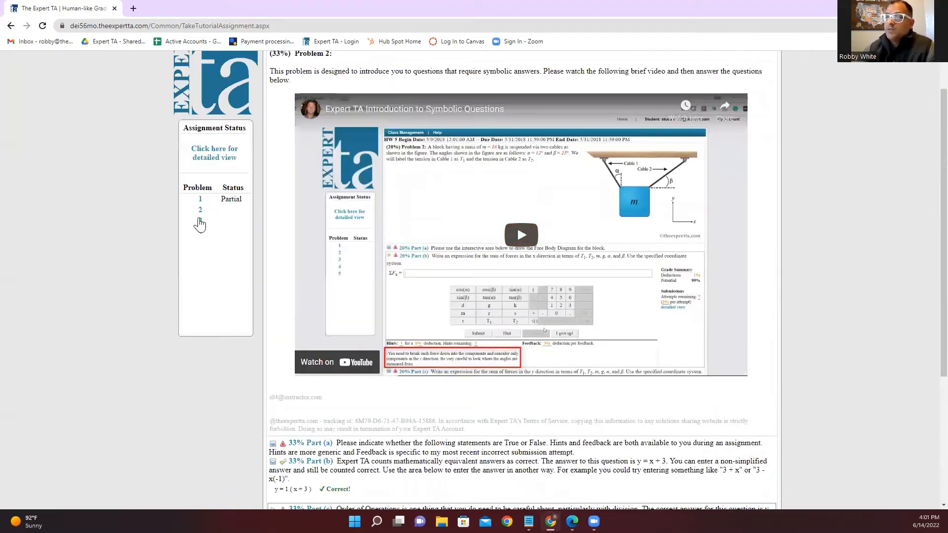
Open Problem 3 and examine its tutorial video, instructions and interactive free body diagram area for the crate
{"action": "left_click", "coordinate": [201, 220]}
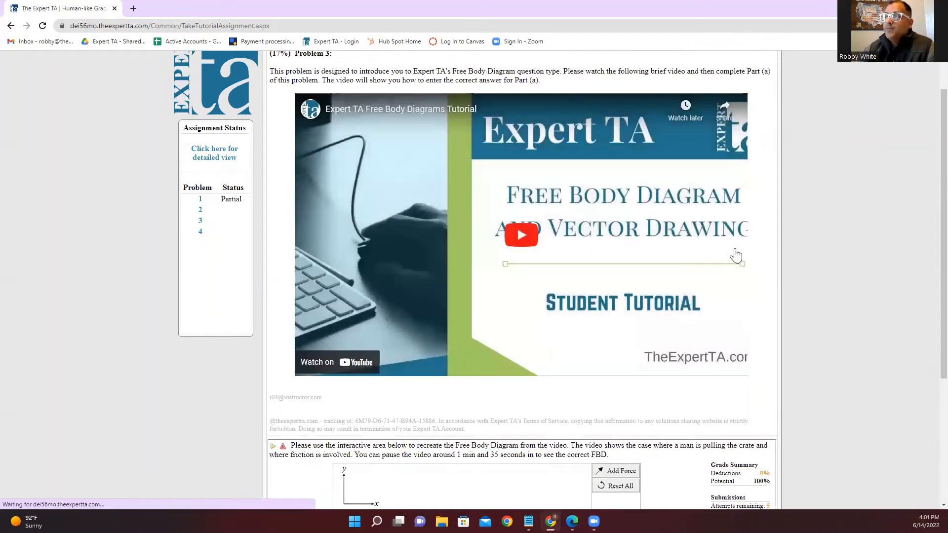
{"action": "scroll", "coordinate": [454, 420], "scroll_direction": "down", "scroll_amount": 3}
{"action": "scroll", "coordinate": [476, 386], "scroll_direction": "down", "scroll_amount": 1}
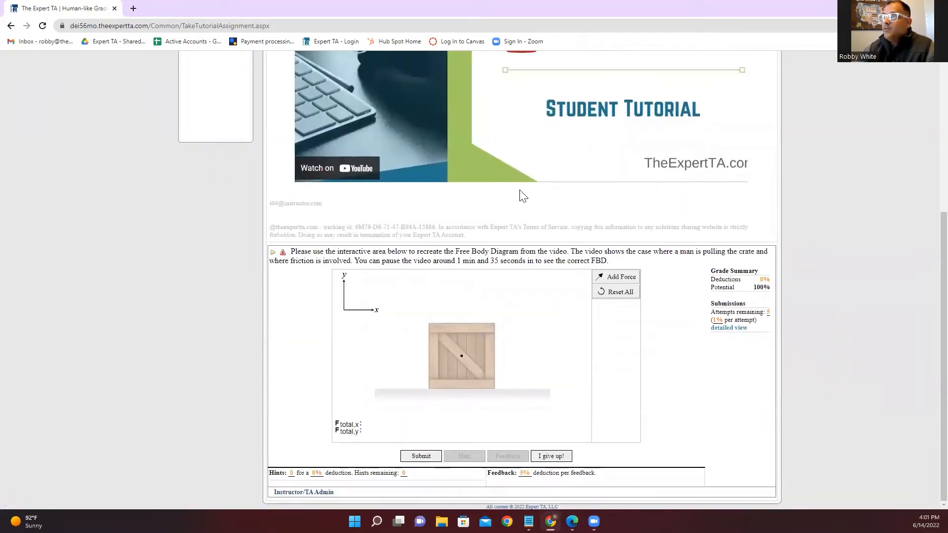
{"action": "scroll", "coordinate": [520, 195], "scroll_direction": "up", "scroll_amount": 2}
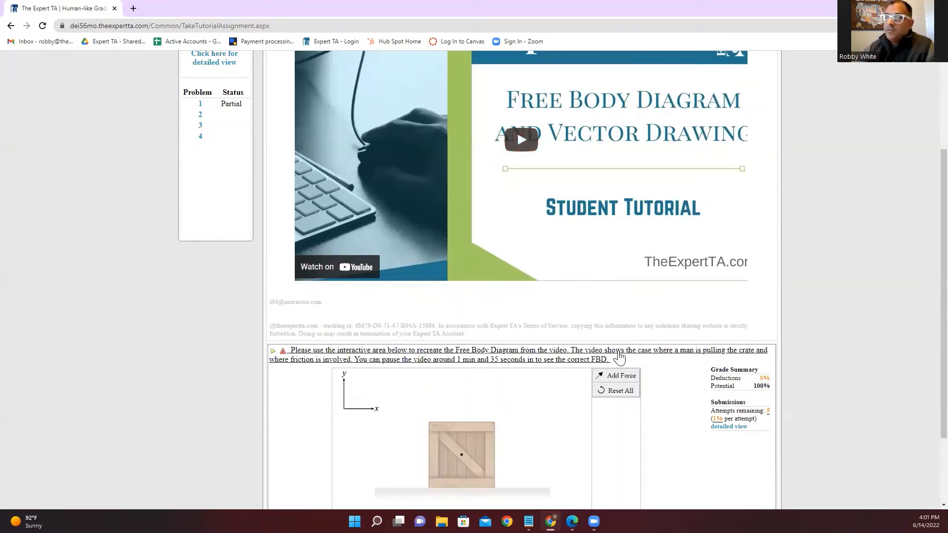
{"action": "scroll", "coordinate": [834, 393], "scroll_direction": "down", "scroll_amount": 2}
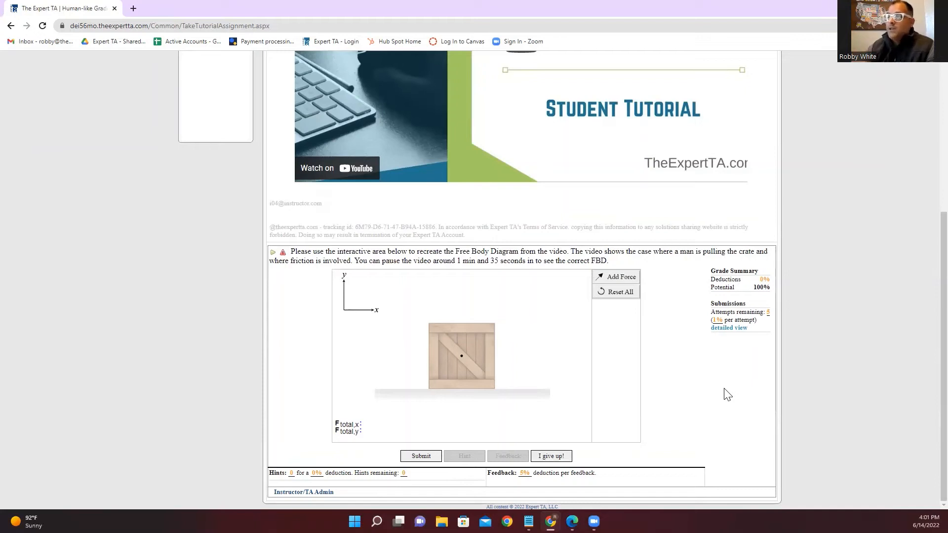
Open Problem 4 and examine its SI units introduction, matching table and word bank of base units
{"action": "scroll", "coordinate": [704, 412], "scroll_direction": "up", "scroll_amount": 1}
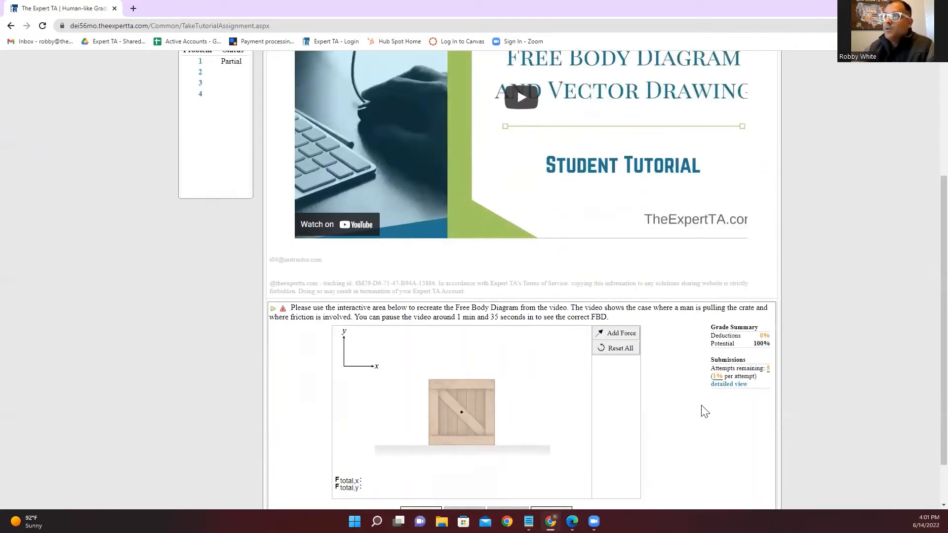
{"action": "scroll", "coordinate": [704, 411], "scroll_direction": "up", "scroll_amount": 2}
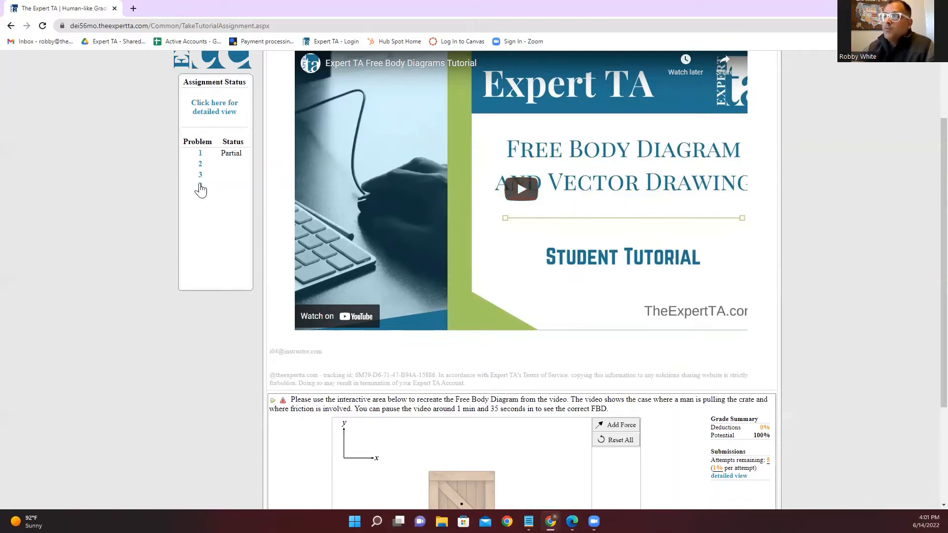
{"action": "left_click", "coordinate": [200, 186]}
{"action": "scroll", "coordinate": [816, 284], "scroll_direction": "down", "scroll_amount": 2}
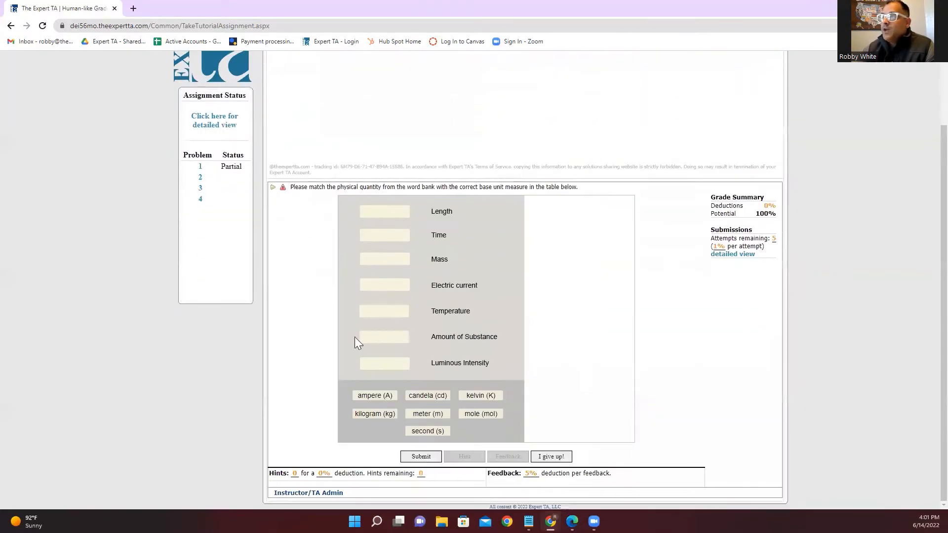
{"action": "scroll", "coordinate": [493, 252], "scroll_direction": "up", "scroll_amount": 2}
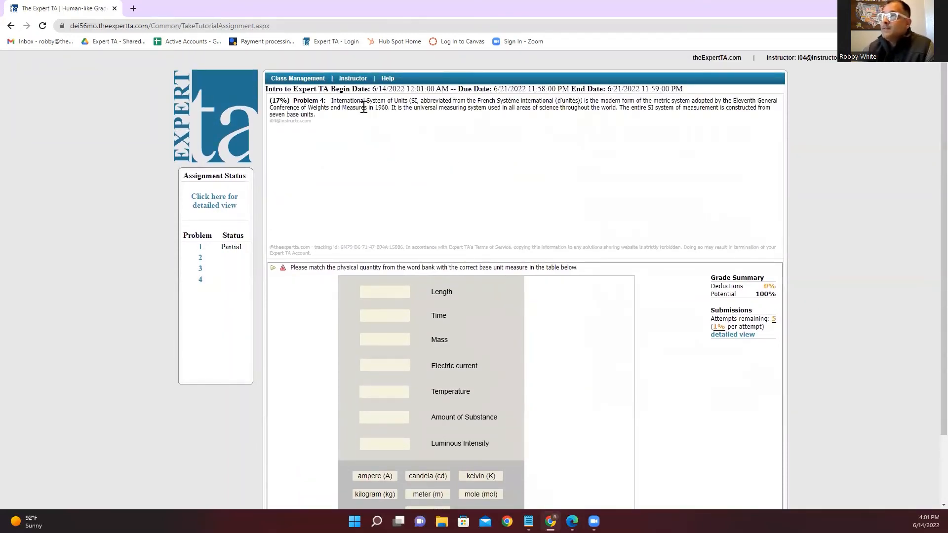
{"action": "scroll", "coordinate": [567, 349], "scroll_direction": "down", "scroll_amount": 1}
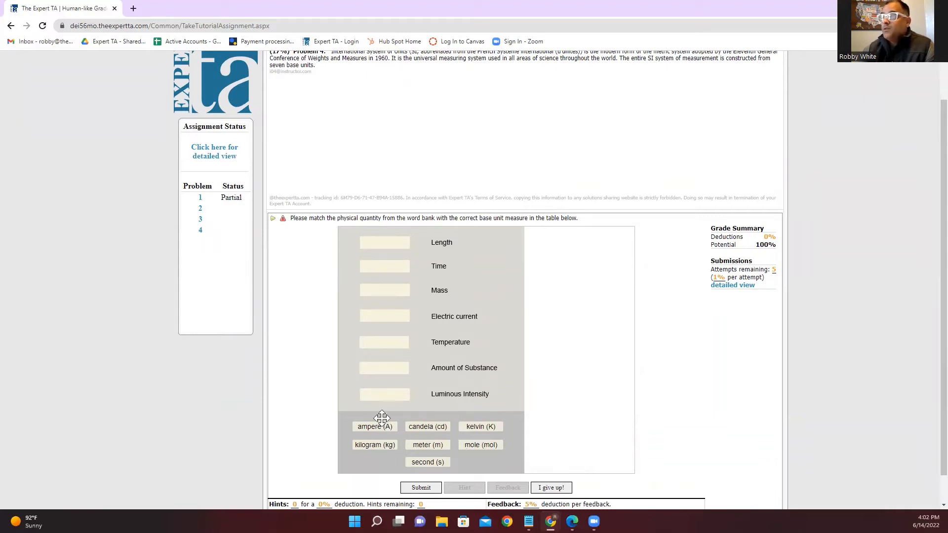
Match kilogram, meter, second, kelvin, candela, mole and ampere to their physical quantities in Problem 4 and submit the answer
{"action": "left_click_drag", "start_coordinate": [375, 444], "coordinate": [392, 292]}
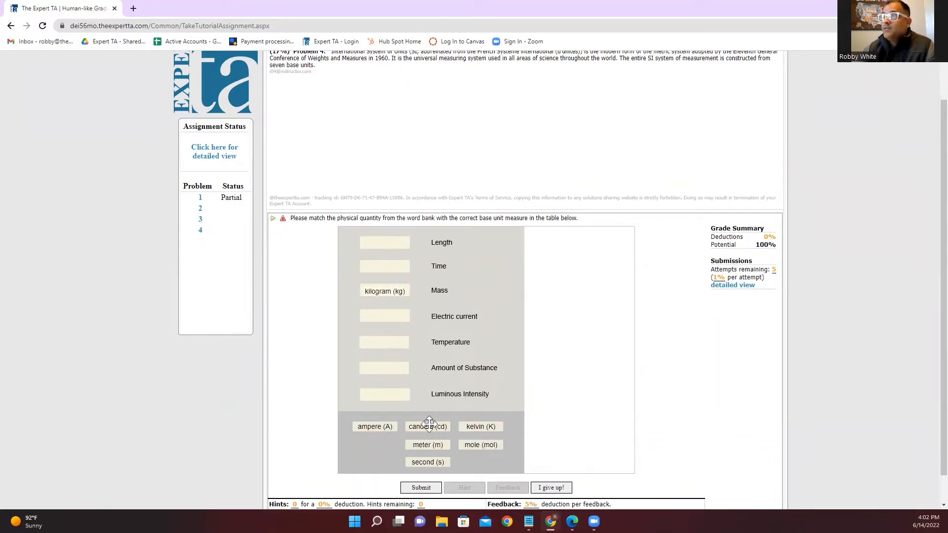
{"action": "left_click_drag", "start_coordinate": [423, 445], "coordinate": [386, 244]}
{"action": "left_click_drag", "start_coordinate": [417, 460], "coordinate": [377, 266]}
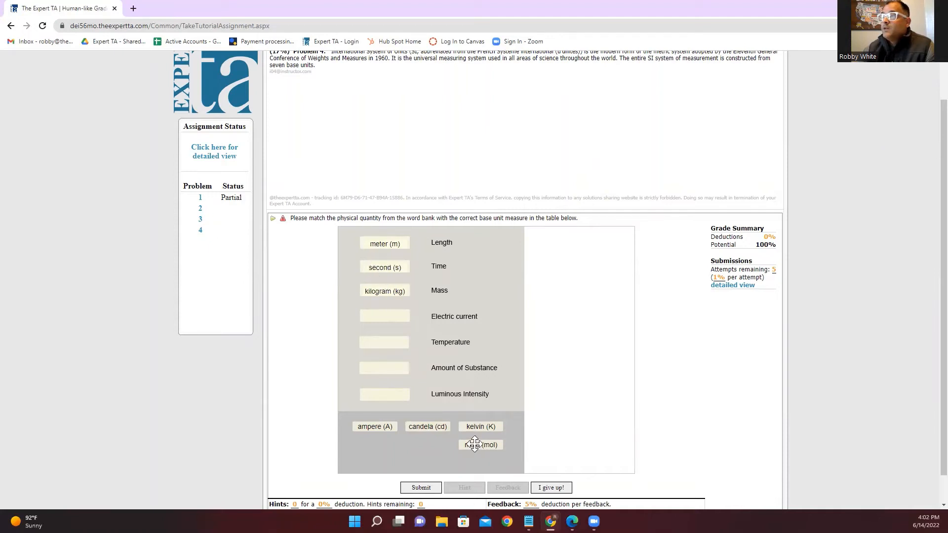
{"action": "left_click_drag", "start_coordinate": [471, 426], "coordinate": [385, 342]}
{"action": "left_click_drag", "start_coordinate": [427, 426], "coordinate": [389, 394]}
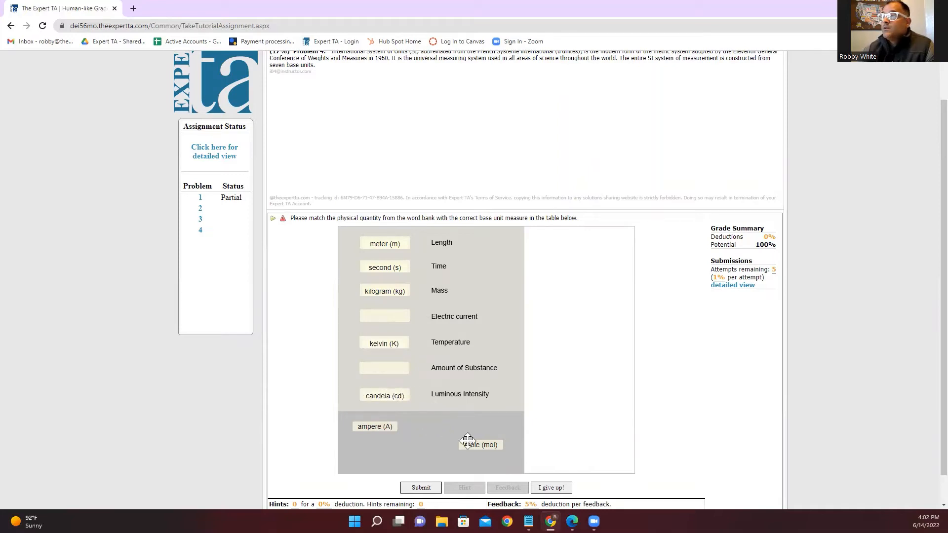
{"action": "left_click_drag", "start_coordinate": [477, 443], "coordinate": [385, 369]}
{"action": "left_click_drag", "start_coordinate": [374, 418], "coordinate": [382, 317]}
{"action": "left_click", "coordinate": [421, 488]}
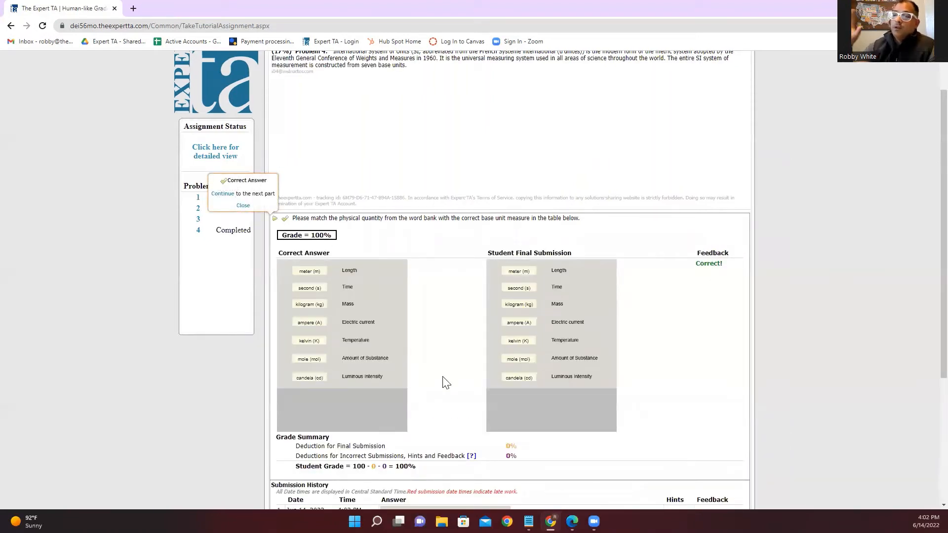
Continue to Problem 1 and use its Instructor/TA Admin options to reset all state data for the assignment
{"action": "left_click", "coordinate": [222, 194]}
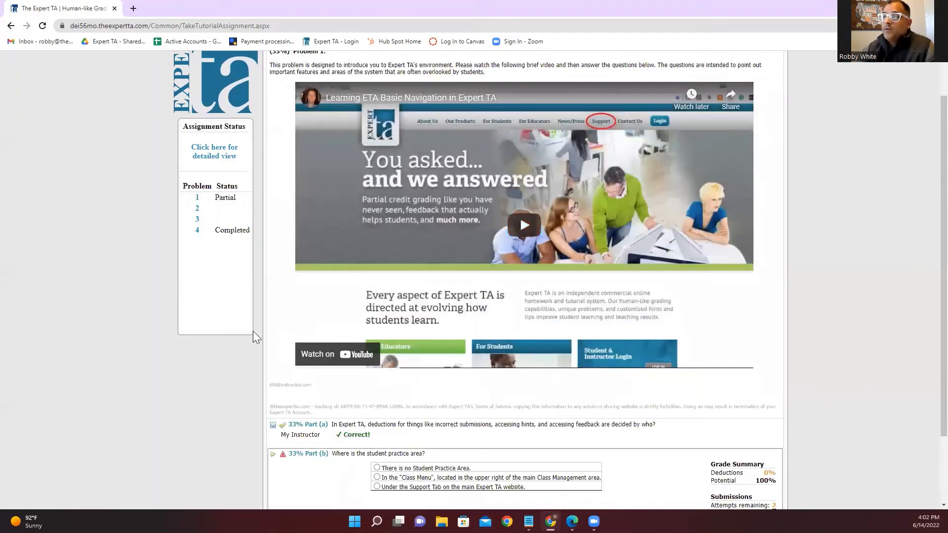
{"action": "scroll", "coordinate": [770, 345], "scroll_direction": "down", "scroll_amount": 3}
{"action": "scroll", "coordinate": [793, 353], "scroll_direction": "down", "scroll_amount": 1}
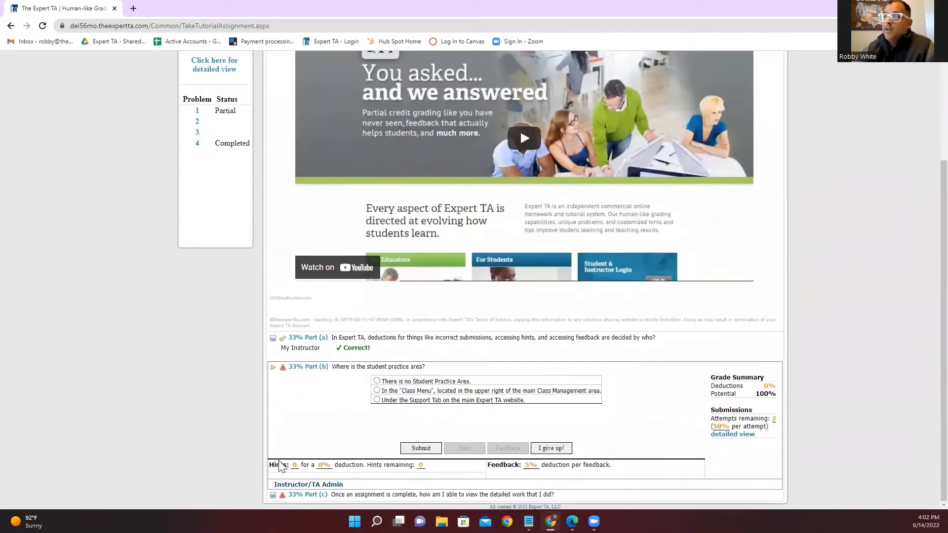
{"action": "left_click", "coordinate": [304, 487]}
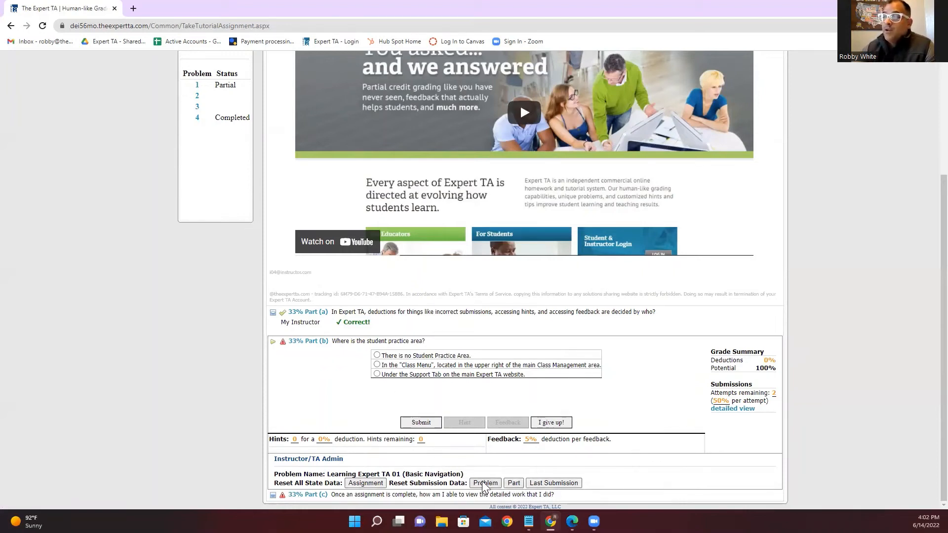
{"action": "left_click", "coordinate": [364, 483]}
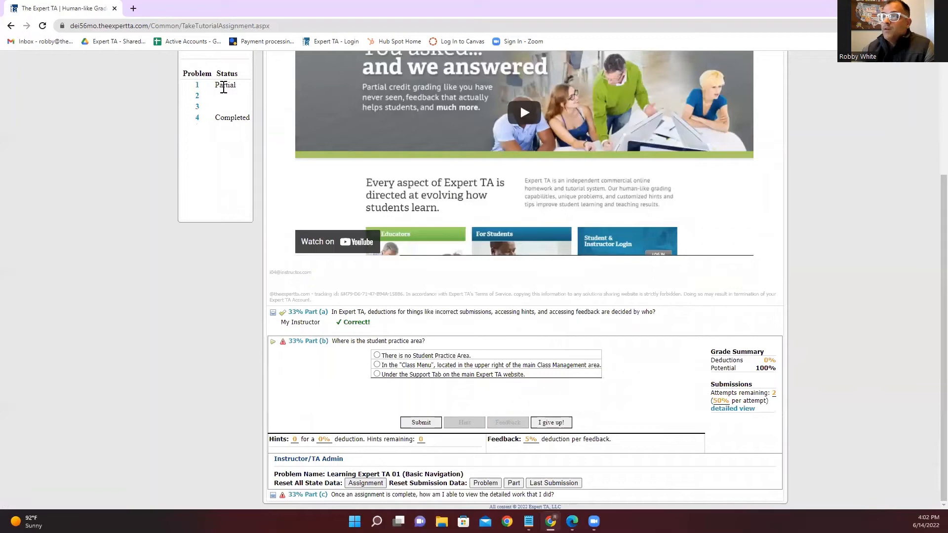
{"action": "left_click", "coordinate": [359, 483]}
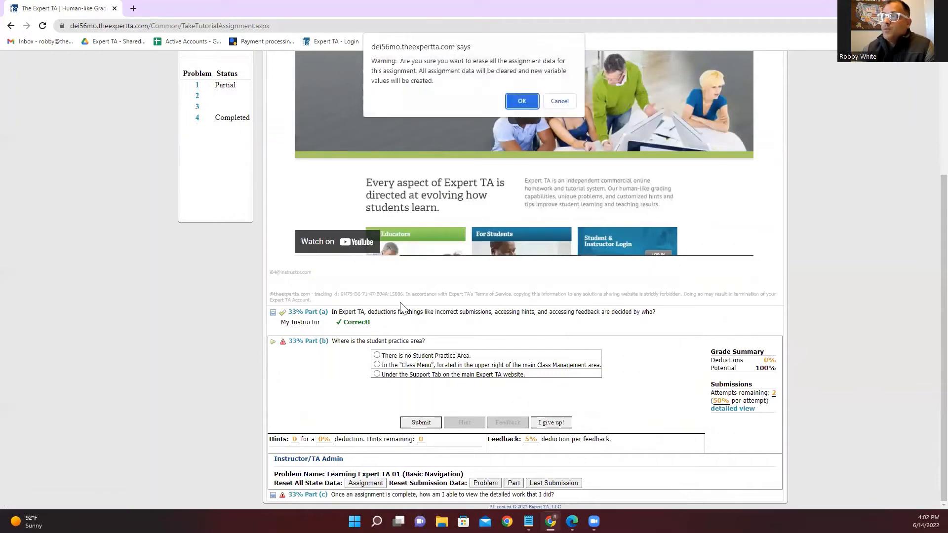
{"action": "left_click", "coordinate": [519, 101]}
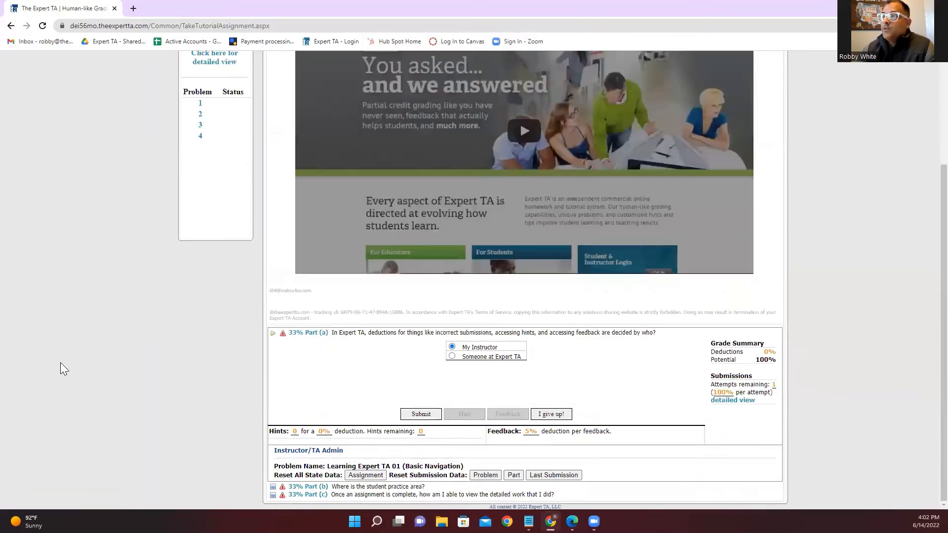
Submit "My Instructor" as the answer to Problem 1 part (a) and return to the class's assignment list
{"action": "scroll", "coordinate": [191, 254], "scroll_direction": "up", "scroll_amount": 3}
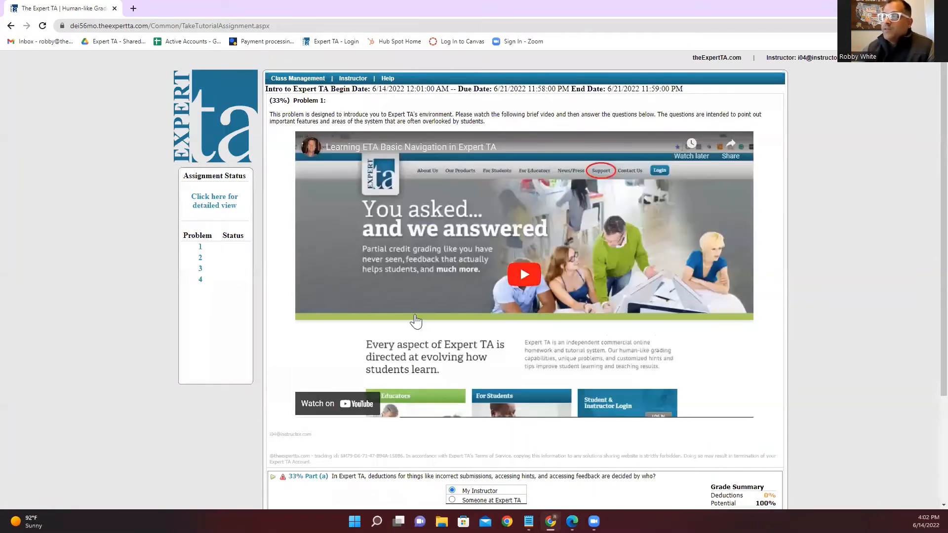
{"action": "scroll", "coordinate": [925, 403], "scroll_direction": "down", "scroll_amount": 2}
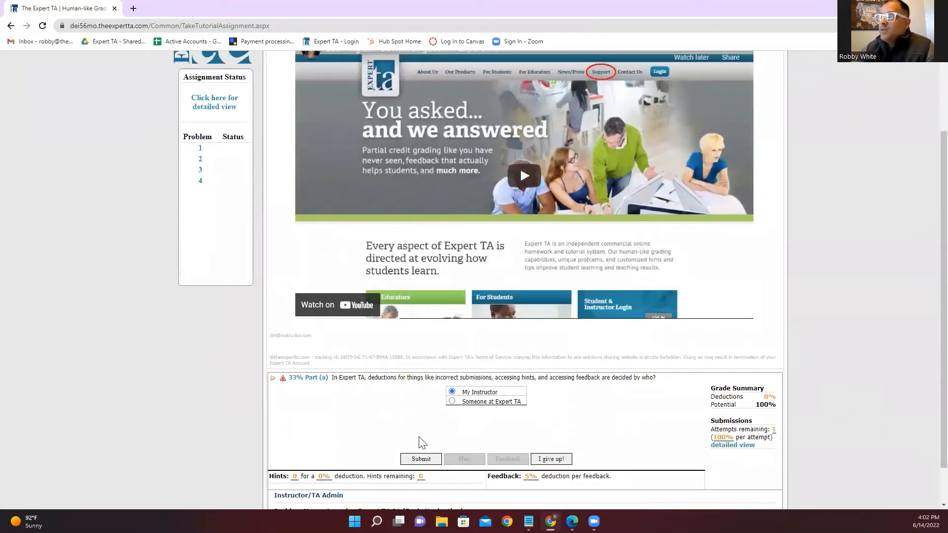
{"action": "left_click", "coordinate": [421, 458]}
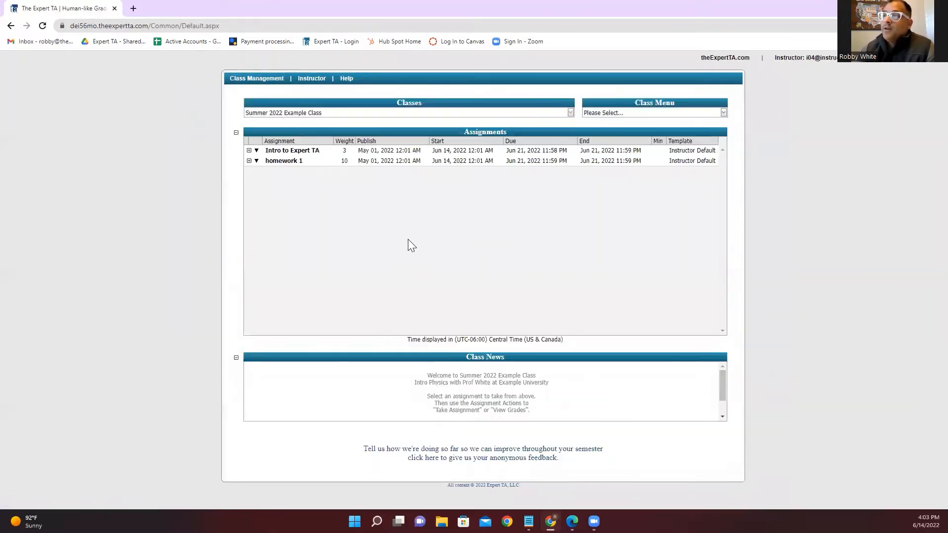
Open the instructor's Grade Preferences and set the Instructor Default template's deduction for each incorrect submission attempt to 5%
{"action": "mouse_move", "coordinate": [321, 89]}
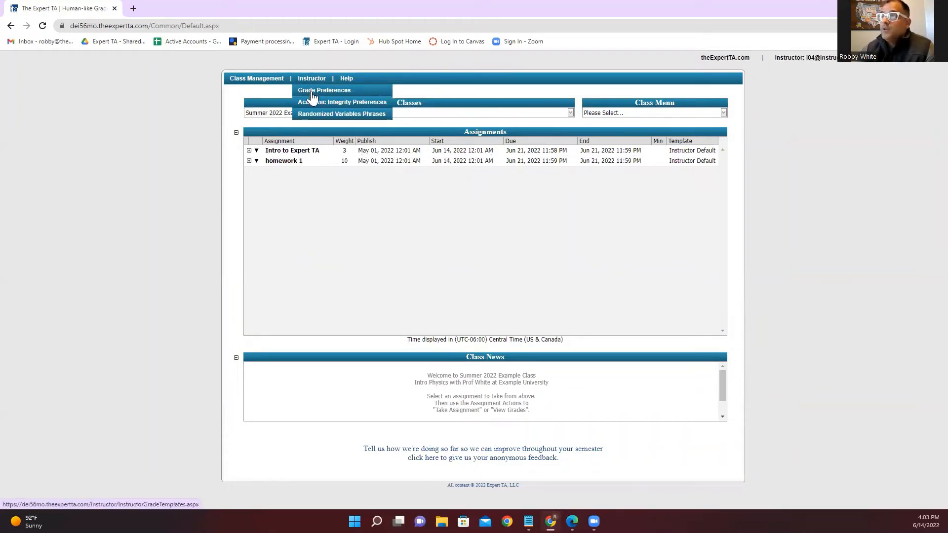
{"action": "left_click", "coordinate": [312, 97]}
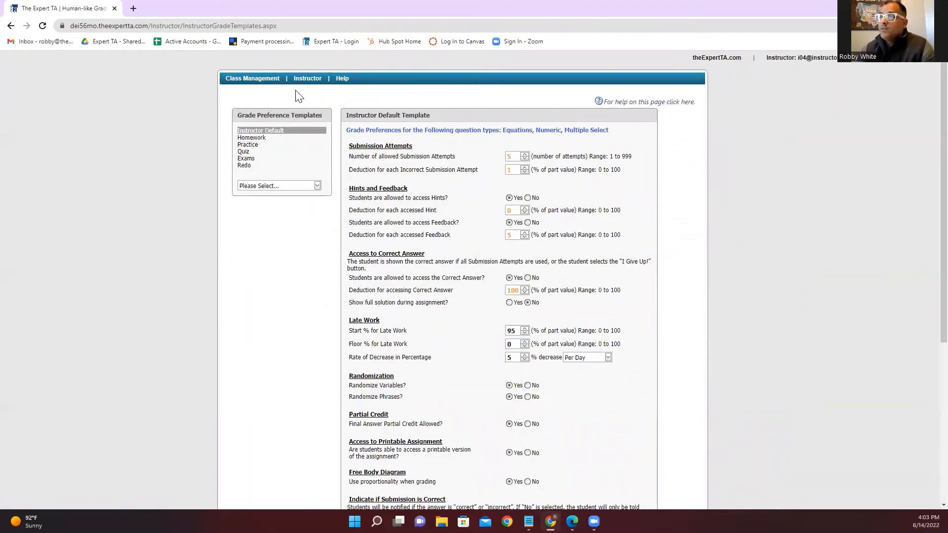
{"action": "scroll", "coordinate": [692, 240], "scroll_direction": "down", "scroll_amount": 1}
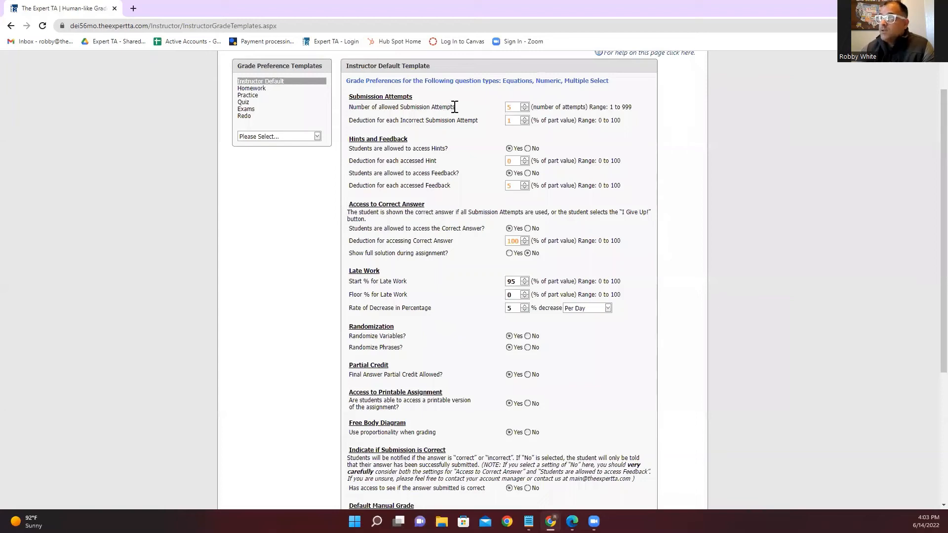
{"action": "mouse_move", "coordinate": [424, 102]}
{"action": "left_mouse_down"}
{"action": "mouse_move", "coordinate": [452, 114]}
{"action": "mouse_move", "coordinate": [420, 120]}
{"action": "left_mouse_up"}
{"action": "left_click", "coordinate": [457, 107]}
{"action": "left_click", "coordinate": [511, 120]}
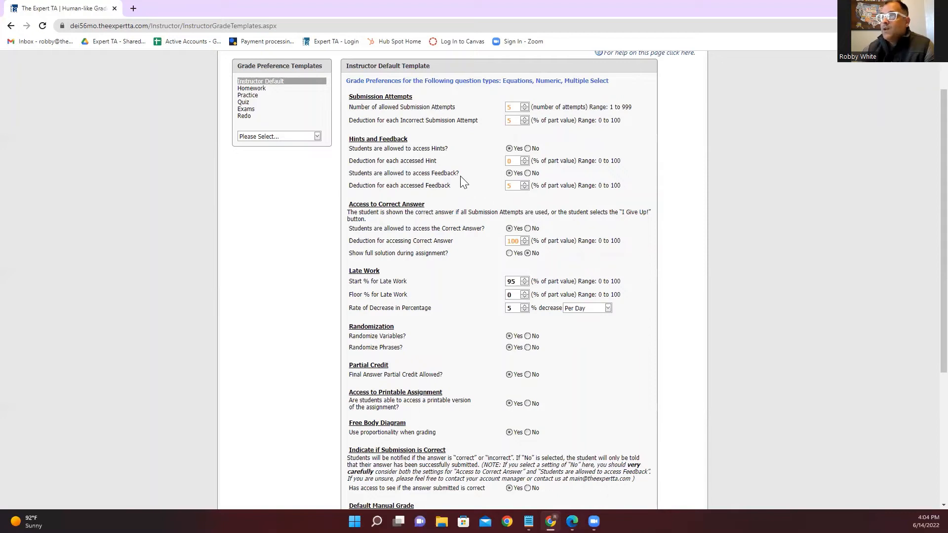
Set the deduction for each accessed feedback to 2% in the Instructor Default template
{"action": "left_click_drag", "start_coordinate": [429, 173], "coordinate": [470, 182]}
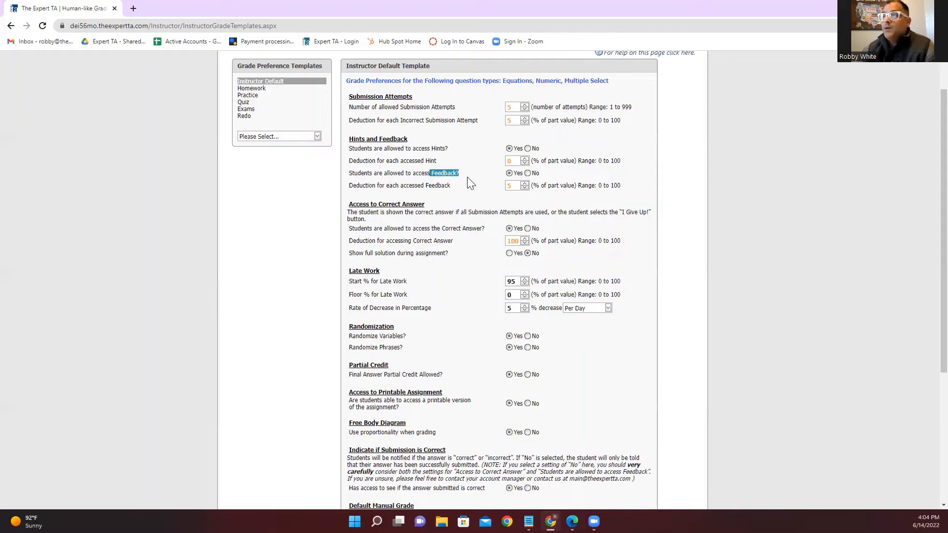
{"action": "left_click", "coordinate": [471, 179]}
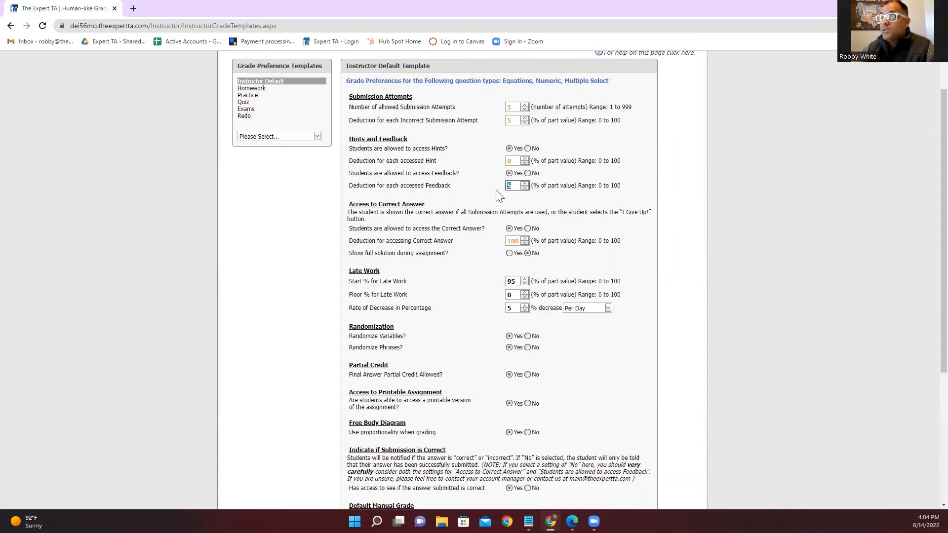
{"action": "double_click", "coordinate": [510, 188]}
{"action": "left_click", "coordinate": [512, 188]}
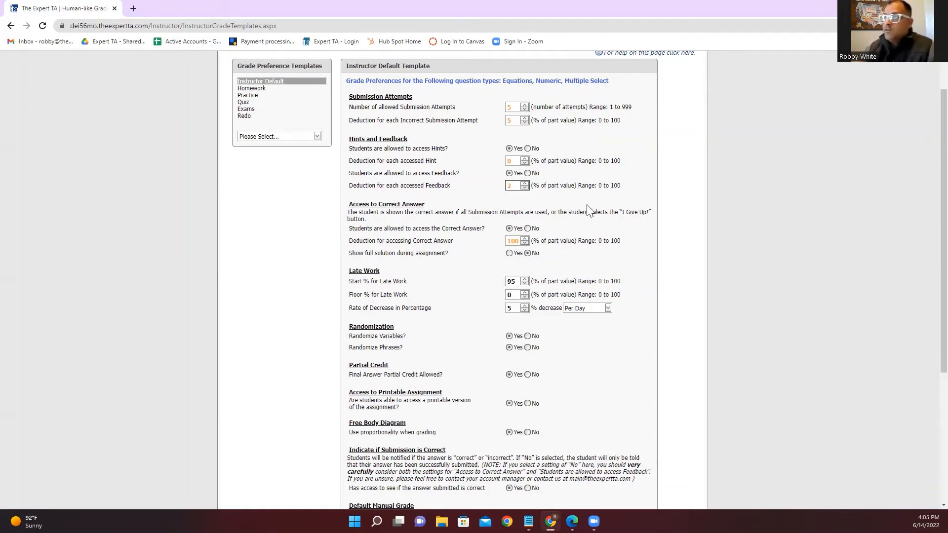
{"action": "left_click", "coordinate": [678, 213]}
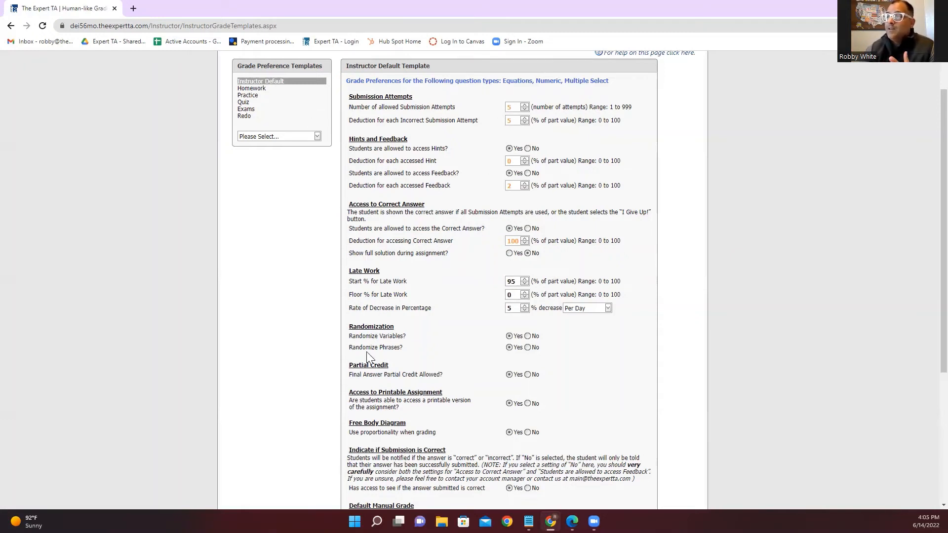
Review the Partial Credit setting and the remaining grade preferences further down the Instructor Default template
{"action": "triple_click", "coordinate": [390, 367]}
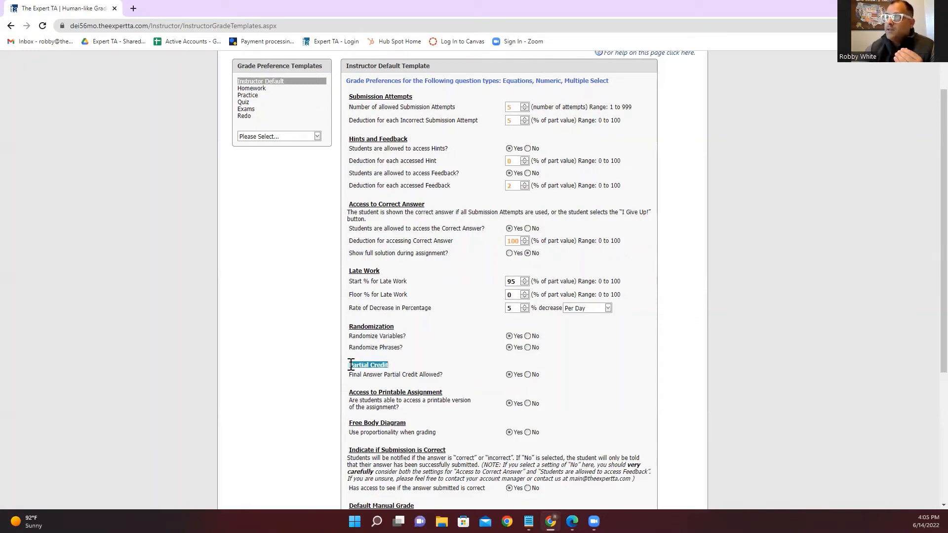
{"action": "left_click", "coordinate": [394, 368]}
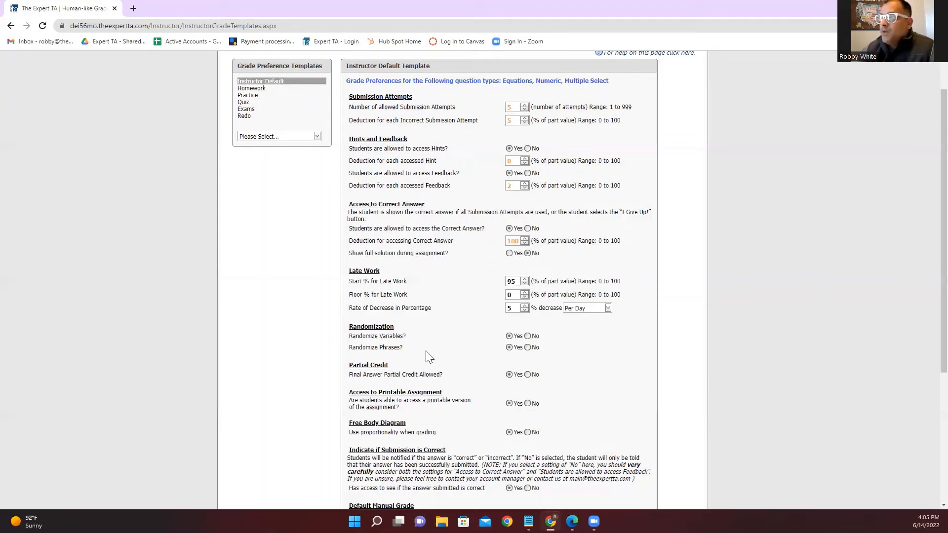
{"action": "scroll", "coordinate": [407, 368], "scroll_direction": "down", "scroll_amount": 1}
{"action": "scroll", "coordinate": [406, 367], "scroll_direction": "down", "scroll_amount": 1}
{"action": "scroll", "coordinate": [345, 336], "scroll_direction": "up", "scroll_amount": 2}
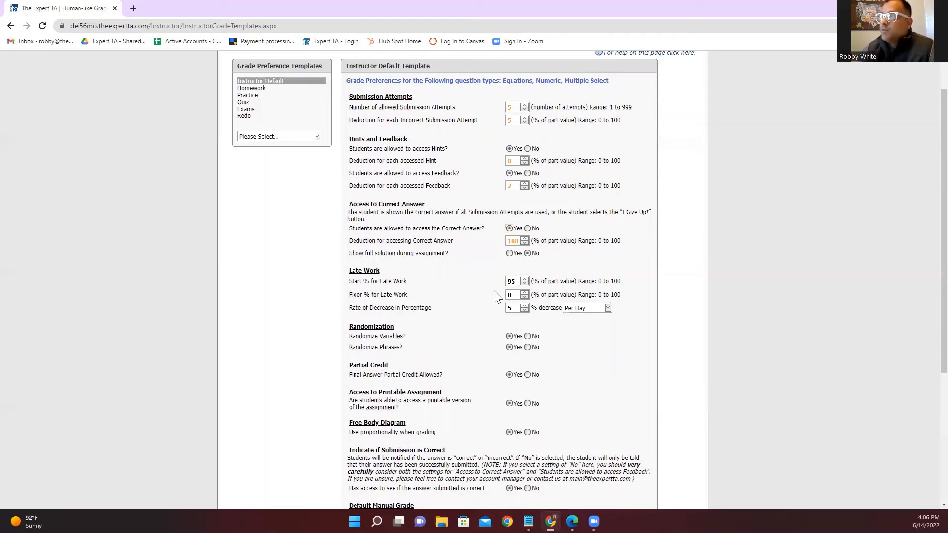
Set the Instructor Default template's starting percentage for late work to 50% and its rate of decrease to 0%
{"action": "left_click_drag", "start_coordinate": [354, 269], "coordinate": [423, 307]}
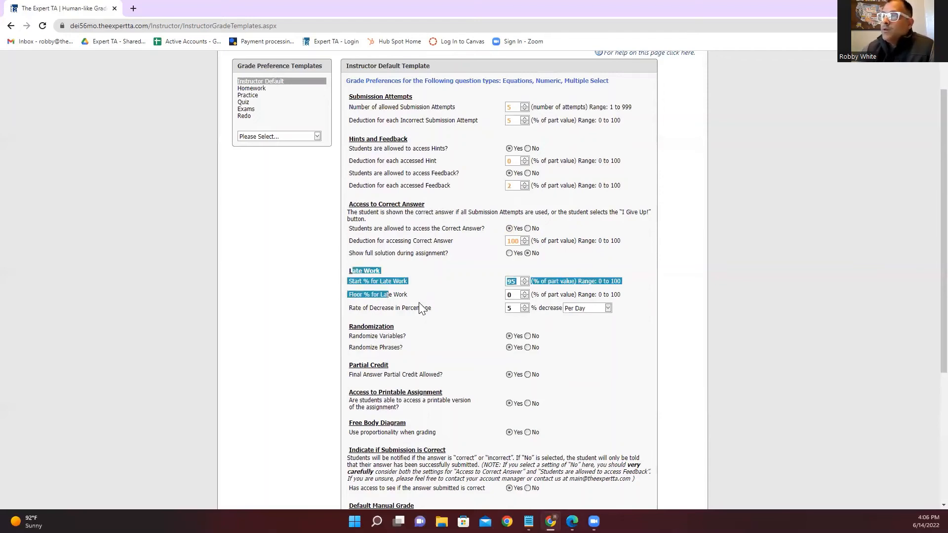
{"action": "left_click", "coordinate": [433, 306]}
{"action": "left_click_drag", "start_coordinate": [519, 281], "coordinate": [479, 285]}
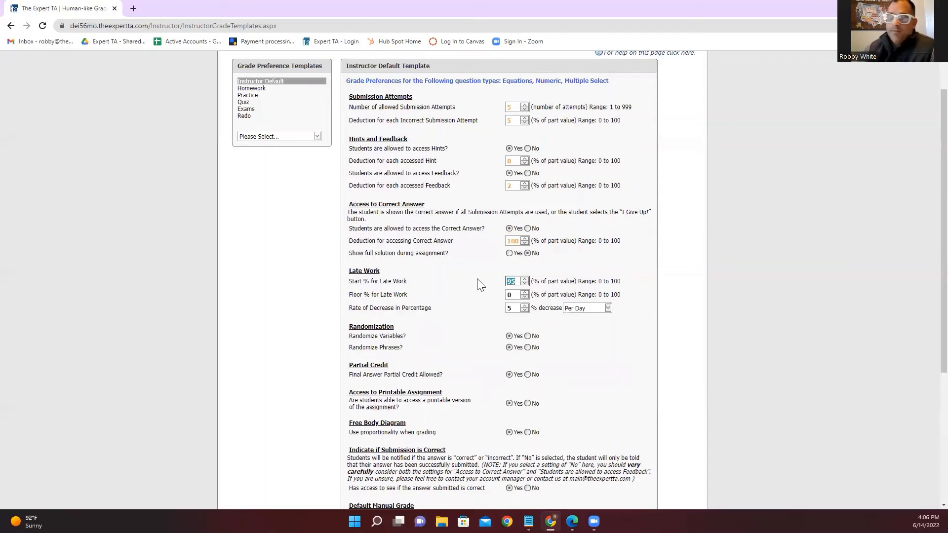
{"action": "type", "text": "50"}
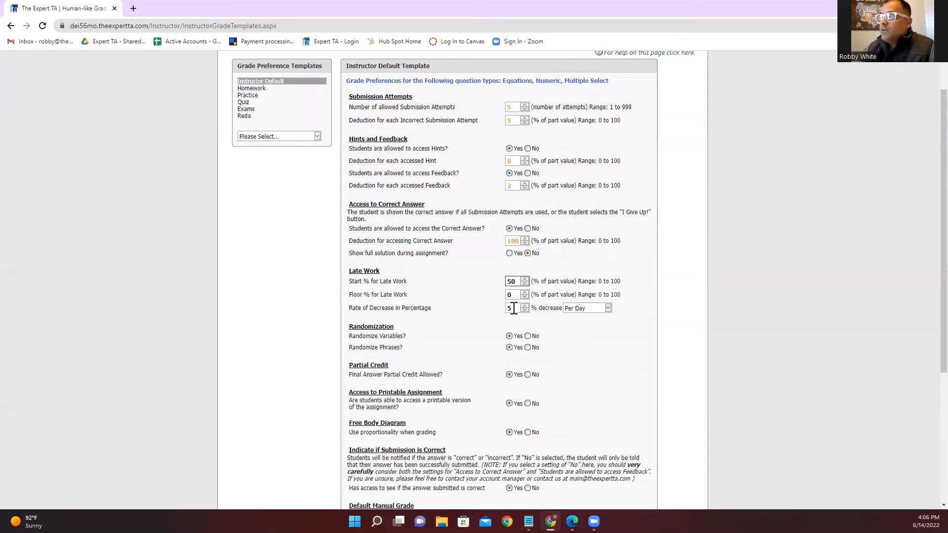
{"action": "left_click", "coordinate": [515, 309]}
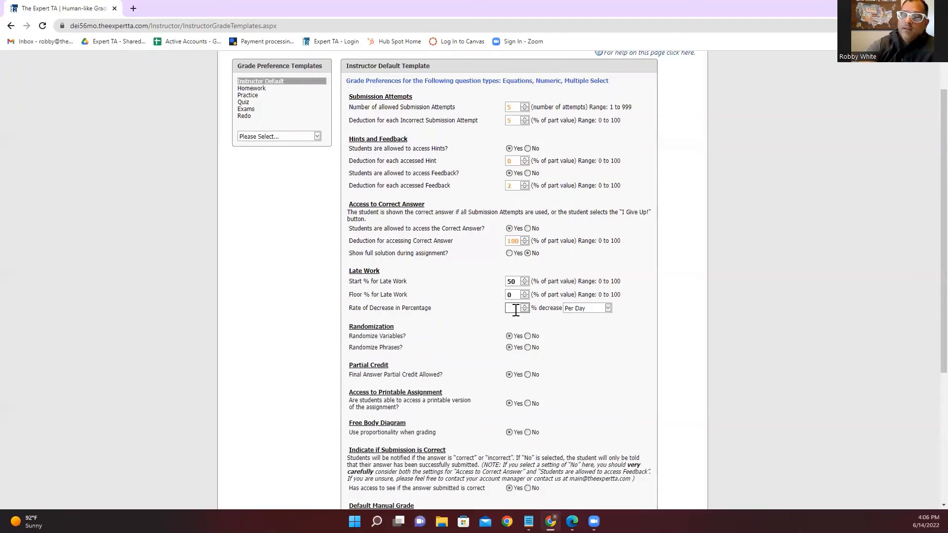
{"action": "type", "text": "0"}
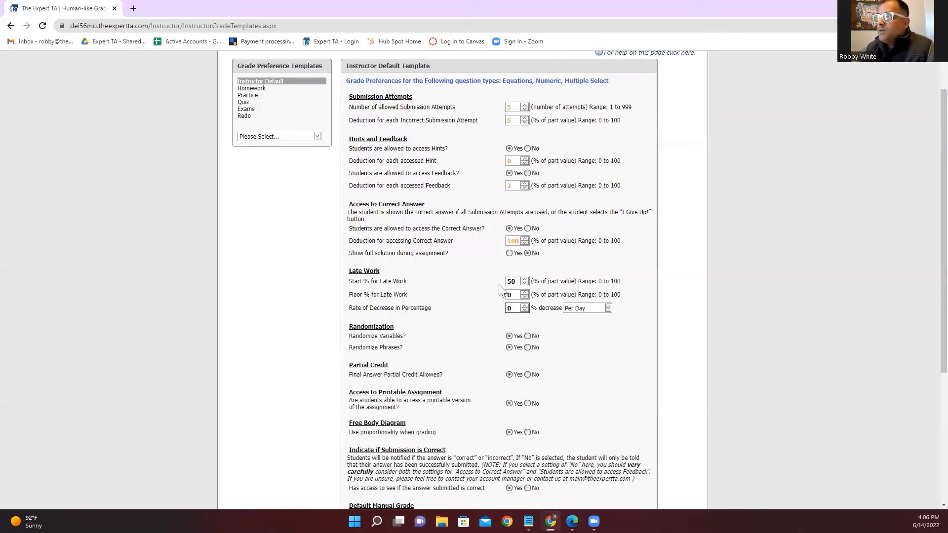
{"action": "left_click", "coordinate": [514, 281]}
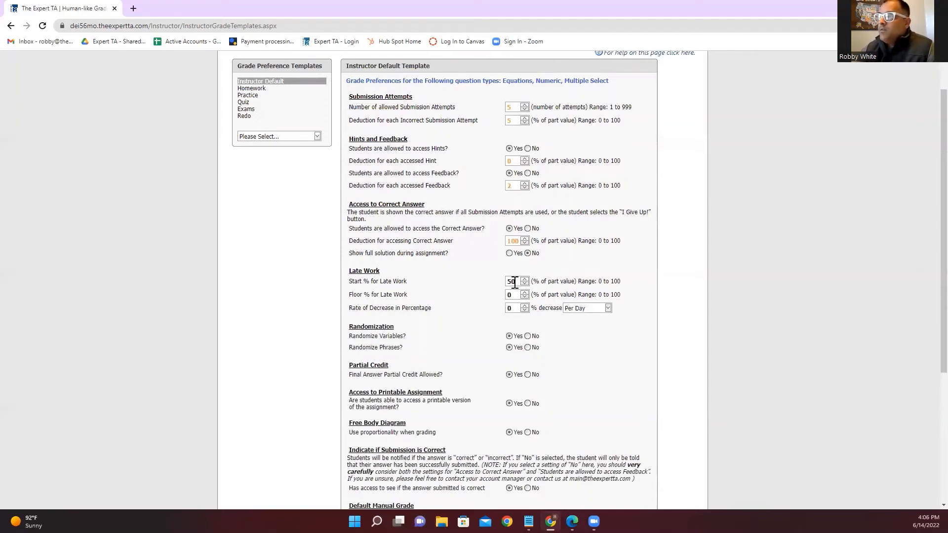
{"action": "left_click", "coordinate": [513, 281]}
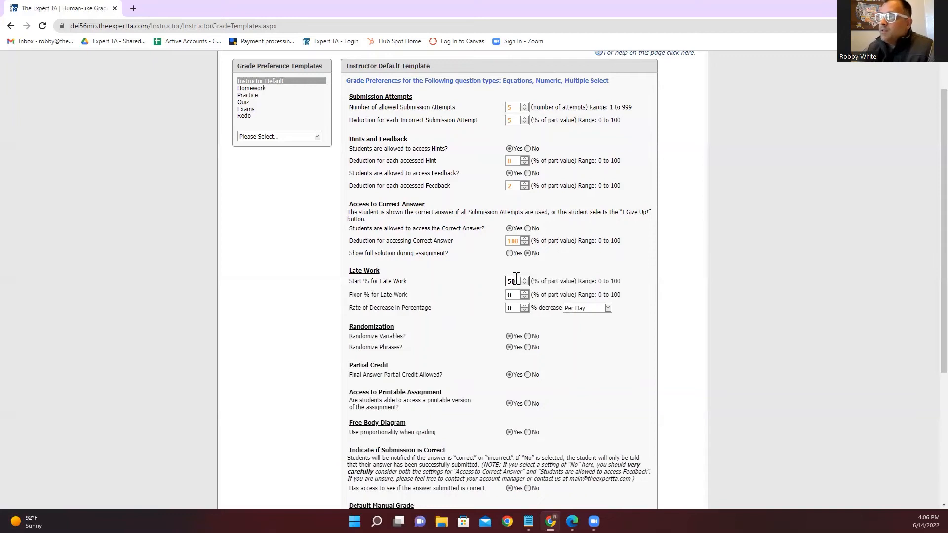
{"action": "left_click_drag", "start_coordinate": [516, 282], "coordinate": [496, 282]}
{"action": "left_click", "coordinate": [484, 283]}
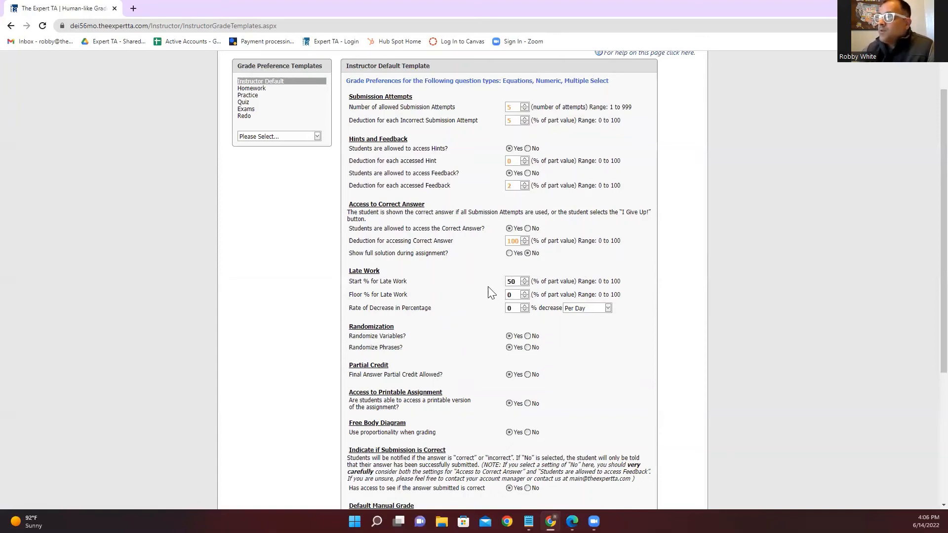
Set the template's late work to start at 95%, decrease by 5% per day, and have a floor of 50%
{"action": "double_click", "coordinate": [514, 280]}
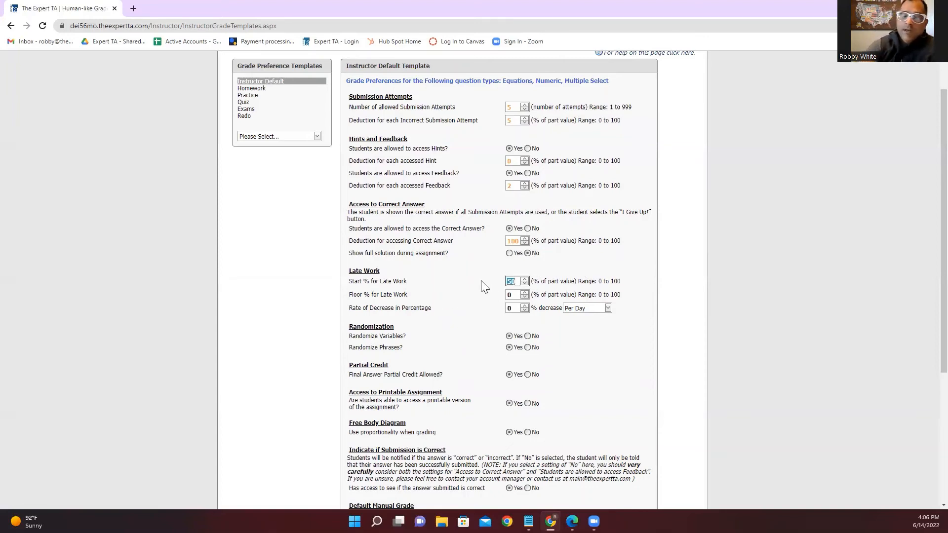
{"action": "type", "text": "95"}
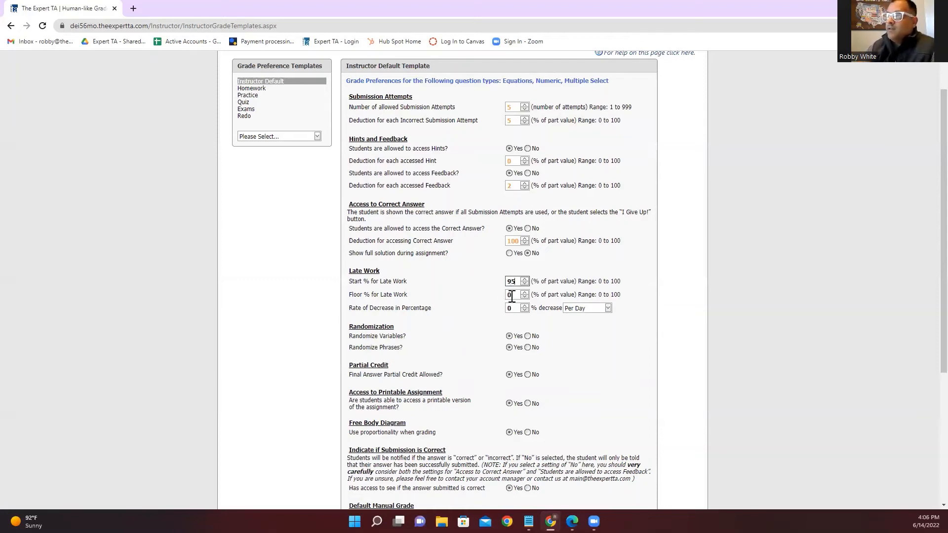
{"action": "double_click", "coordinate": [511, 308]}
{"action": "type", "text": "5"}
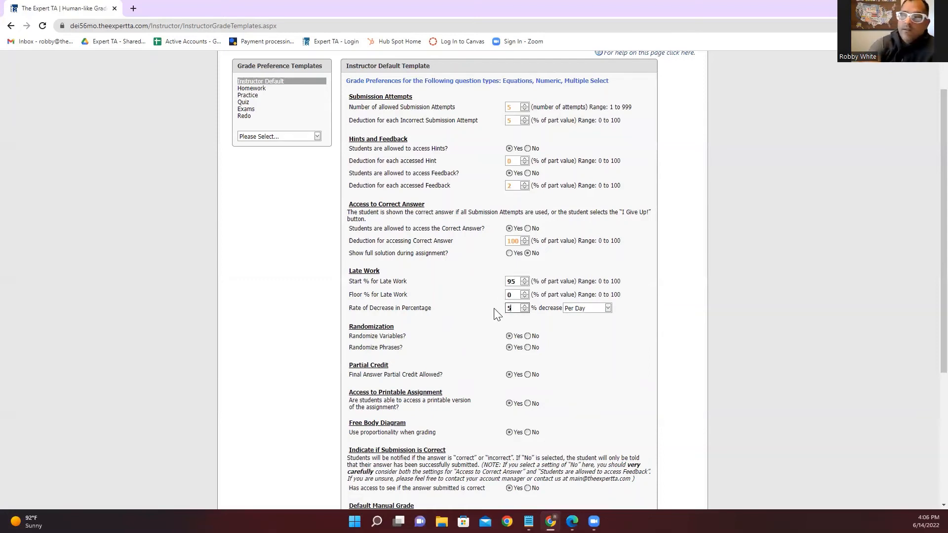
{"action": "left_click", "coordinate": [515, 296]}
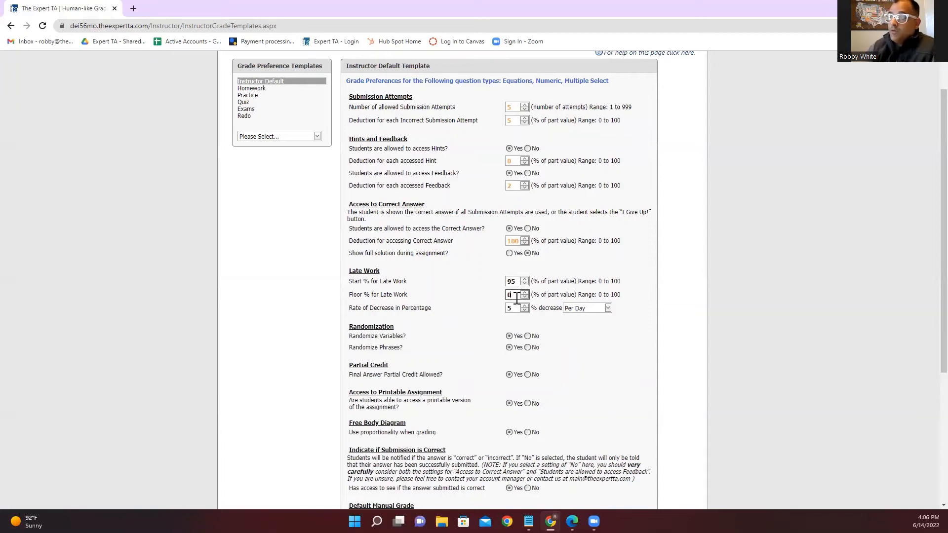
{"action": "key", "text": "BackSpace"}
{"action": "type", "text": "50"}
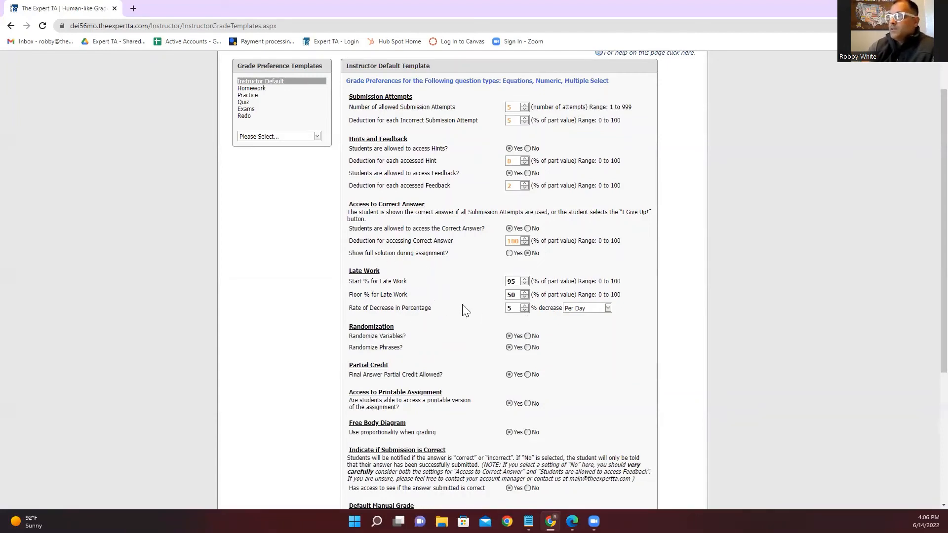
Review the Free Body Diagram proportionality setting in the Instructor Default template
{"action": "scroll", "coordinate": [627, 367], "scroll_direction": "down", "scroll_amount": 2}
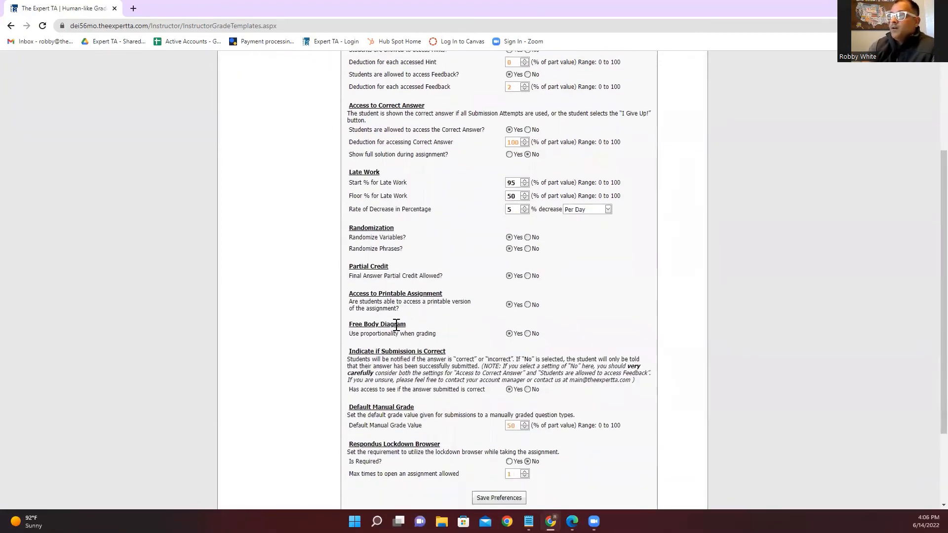
{"action": "left_click_drag", "start_coordinate": [408, 323], "coordinate": [349, 321]}
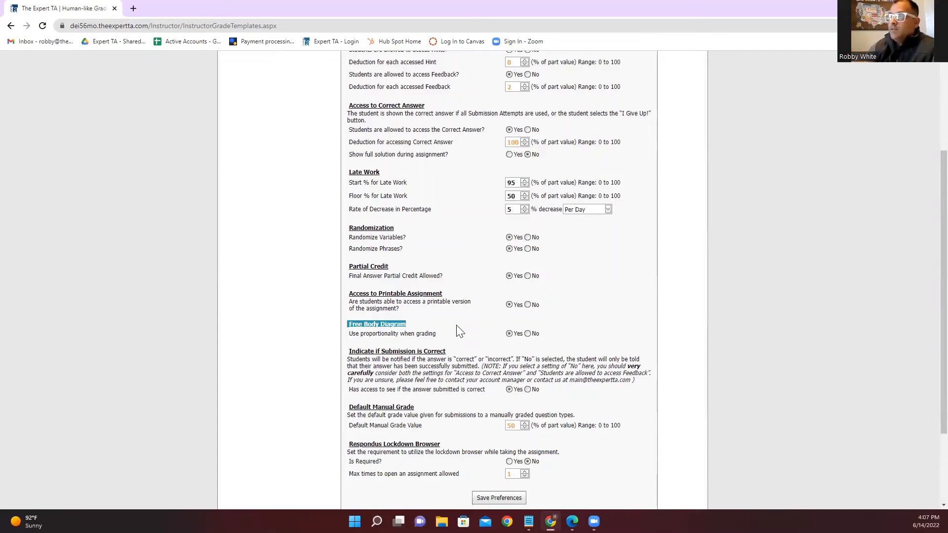
{"action": "left_click", "coordinate": [398, 328]}
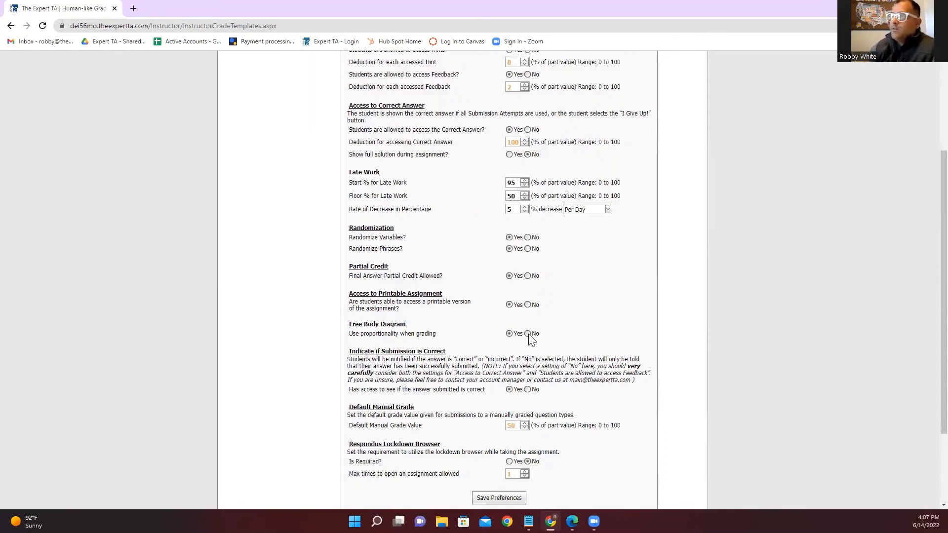
Reload the Grade Preferences to discard the unsaved changes to the Instructor Default template
{"action": "scroll", "coordinate": [385, 136], "scroll_direction": "up", "scroll_amount": 3}
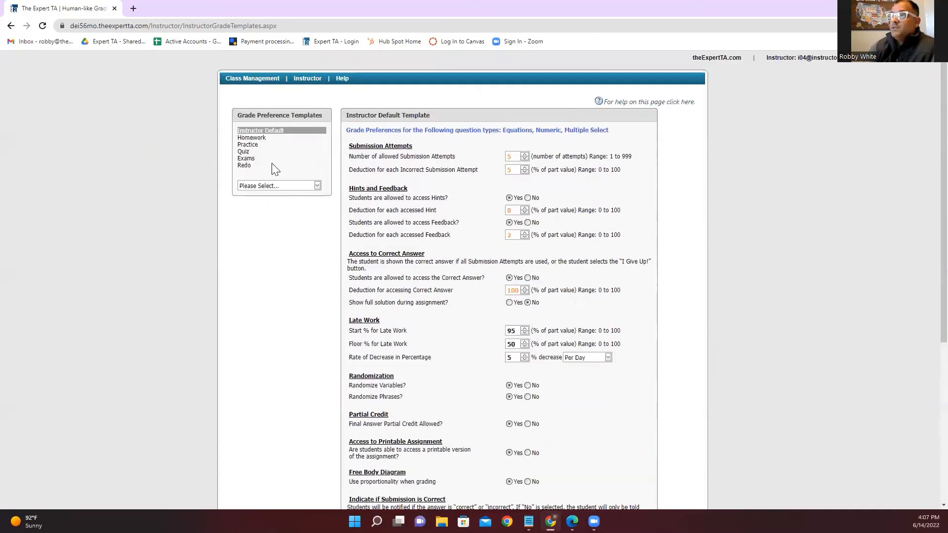
{"action": "mouse_move", "coordinate": [307, 79]}
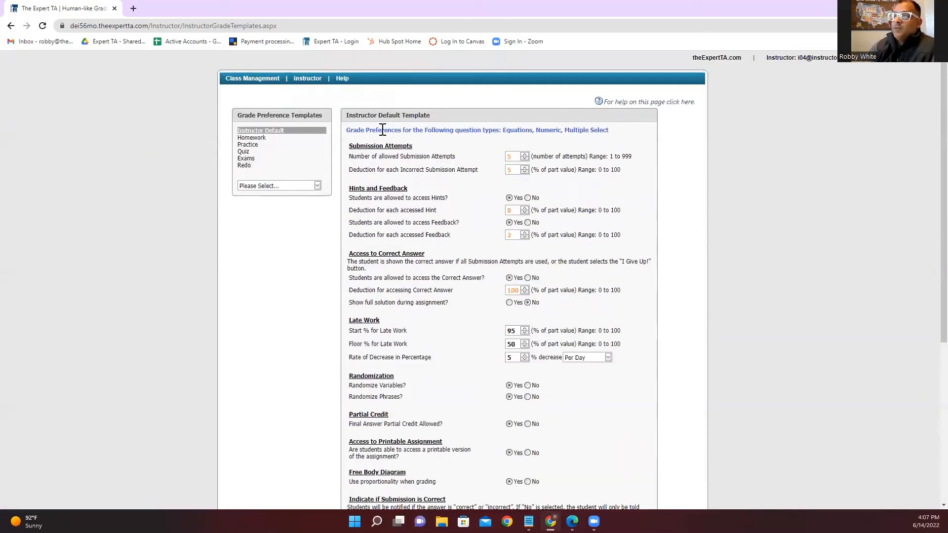
{"action": "left_click", "coordinate": [310, 91]}
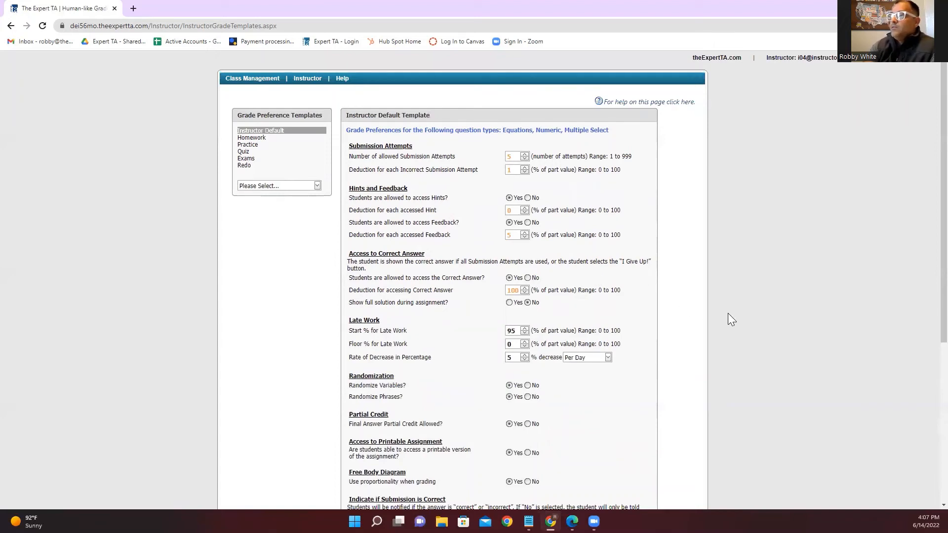
Open the Academic Integrity Preferences and review the Honor Code and Expert TA TOS texts in the Instructor Default template
{"action": "mouse_move", "coordinate": [316, 79]}
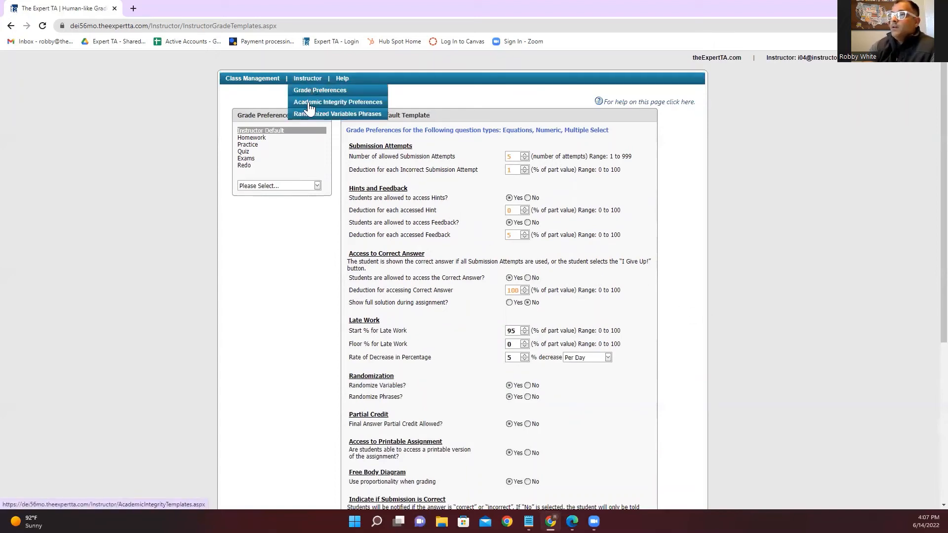
{"action": "left_click", "coordinate": [310, 103]}
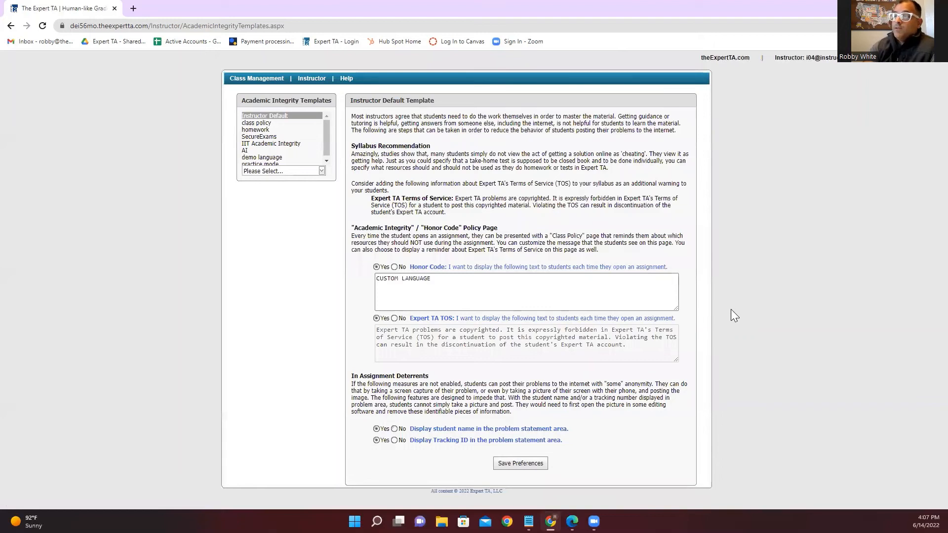
{"action": "left_click_drag", "start_coordinate": [439, 279], "coordinate": [344, 279]}
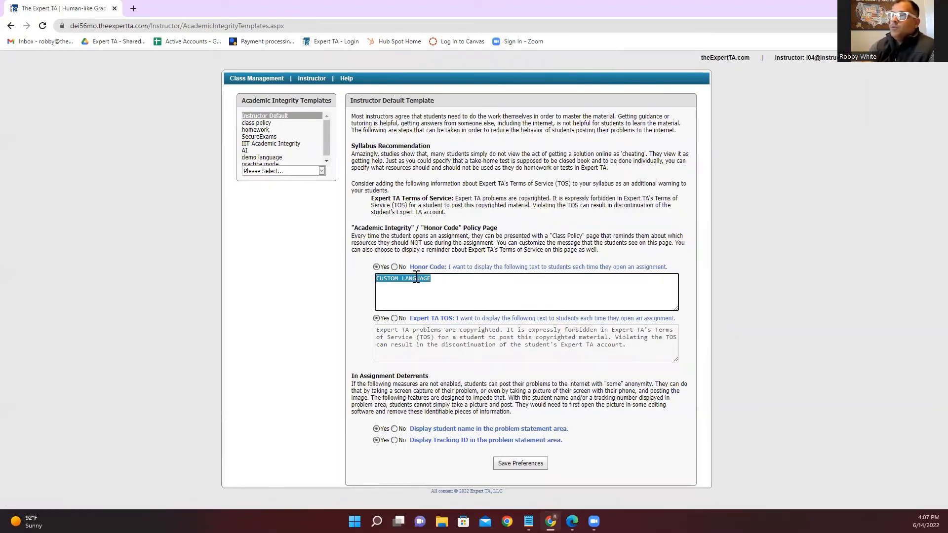
{"action": "left_click", "coordinate": [441, 285]}
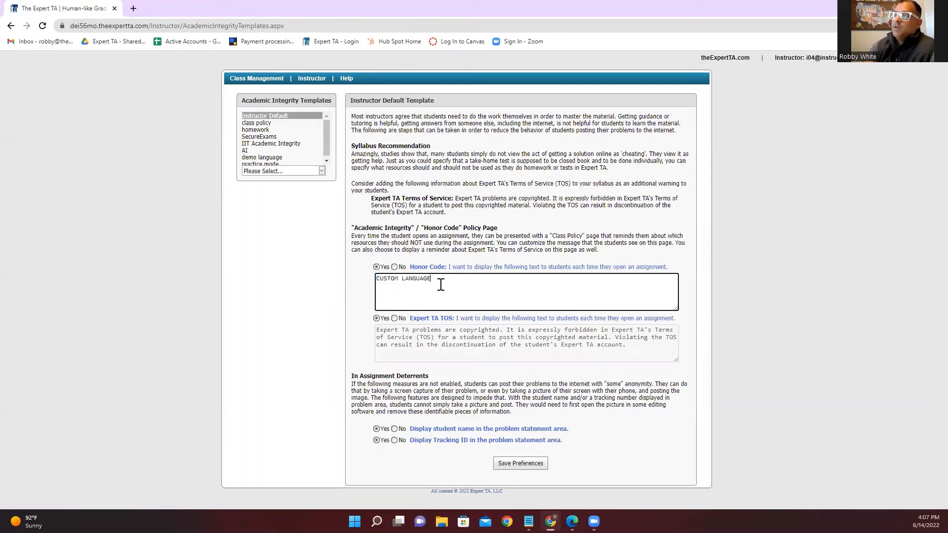
{"action": "left_click_drag", "start_coordinate": [441, 285], "coordinate": [335, 290]}
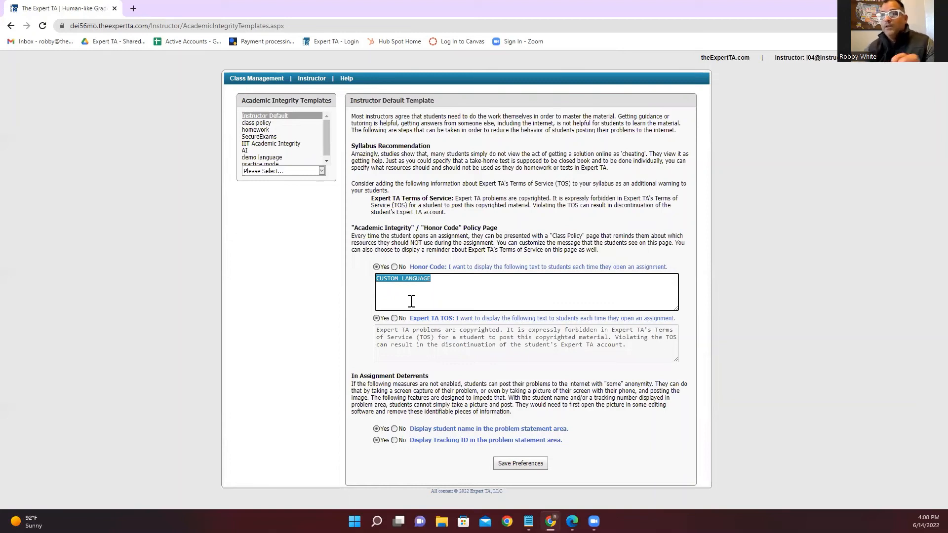
{"action": "left_click", "coordinate": [474, 298]}
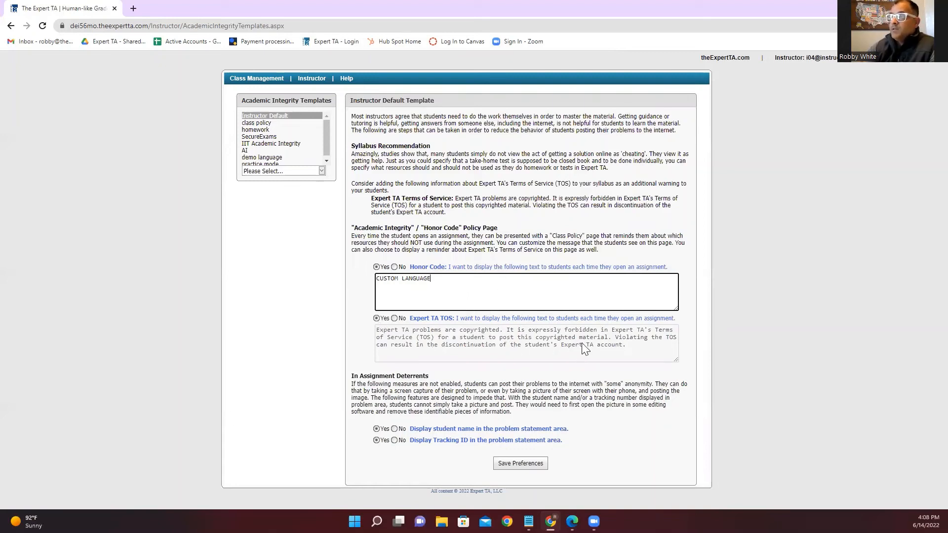
{"action": "left_click_drag", "start_coordinate": [625, 345], "coordinate": [378, 330]}
{"action": "left_click", "coordinate": [342, 337]}
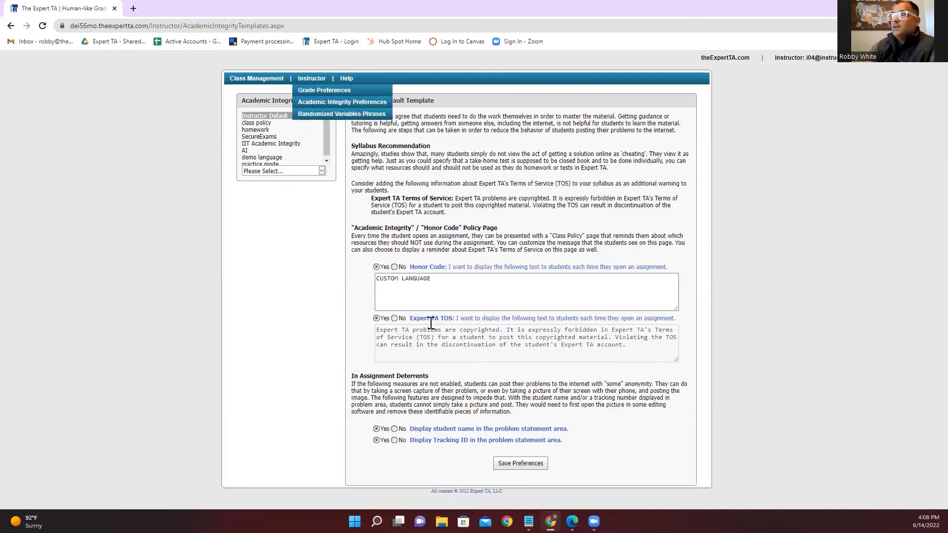
Open the student and TA registration information for the Summer 2022 Example Class and select the student registration link
{"action": "left_click", "coordinate": [257, 78]}
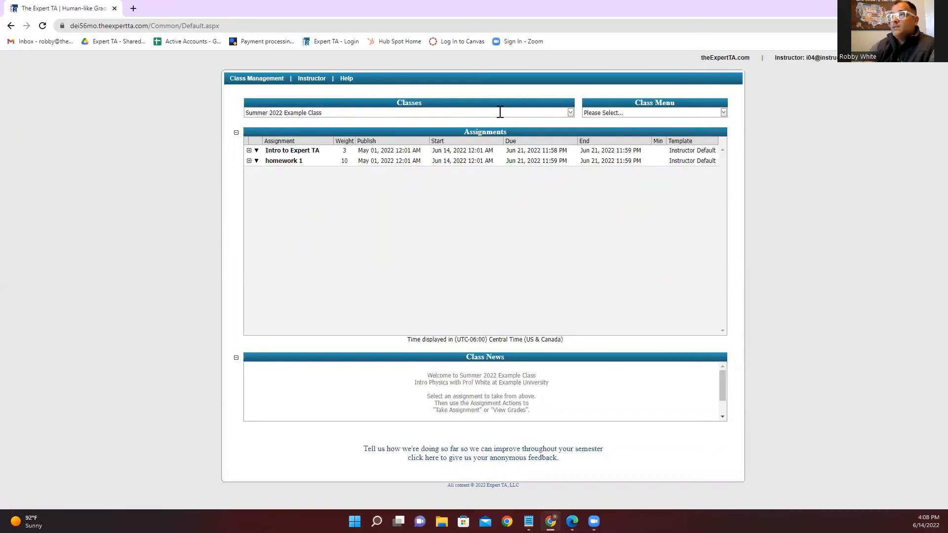
{"action": "left_click", "coordinate": [624, 113]}
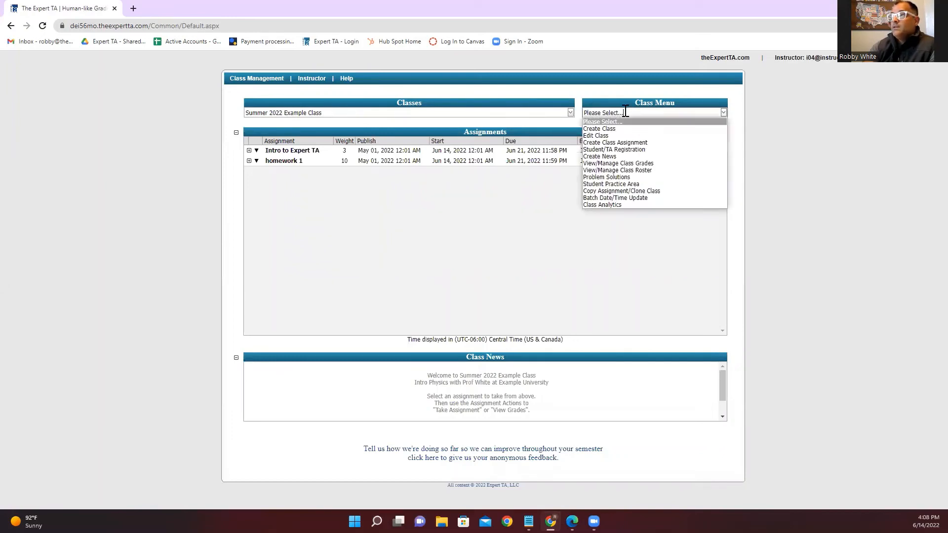
{"action": "left_click", "coordinate": [608, 151]}
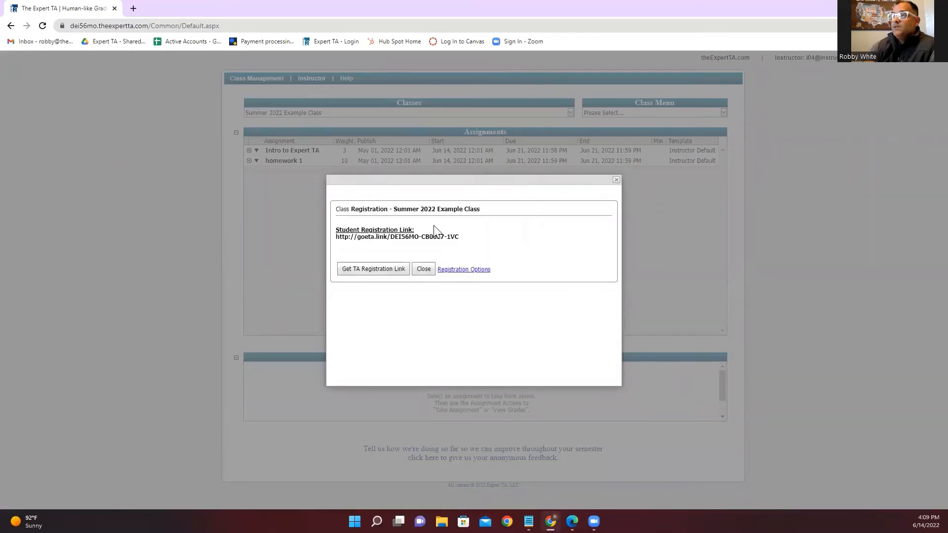
{"action": "left_click_drag", "start_coordinate": [459, 237], "coordinate": [337, 238]}
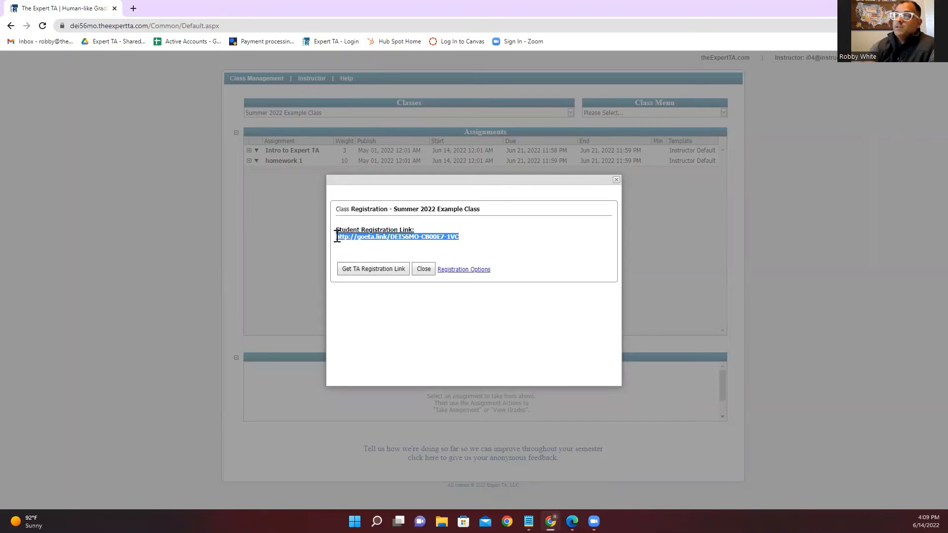
Get the teaching assistant registration link for the class, and select the student registration link again
{"action": "left_click", "coordinate": [374, 270]}
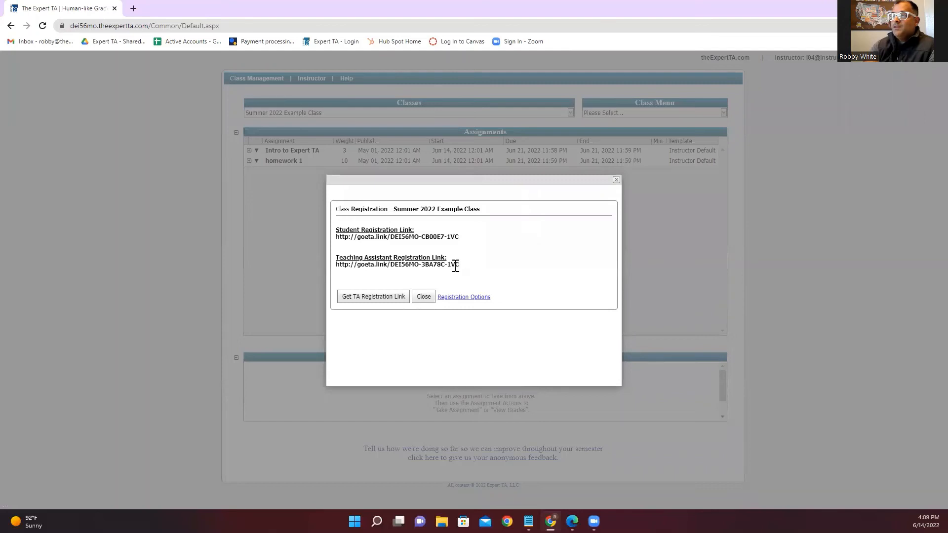
{"action": "triple_click", "coordinate": [337, 266]}
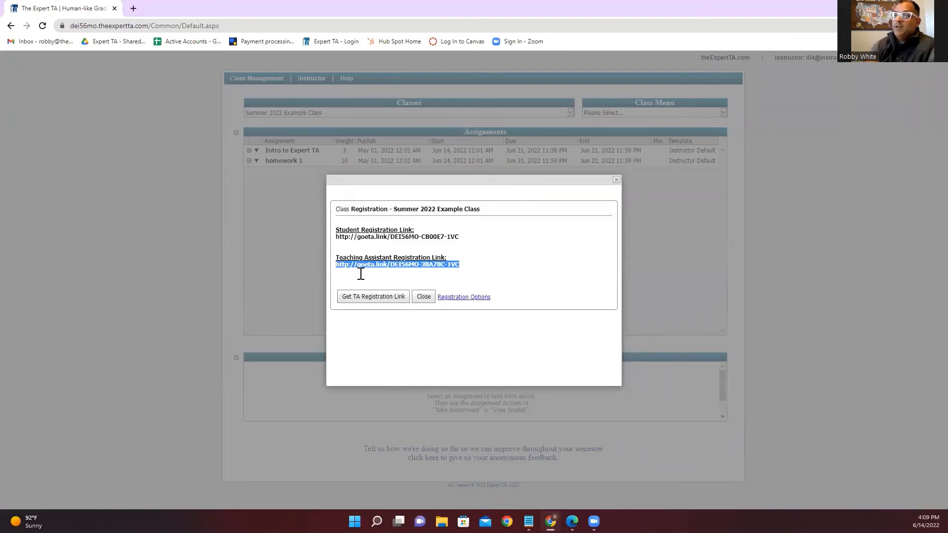
{"action": "left_click", "coordinate": [382, 282]}
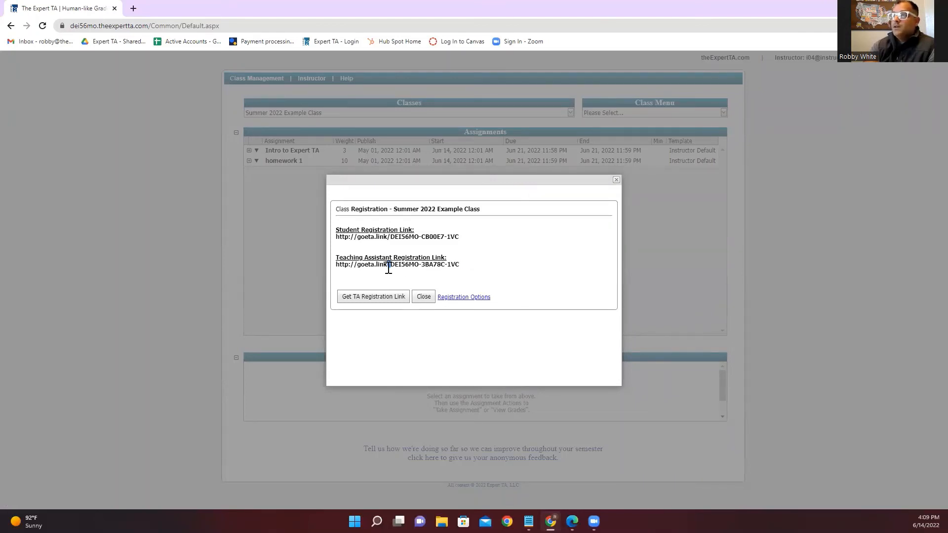
{"action": "triple_click", "coordinate": [389, 267]}
{"action": "left_click", "coordinate": [393, 281]}
{"action": "left_click", "coordinate": [381, 301]}
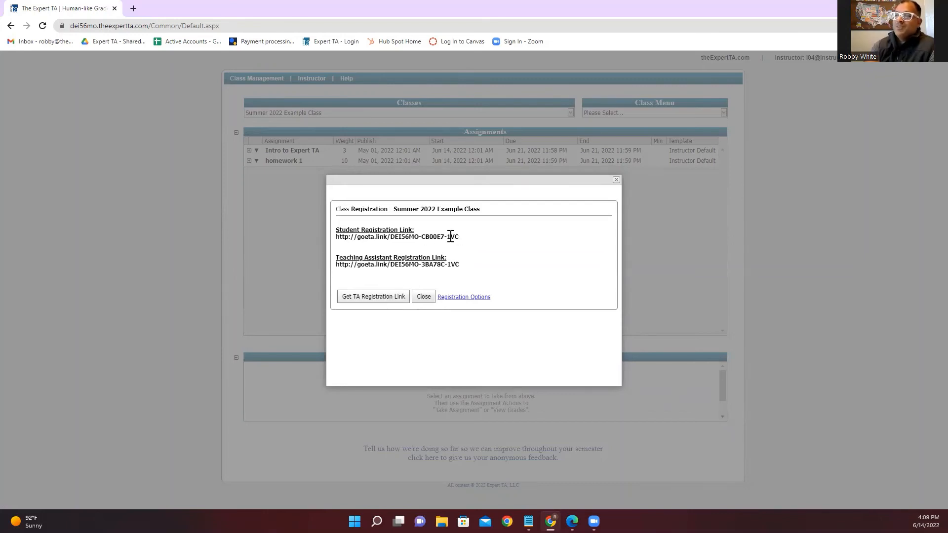
{"action": "left_click_drag", "start_coordinate": [457, 237], "coordinate": [339, 239]}
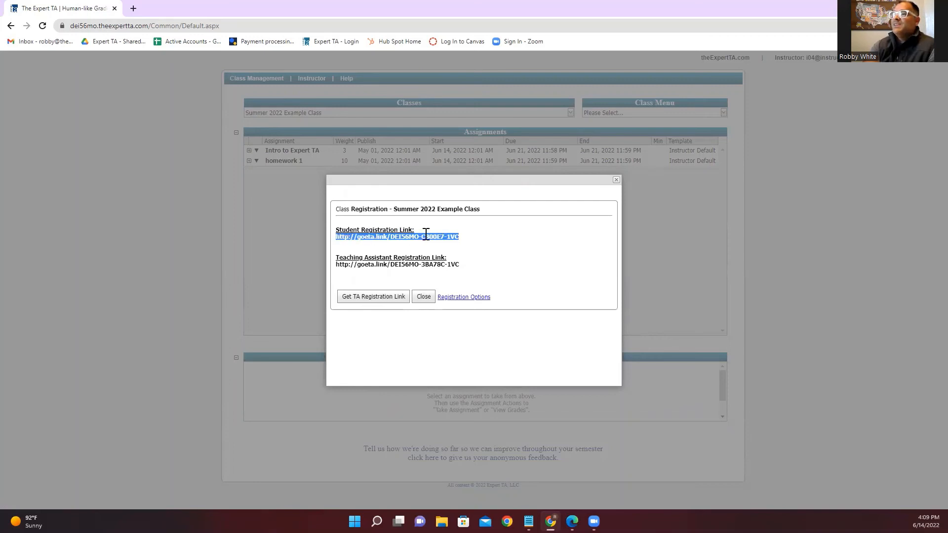
Clear the selection and highlight the complete student registration link in the class registration information
{"action": "left_click", "coordinate": [463, 241]}
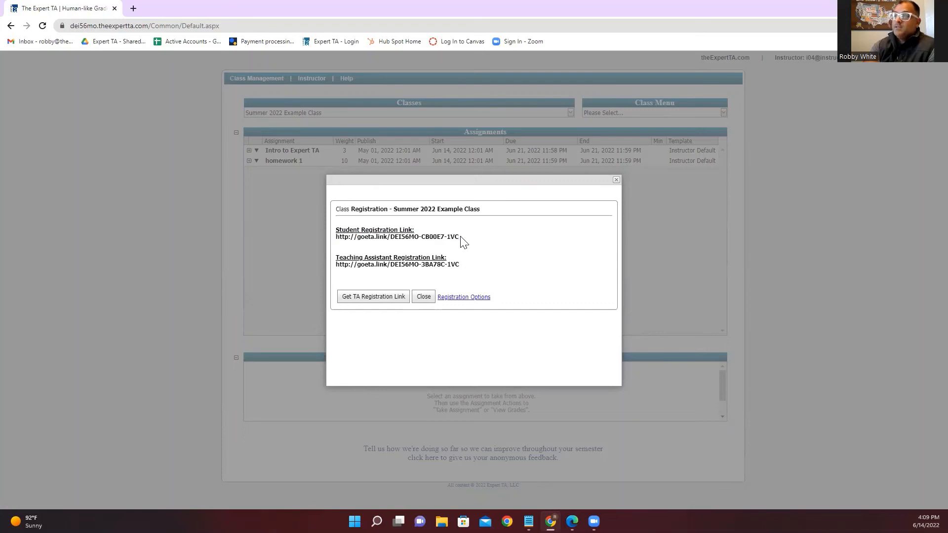
{"action": "left_click_drag", "start_coordinate": [459, 237], "coordinate": [337, 234]}
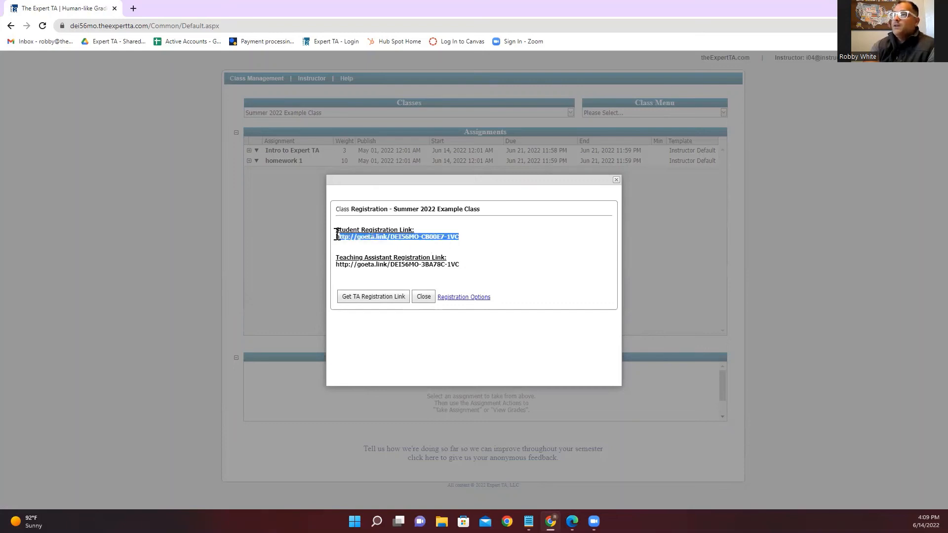
{"action": "left_click", "coordinate": [459, 238]}
{"action": "left_click_drag", "start_coordinate": [458, 238], "coordinate": [341, 240]}
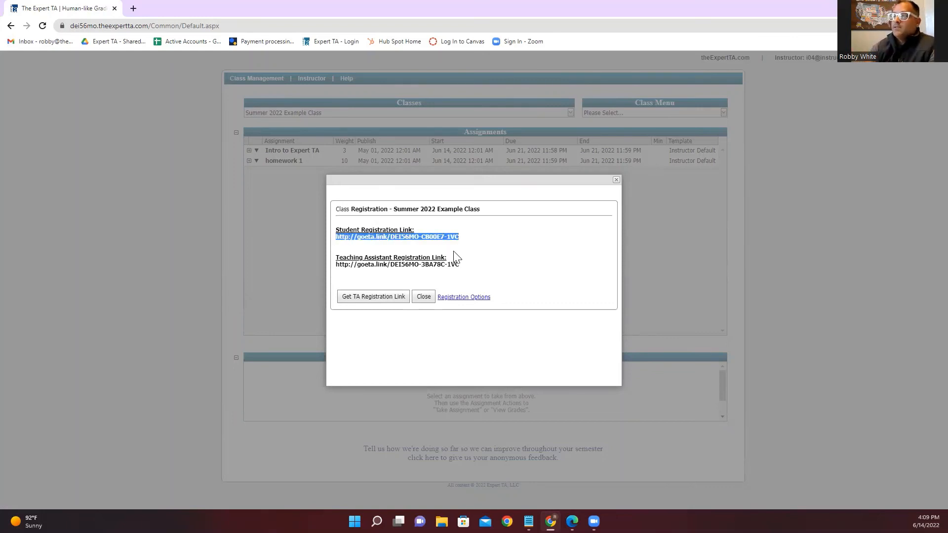
Open the class's registration options and examine the Open Enrollment Validation option with its start and end date fields
{"action": "left_click", "coordinate": [462, 298]}
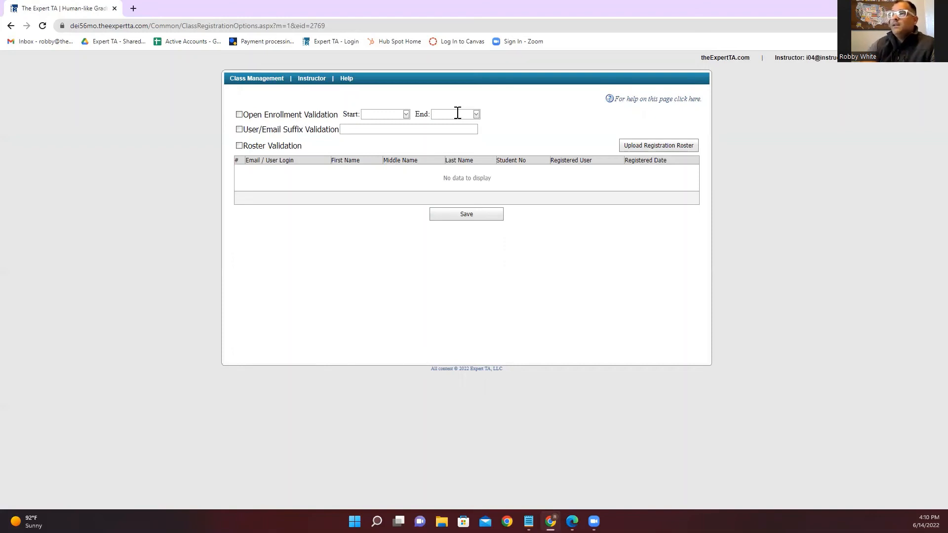
{"action": "left_click", "coordinate": [371, 114]}
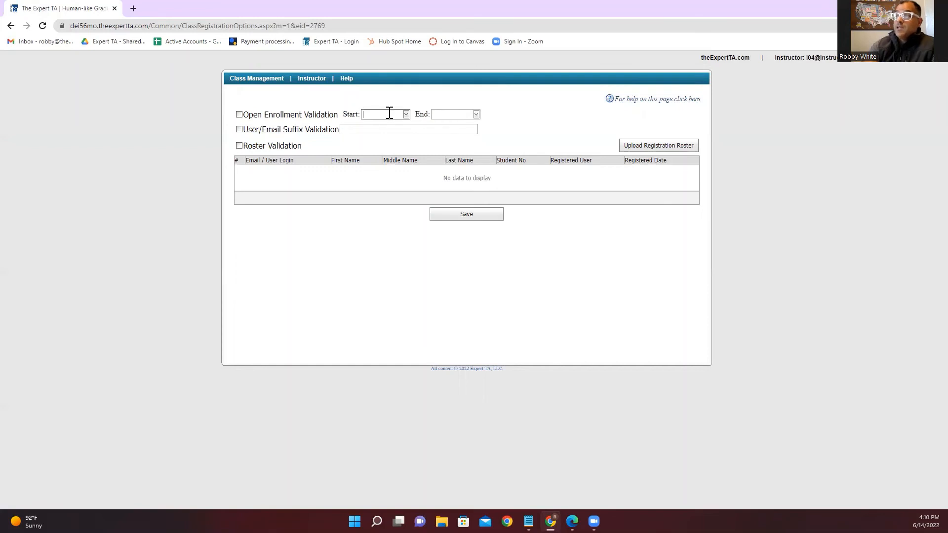
{"action": "left_click", "coordinate": [449, 115]}
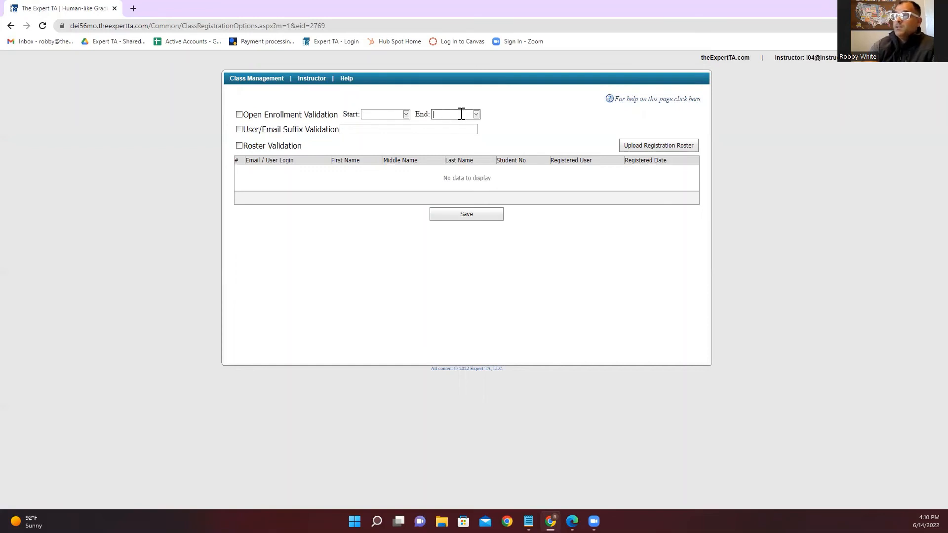
{"action": "left_click", "coordinate": [240, 115]}
{"action": "left_click", "coordinate": [240, 115]}
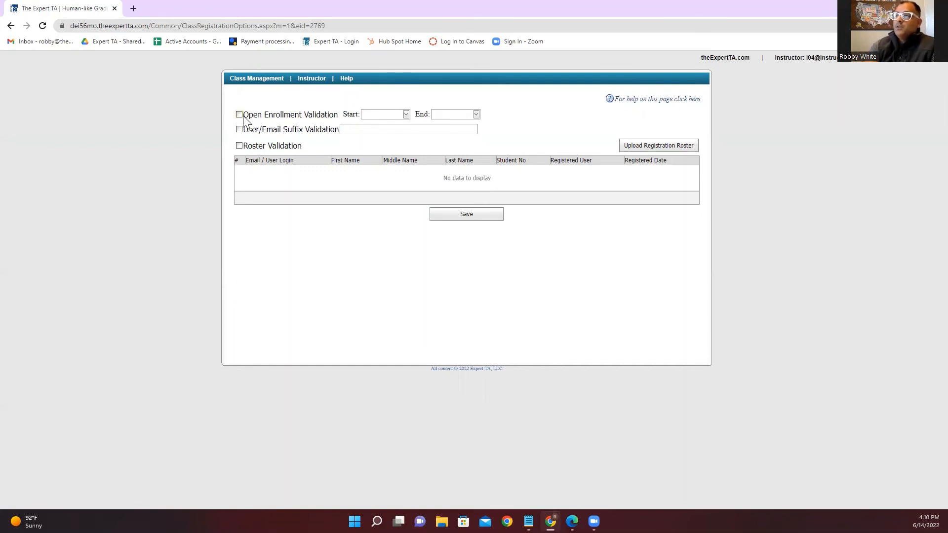
{"action": "left_click", "coordinate": [361, 129]}
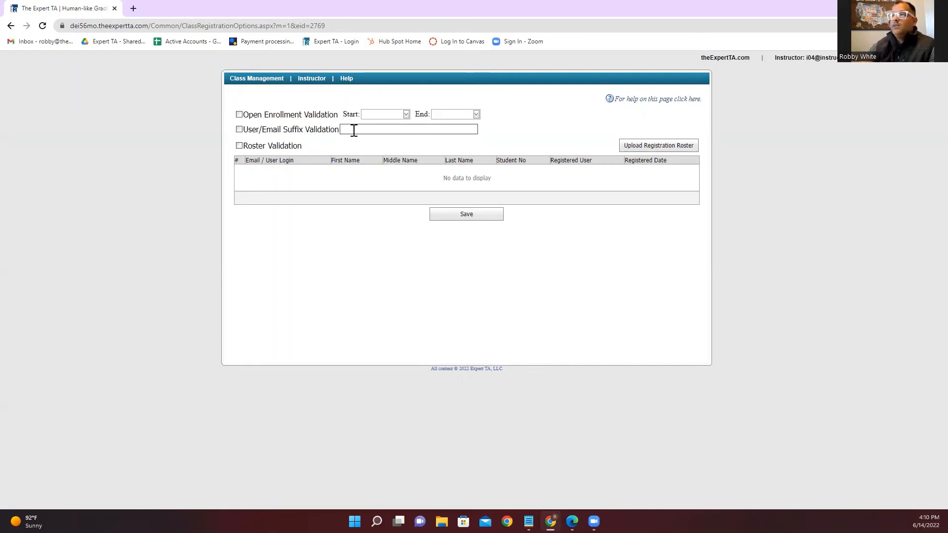
{"action": "type", "text": "@student.u"}
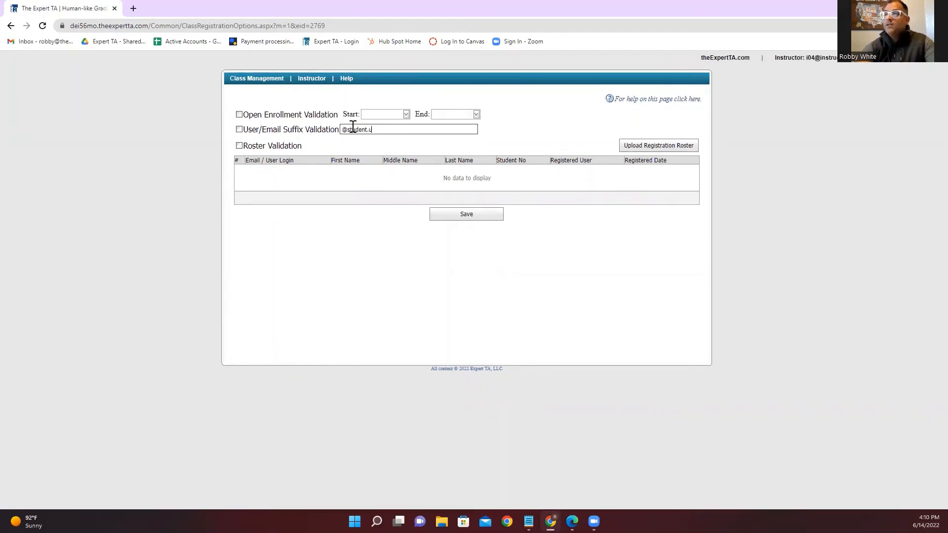
{"action": "type", "text": "niversity.edu"}
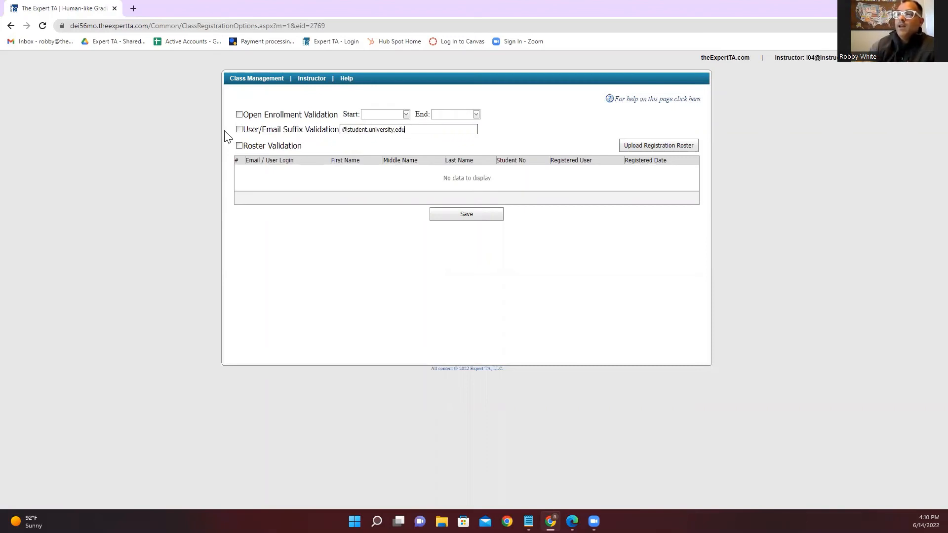
{"action": "left_click", "coordinate": [239, 130]}
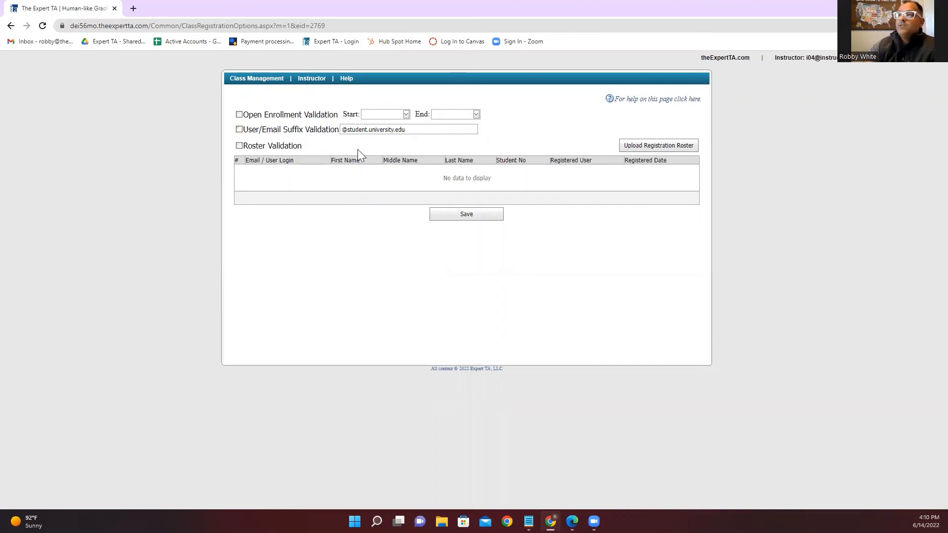
{"action": "left_click_drag", "start_coordinate": [411, 131], "coordinate": [325, 147]}
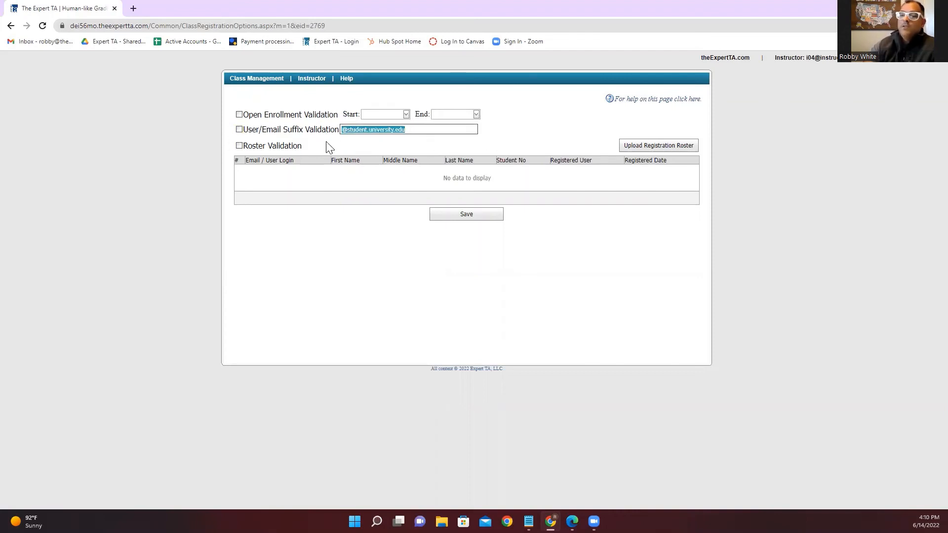
{"action": "key", "text": "BackSpace"}
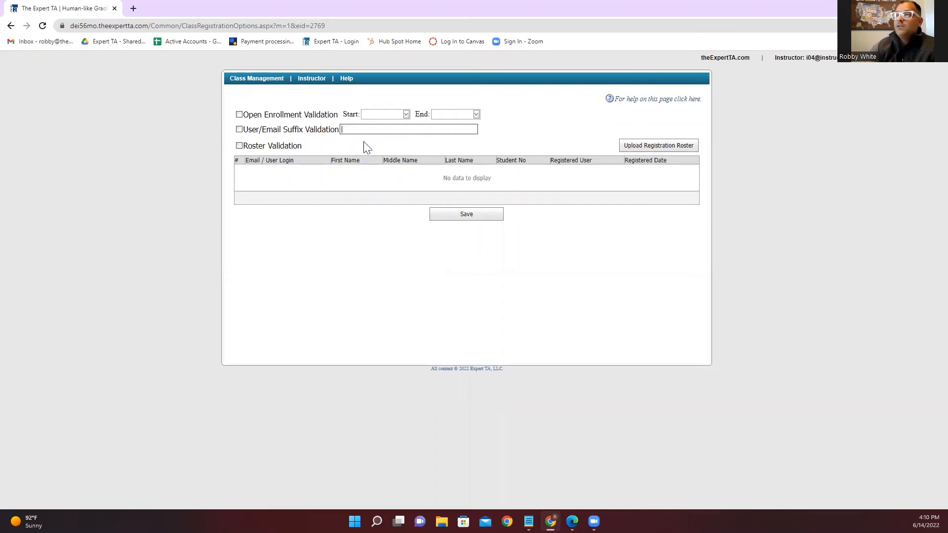
Review the column requirements for uploading a registration roster, close the upload form and turn off Roster Validation
{"action": "left_click", "coordinate": [658, 148]}
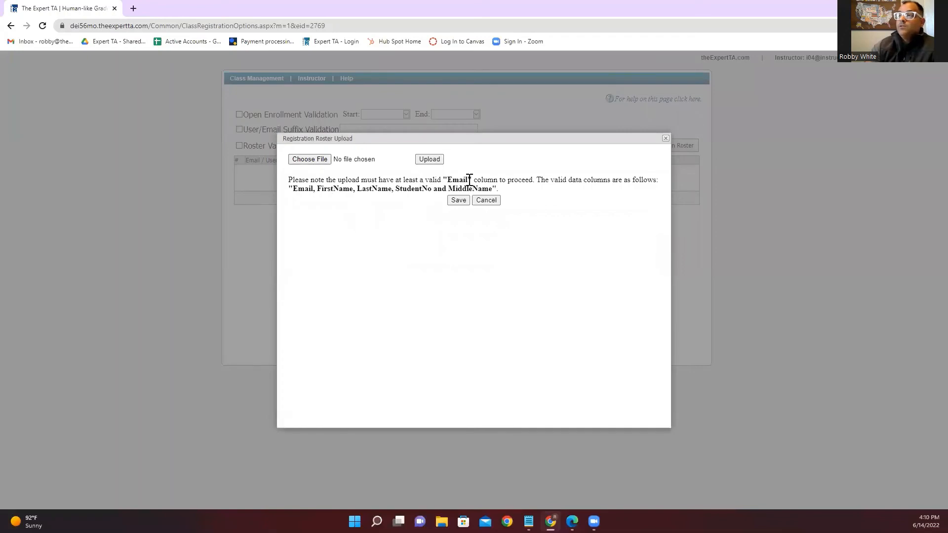
{"action": "left_click_drag", "start_coordinate": [469, 179], "coordinate": [447, 181]}
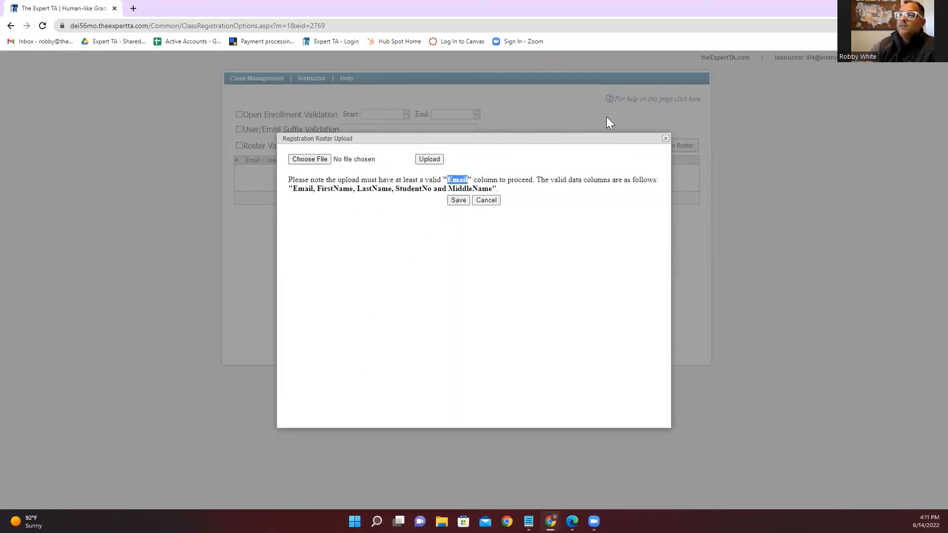
{"action": "left_click", "coordinate": [665, 139]}
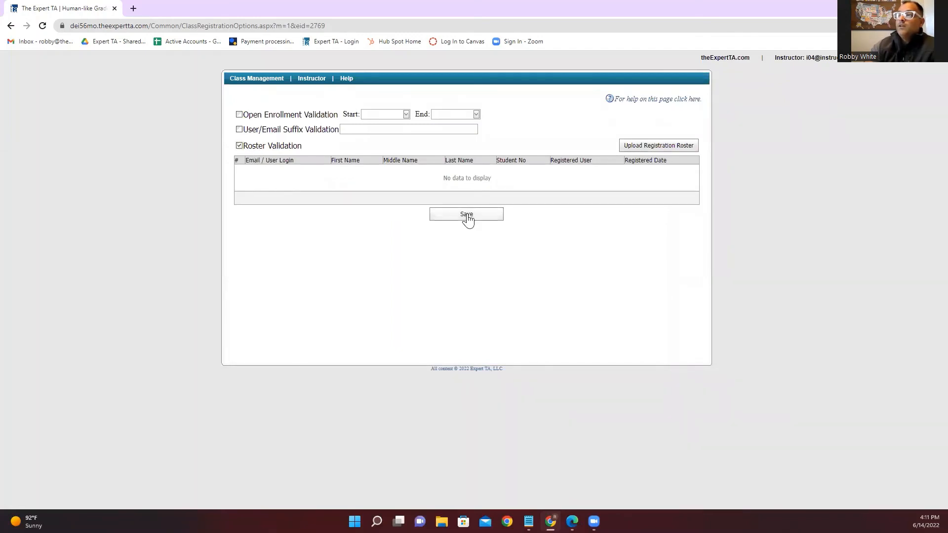
{"action": "left_click", "coordinate": [239, 145]}
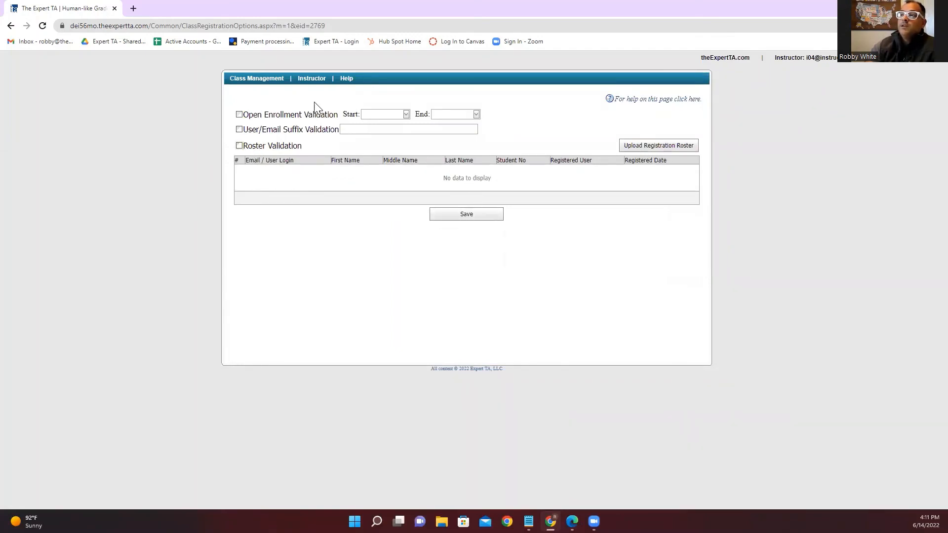
View the student roster of the Summer 2022 Example Class and return to the class management page
{"action": "left_click", "coordinate": [249, 82]}
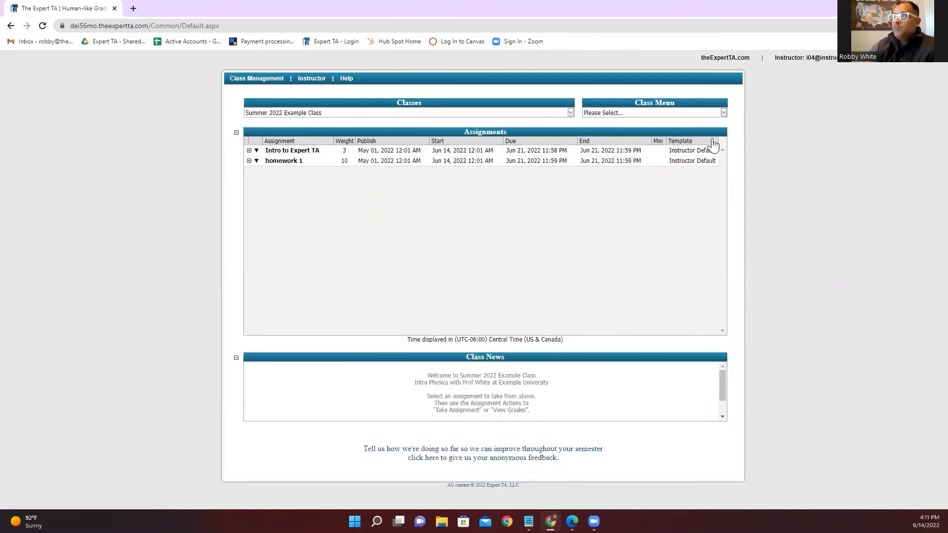
{"action": "left_click", "coordinate": [603, 119]}
{"action": "left_click", "coordinate": [612, 173]}
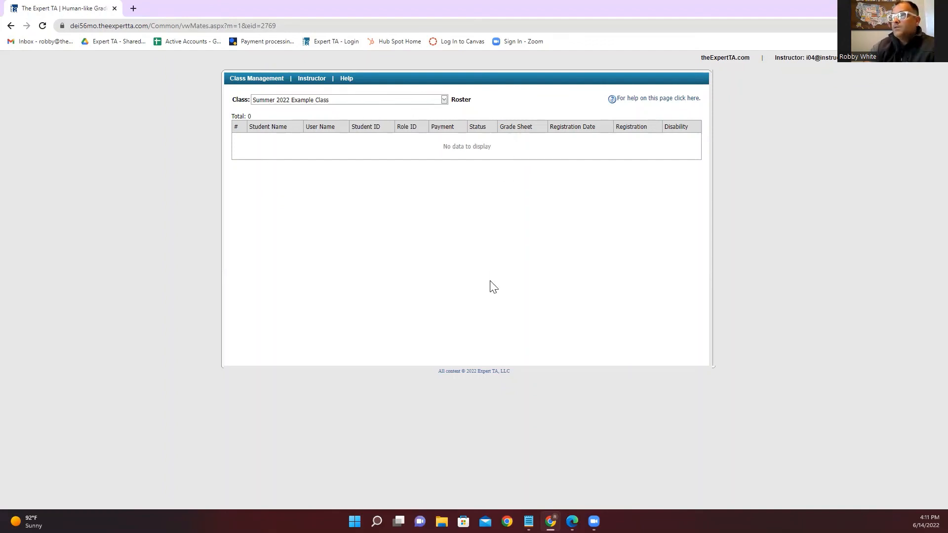
{"action": "left_click", "coordinate": [253, 81]}
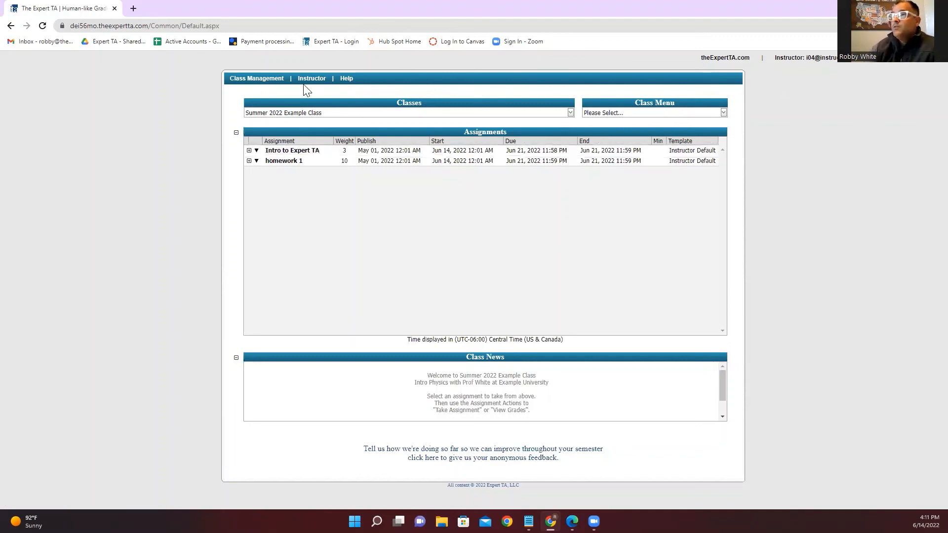
Open the Expert TA website and look over the documents on its Instructor Support page
{"action": "mouse_move", "coordinate": [347, 81]}
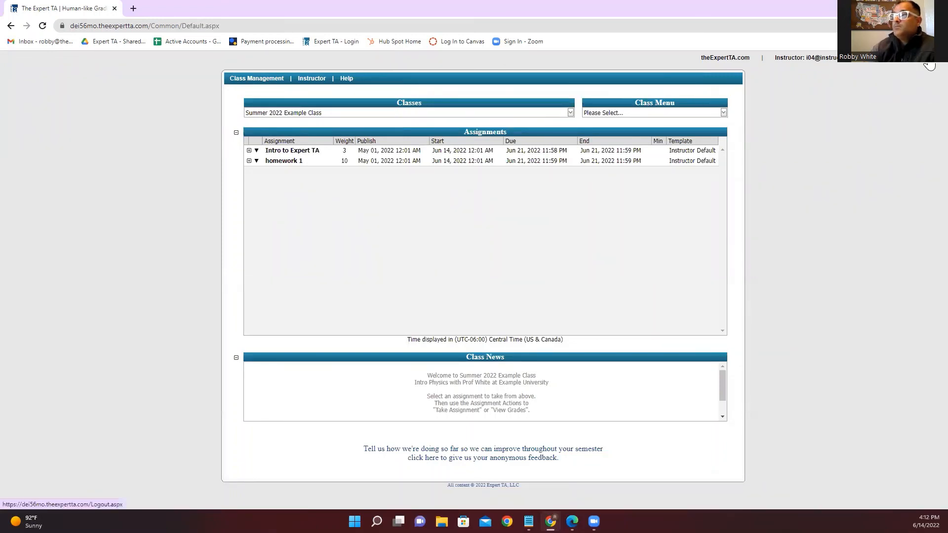
{"action": "left_click", "coordinate": [733, 64]}
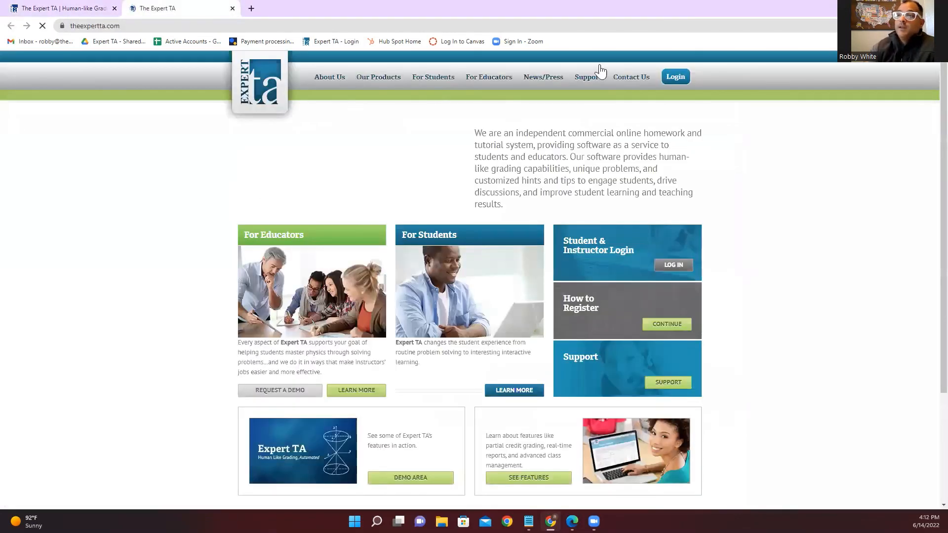
{"action": "mouse_move", "coordinate": [592, 80]}
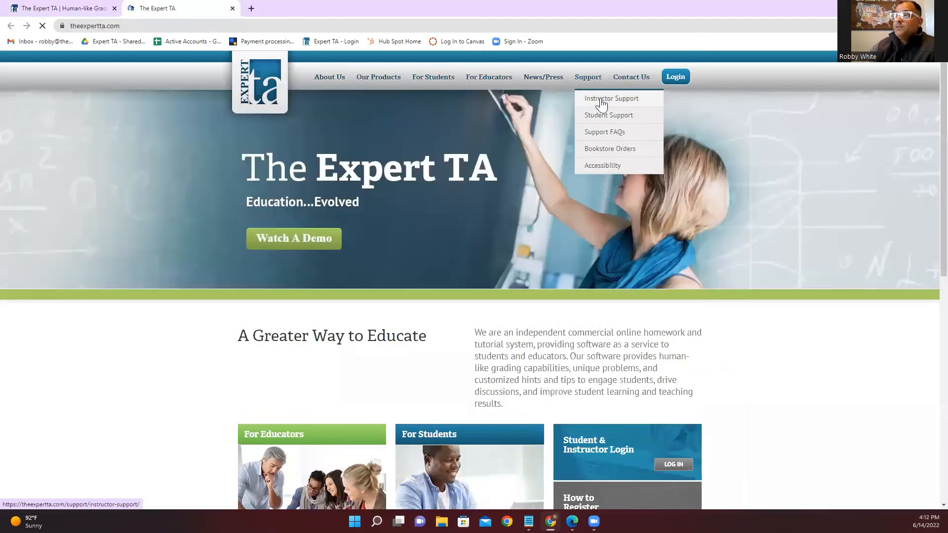
{"action": "left_click", "coordinate": [611, 99]}
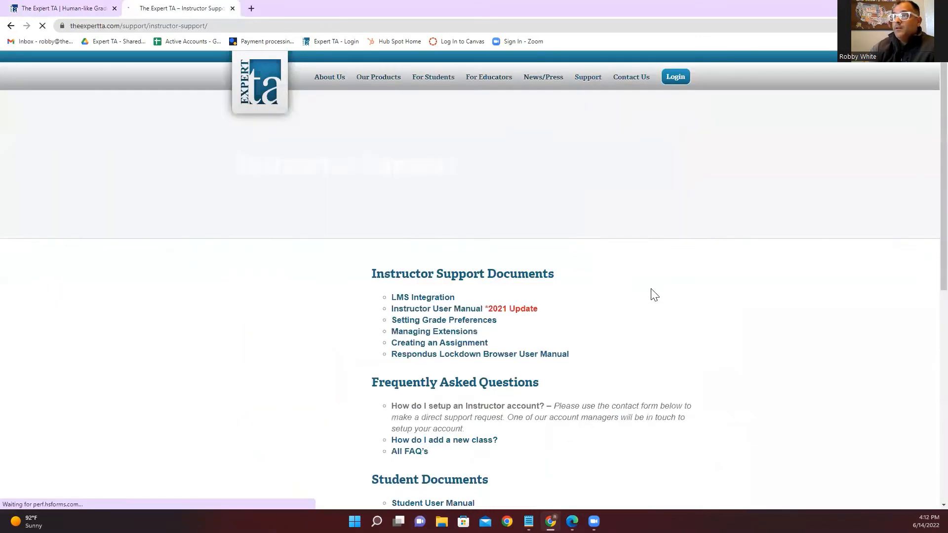
{"action": "scroll", "coordinate": [715, 335], "scroll_direction": "down", "scroll_amount": 2}
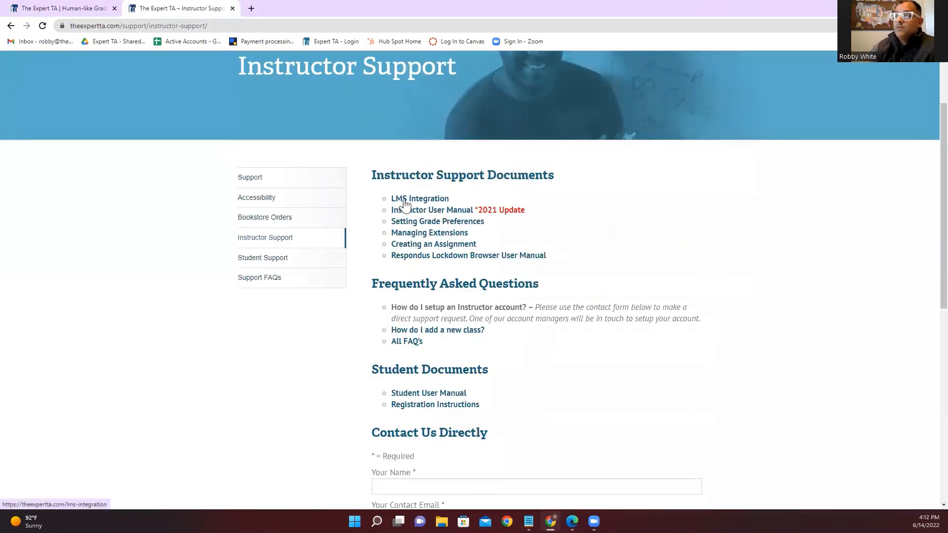
Open the Instructor User Manual and skim through its table of contents
{"action": "left_click", "coordinate": [444, 217]}
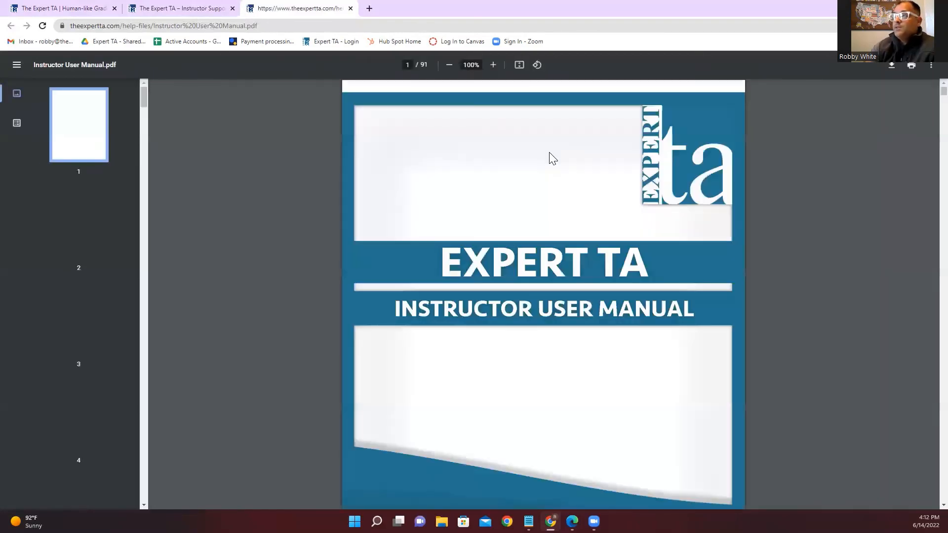
{"action": "scroll", "coordinate": [927, 103], "scroll_direction": "down", "scroll_amount": 15}
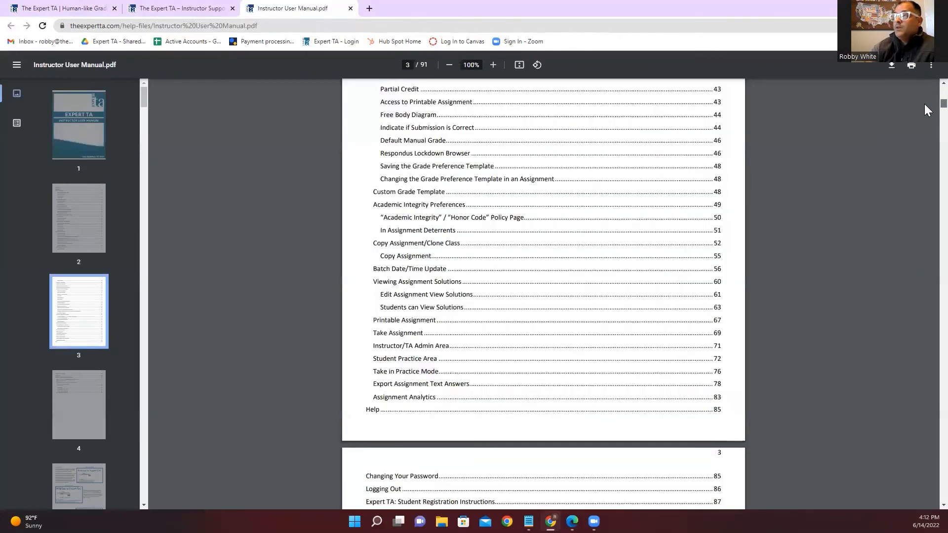
{"action": "scroll", "coordinate": [927, 111], "scroll_direction": "down", "scroll_amount": 9}
{"action": "scroll", "coordinate": [927, 107], "scroll_direction": "up", "scroll_amount": 11}
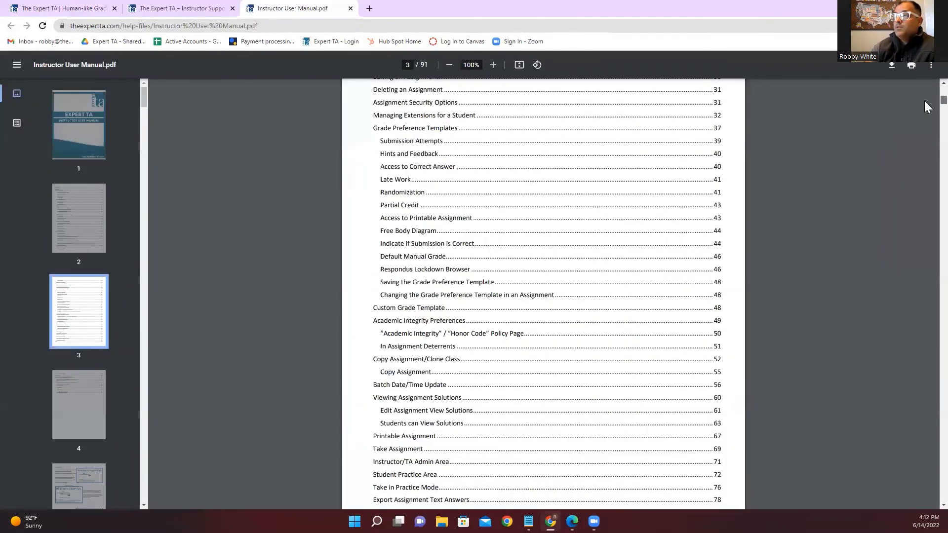
{"action": "scroll", "coordinate": [926, 107], "scroll_direction": "up", "scroll_amount": 1}
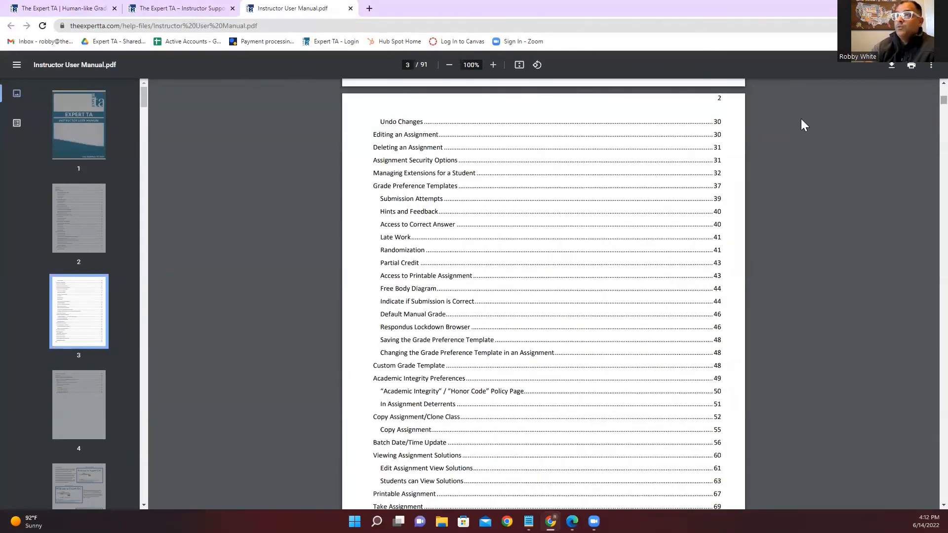
Return to the support website and review the help resources and contact form on the Student Support page
{"action": "left_click", "coordinate": [206, 11]}
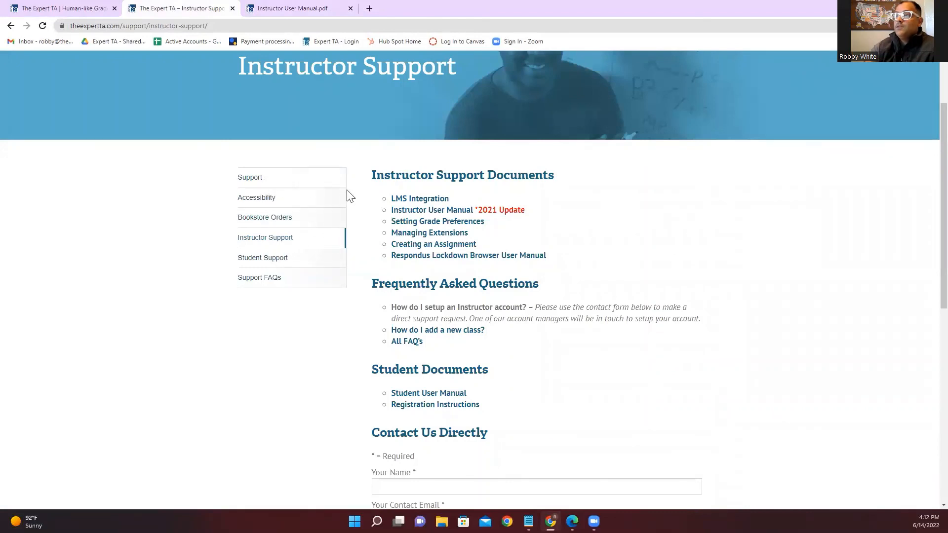
{"action": "scroll", "coordinate": [349, 194], "scroll_direction": "up", "scroll_amount": 2}
{"action": "mouse_move", "coordinate": [588, 78]}
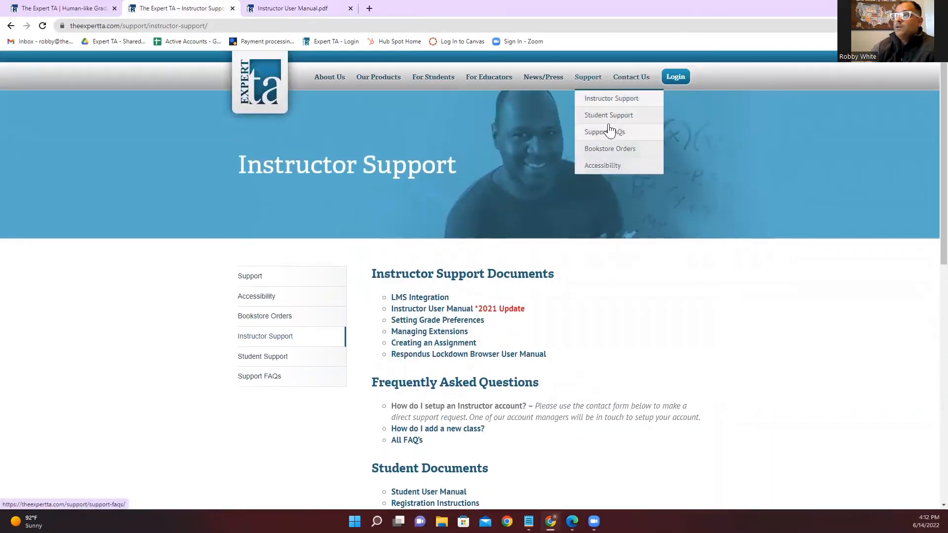
{"action": "left_click", "coordinate": [612, 117]}
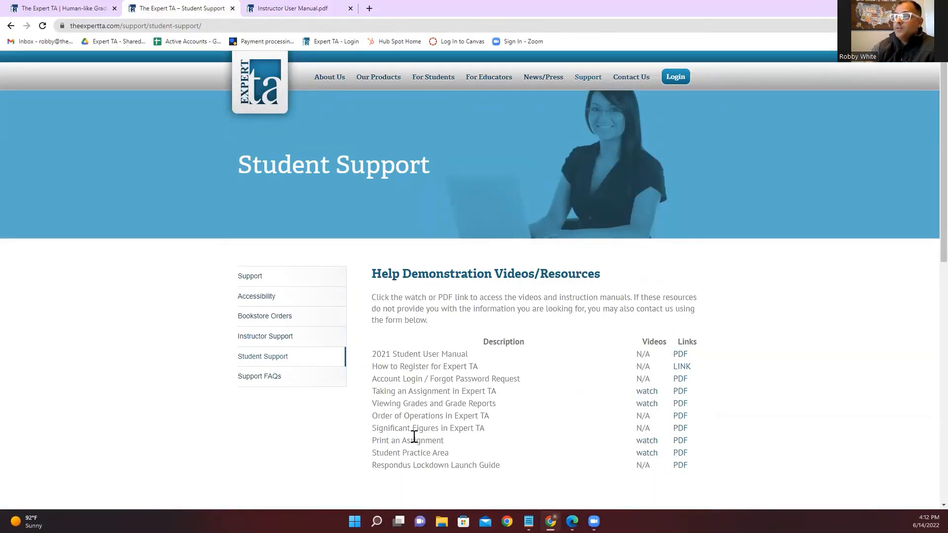
{"action": "scroll", "coordinate": [413, 436], "scroll_direction": "down", "scroll_amount": 2}
{"action": "scroll", "coordinate": [452, 334], "scroll_direction": "down", "scroll_amount": 3}
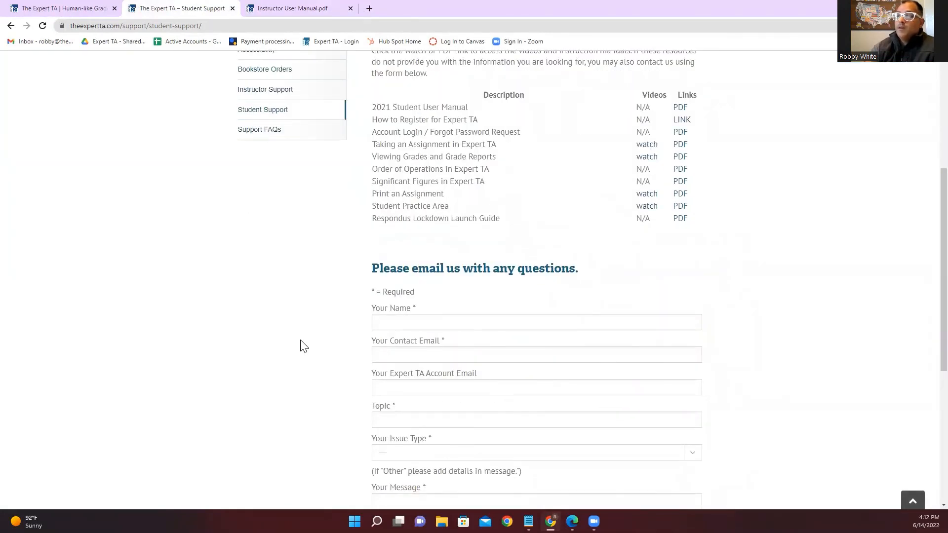
{"action": "scroll", "coordinate": [309, 345], "scroll_direction": "up", "scroll_amount": 3}
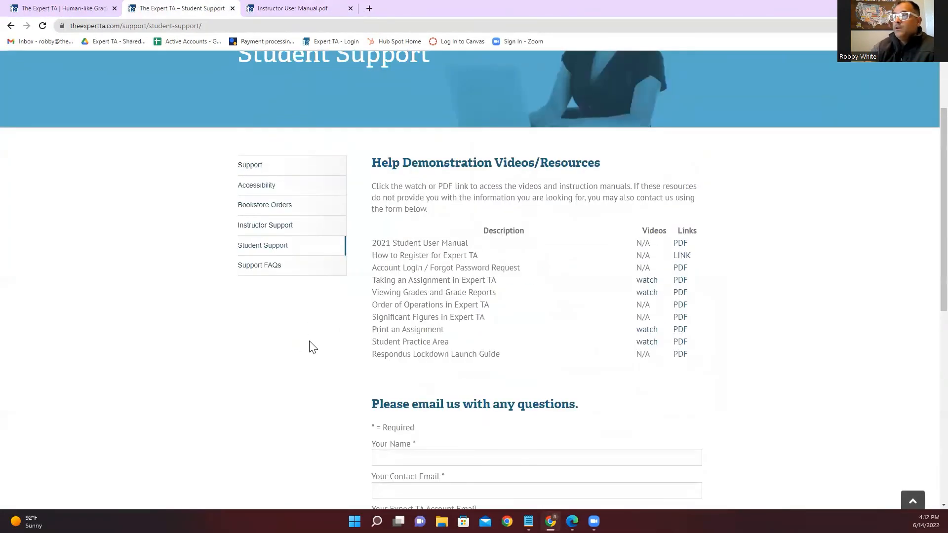
{"action": "scroll", "coordinate": [517, 436], "scroll_direction": "up", "scroll_amount": 2}
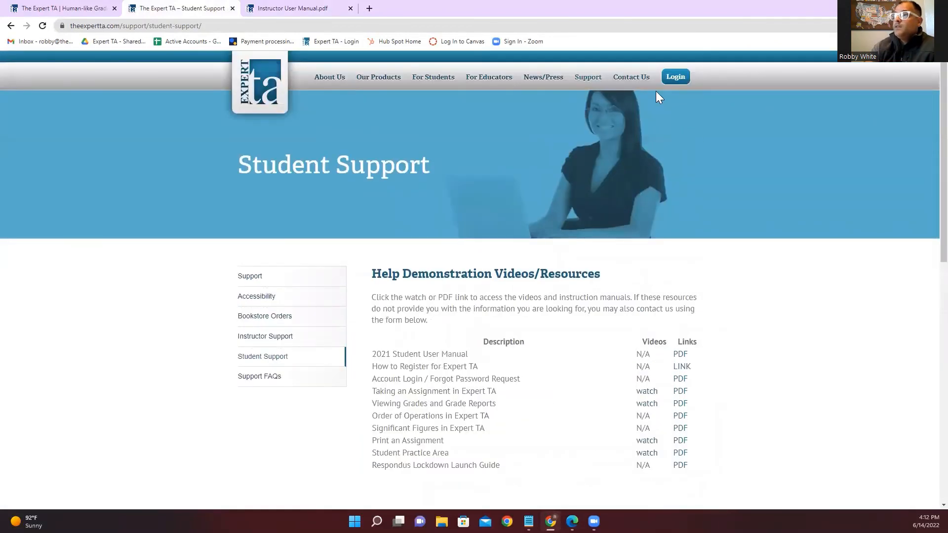
Open the Contact Us page and look up the support phone number and other contact details
{"action": "mouse_move", "coordinate": [631, 79]}
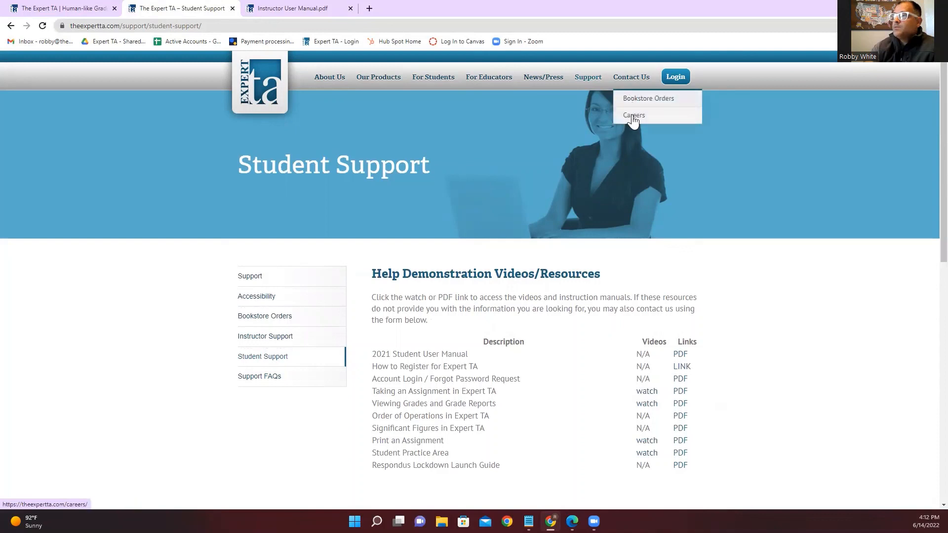
{"action": "left_click", "coordinate": [632, 78]}
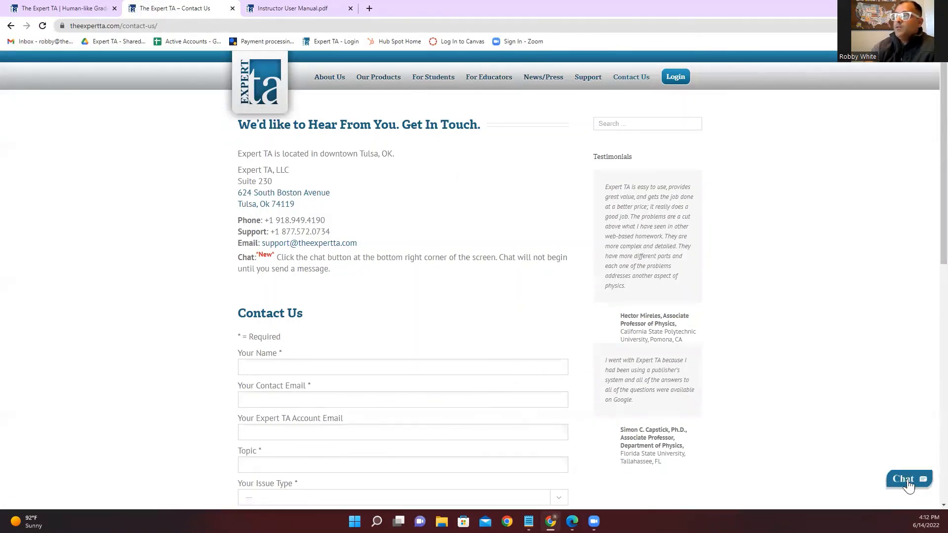
{"action": "left_click_drag", "start_coordinate": [330, 232], "coordinate": [276, 236]}
{"action": "left_click", "coordinate": [325, 221]}
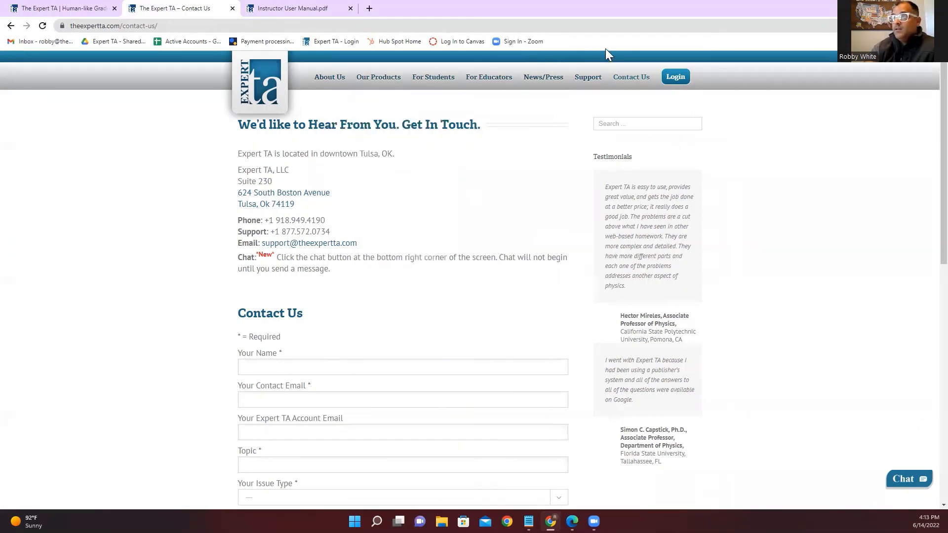
Switch back to the class management page and reopen the Expert TA website's home page from there
{"action": "left_click", "coordinate": [72, 13]}
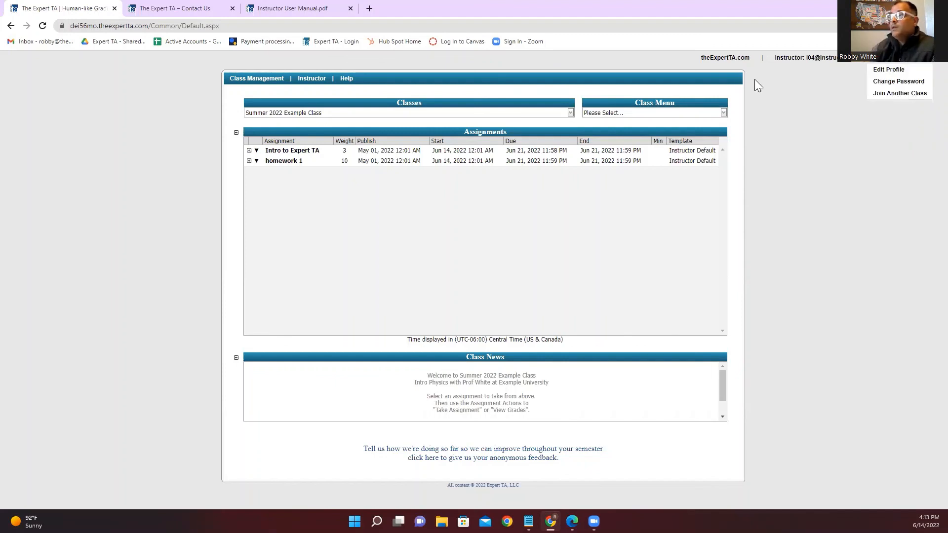
{"action": "left_click", "coordinate": [737, 57]}
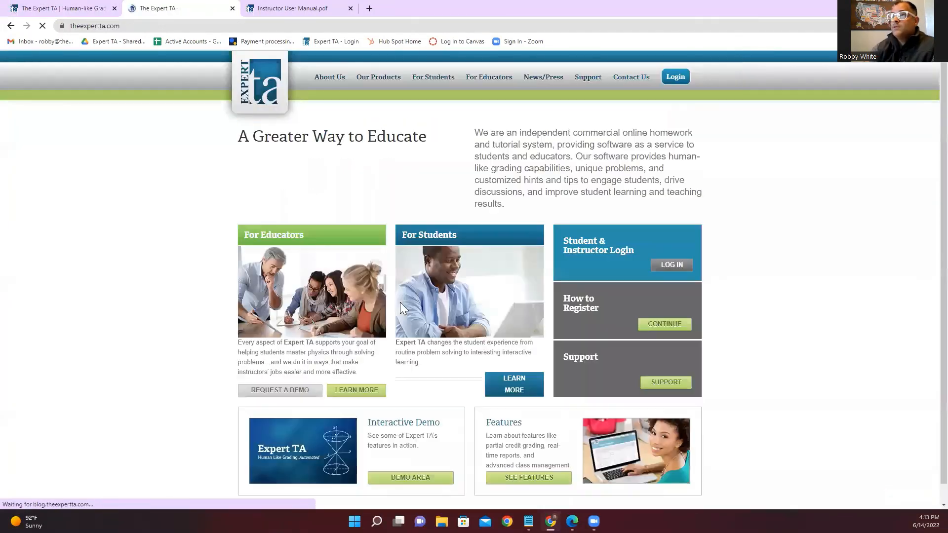